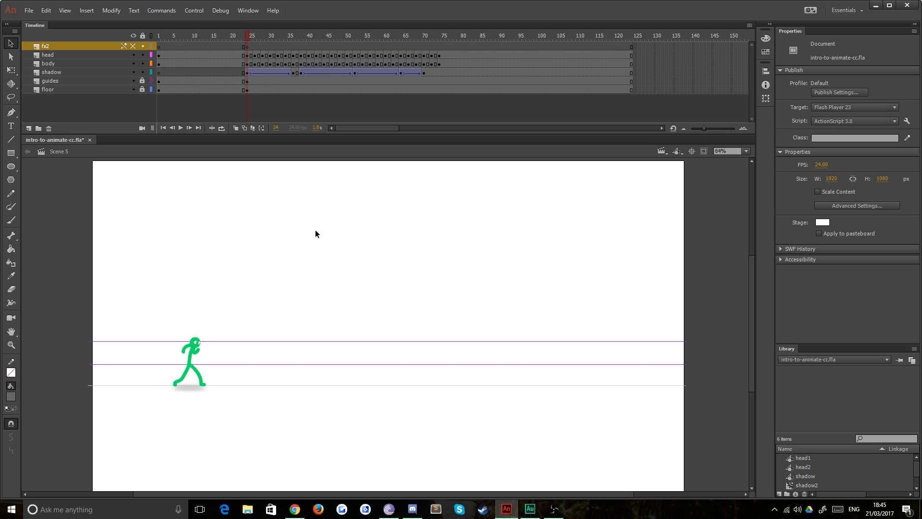
Step: Play back the stick figure's jump animation repeatedly from around frame 24 to review its motion
{"action": "key", "text": "Return"}
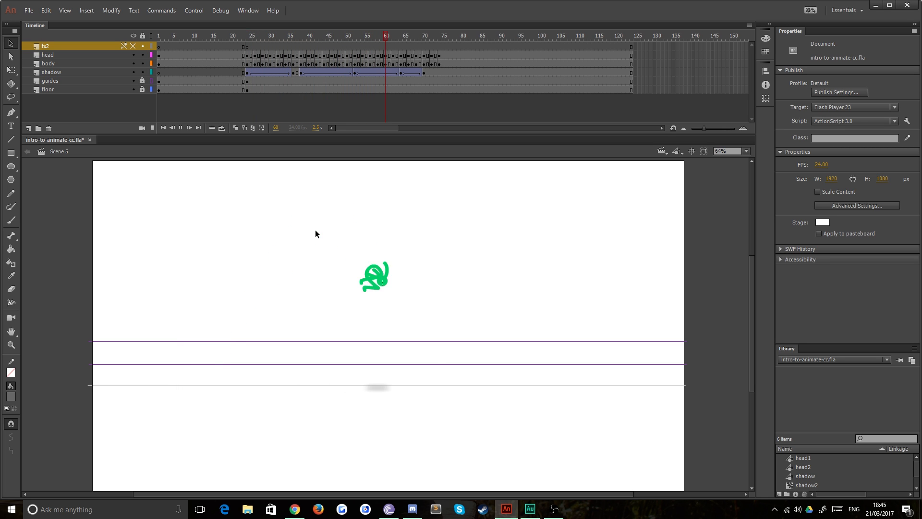
{"action": "left_click", "coordinate": [247, 47]}
{"action": "key", "text": "Return"}
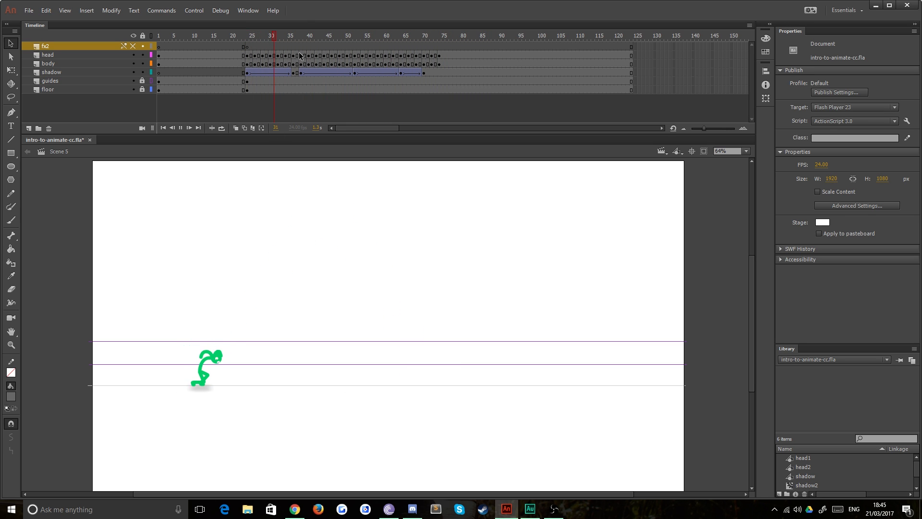
{"action": "left_click", "coordinate": [247, 47]}
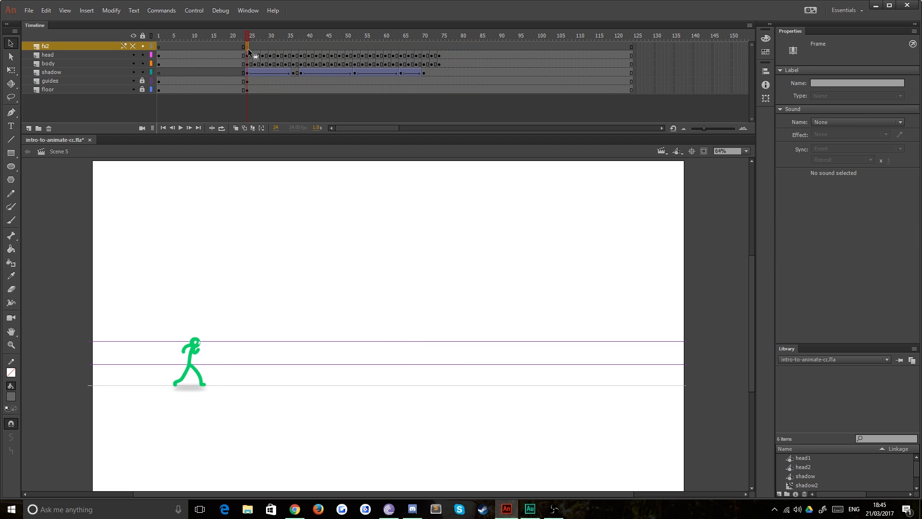
{"action": "key", "text": "Return"}
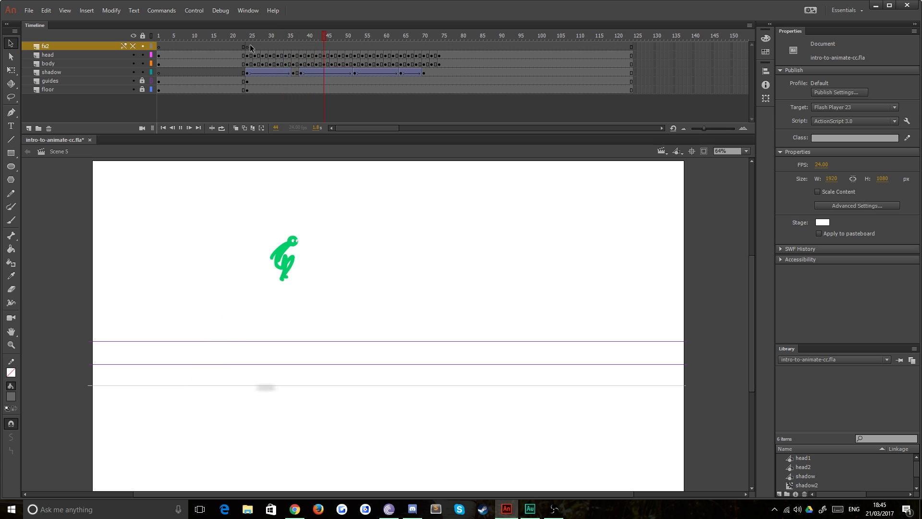
{"action": "left_click", "coordinate": [244, 47]}
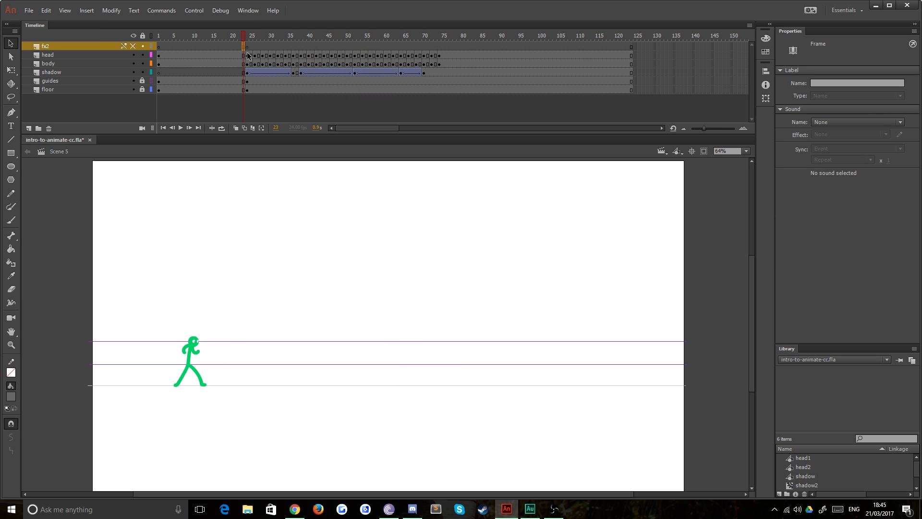
{"action": "key", "text": "Return"}
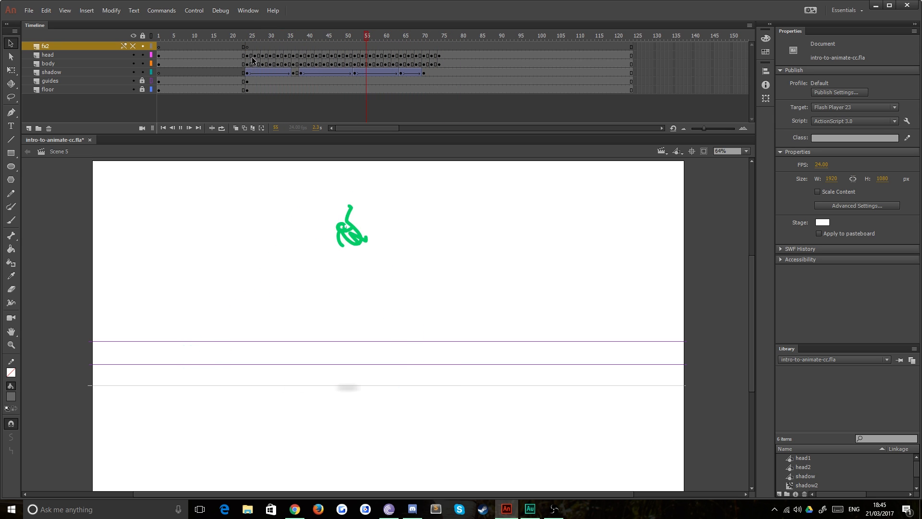
{"action": "key", "text": "Return"}
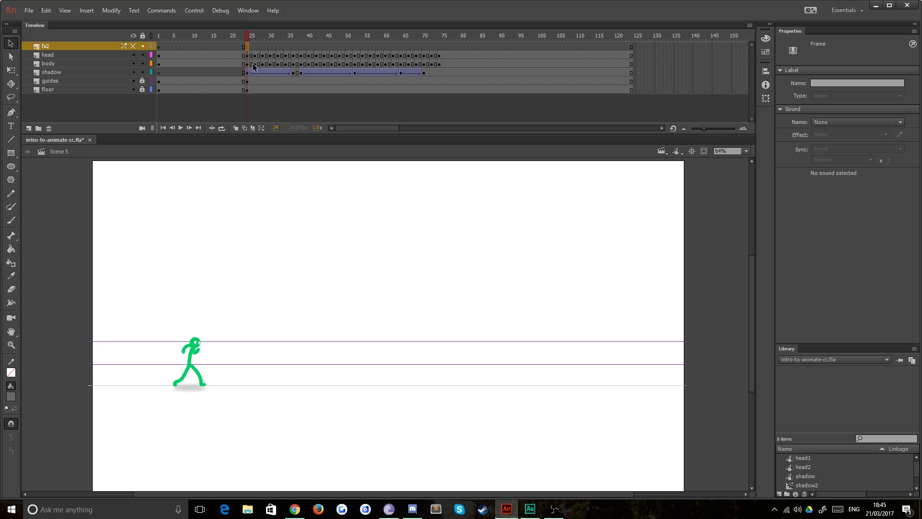
{"action": "key", "text": "Return"}
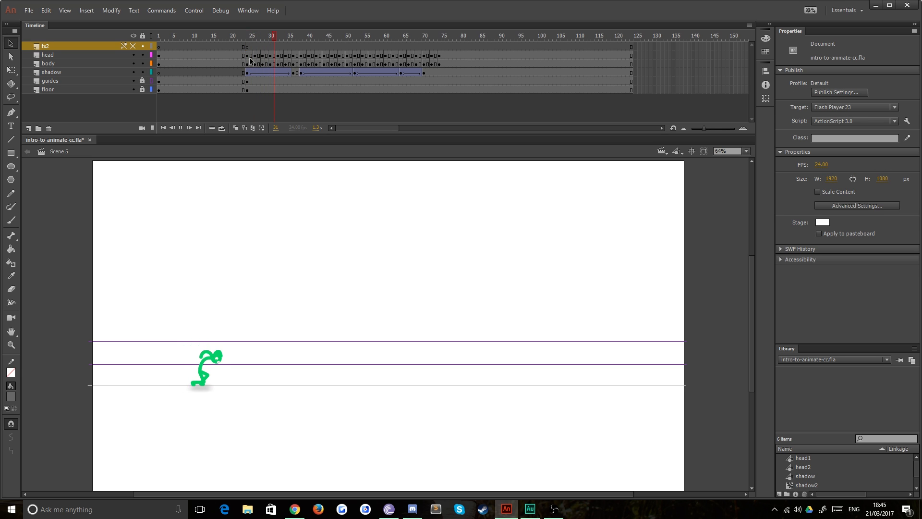
{"action": "key", "text": "Return"}
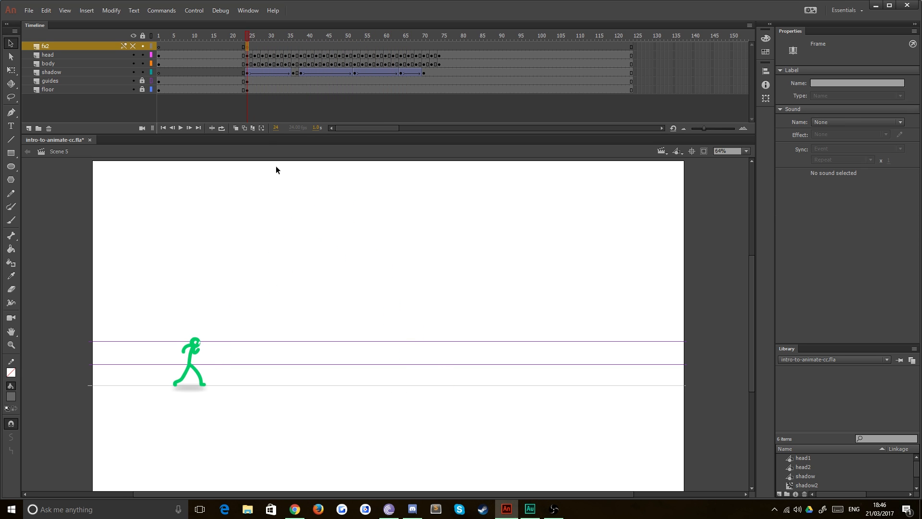
{"action": "left_click", "coordinate": [241, 225]}
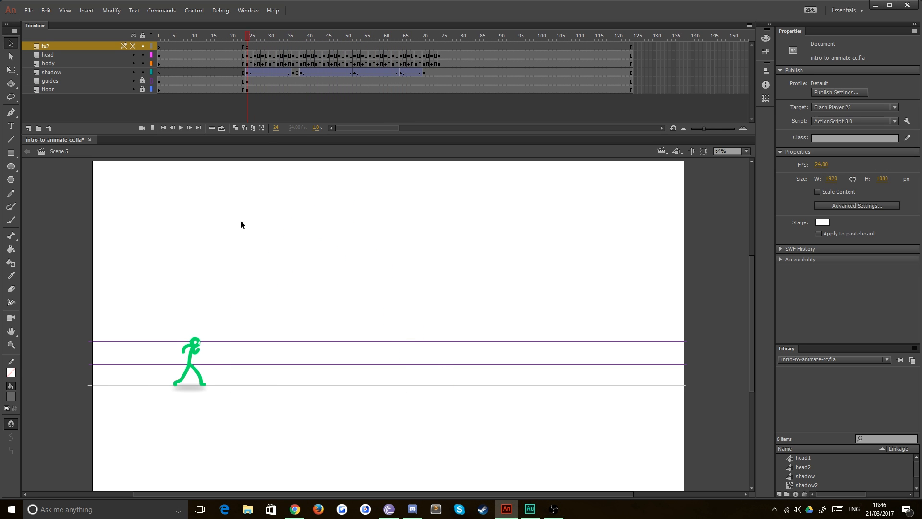
Step: Add a new layer directly above the head layer and name it "ball"
{"action": "left_click", "coordinate": [11, 166]}
{"action": "left_click", "coordinate": [45, 55]}
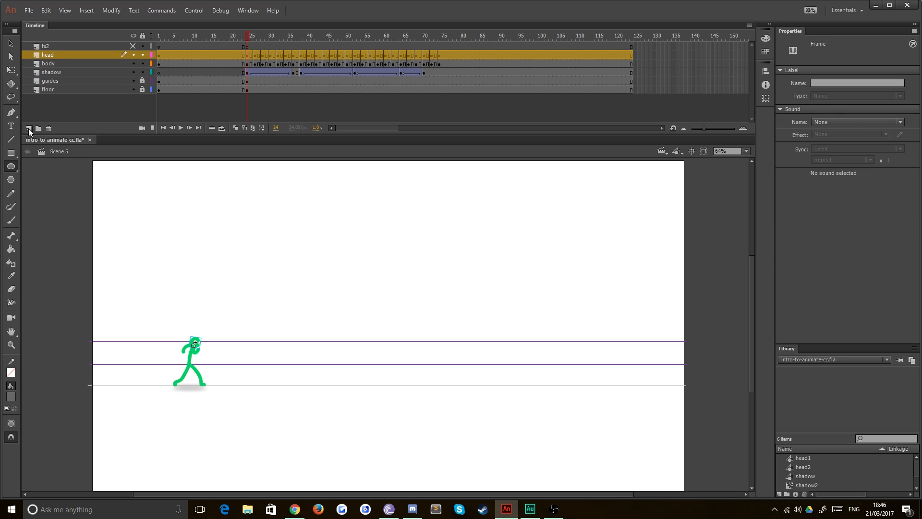
{"action": "left_click", "coordinate": [28, 129]}
{"action": "double_click", "coordinate": [48, 54]}
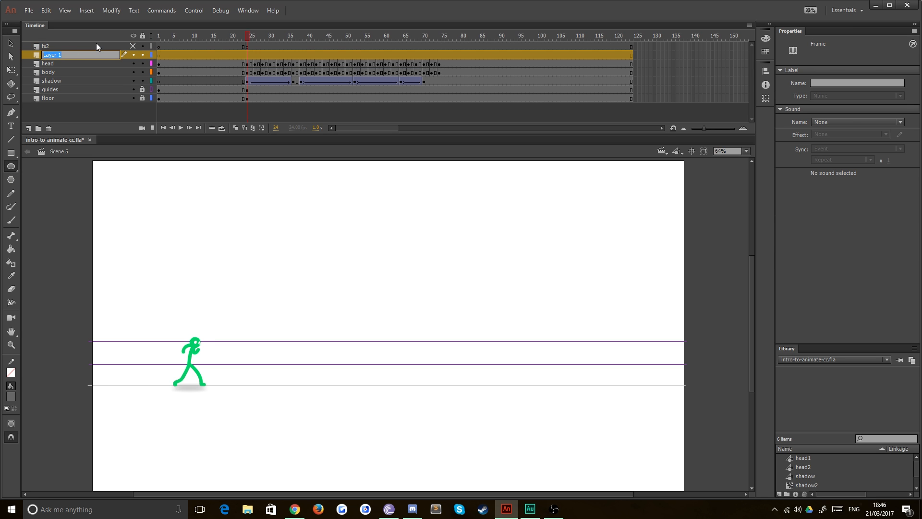
{"action": "type", "text": "ball"}
{"action": "key", "text": "Return"}
Step: Insert consecutive blank keyframes on the ball layer from frame 24 to frame 28, and return to frame 24
{"action": "left_click", "coordinate": [247, 55]}
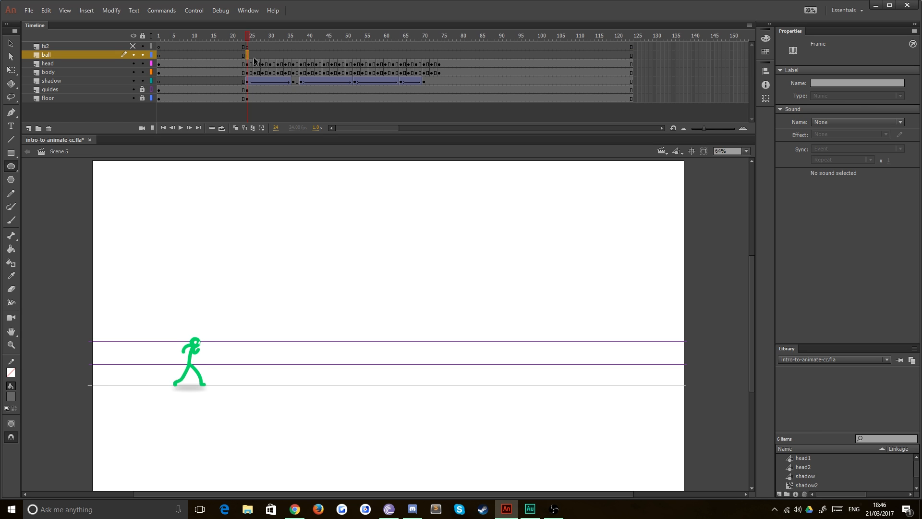
{"action": "key", "text": "F7"}
{"action": "key", "text": "F7"}
{"action": "key", "text": "F7"}
{"action": "key", "text": "F7"}
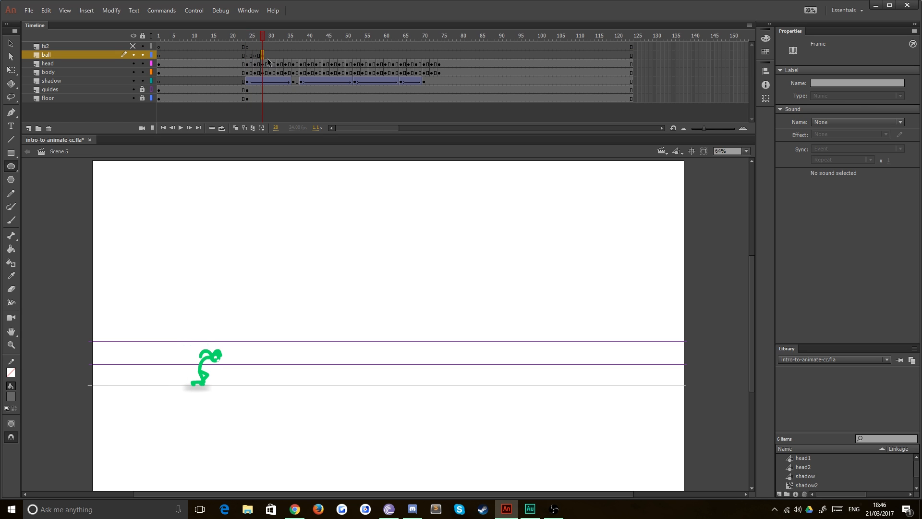
{"action": "left_click", "coordinate": [248, 56]}
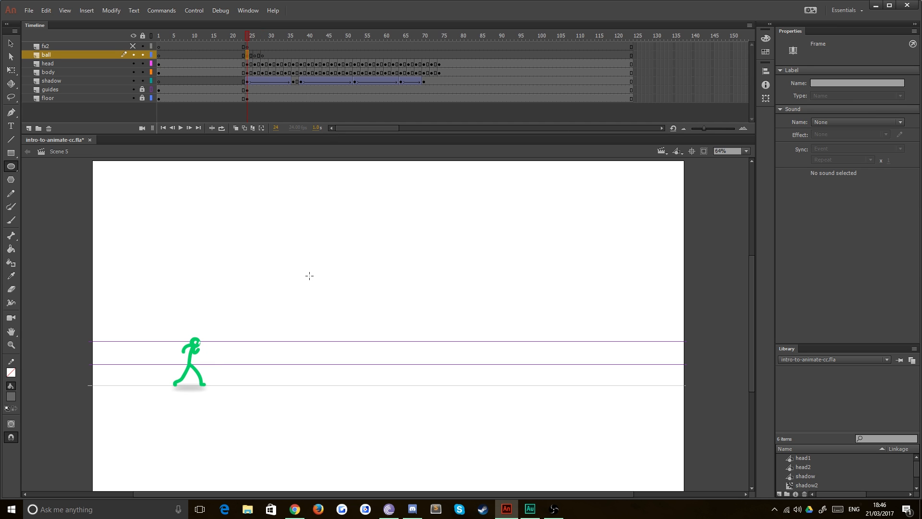
Step: Switch to the Brush tool, try a freehand ball outline and undo it, and turn on the brush's pressure option
{"action": "key", "text": "b"}
{"action": "mouse_move", "coordinate": [291, 254]}
{"action": "left_mouse_down"}
{"action": "mouse_move", "coordinate": [313, 260]}
{"action": "mouse_move", "coordinate": [292, 253]}
{"action": "left_mouse_up"}
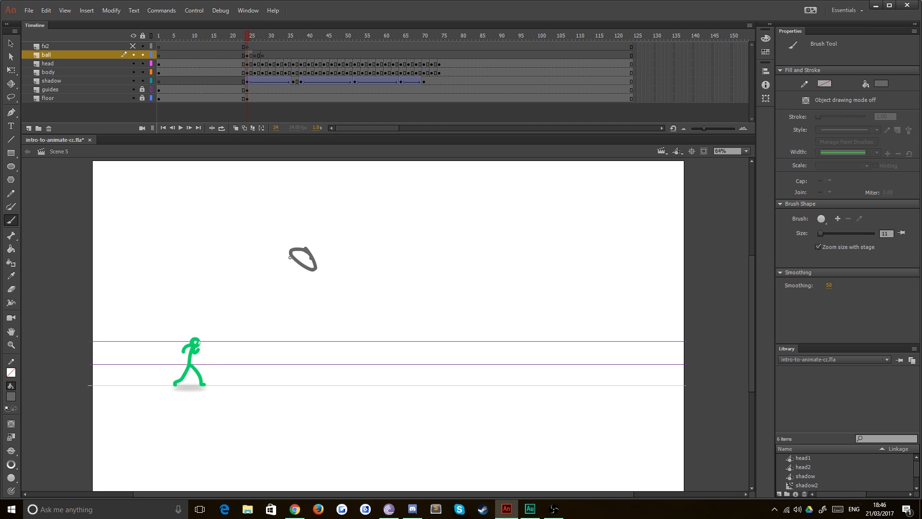
{"action": "key", "text": "ctrl+z"}
{"action": "left_click", "coordinate": [10, 490]}
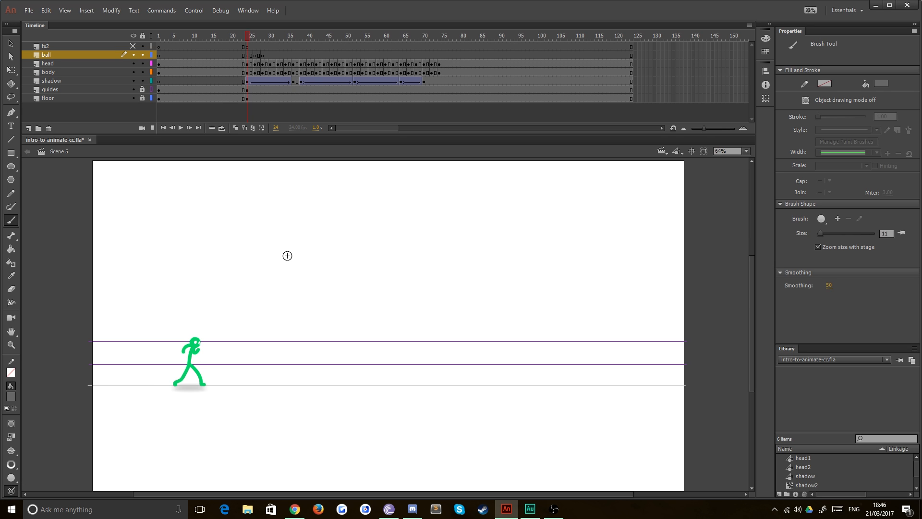
Step: Insert a keyframe on the ball layer at frame 46, and draw a solid grey oval ball beside the figure's outstretched foot
{"action": "key", "text": "Return"}
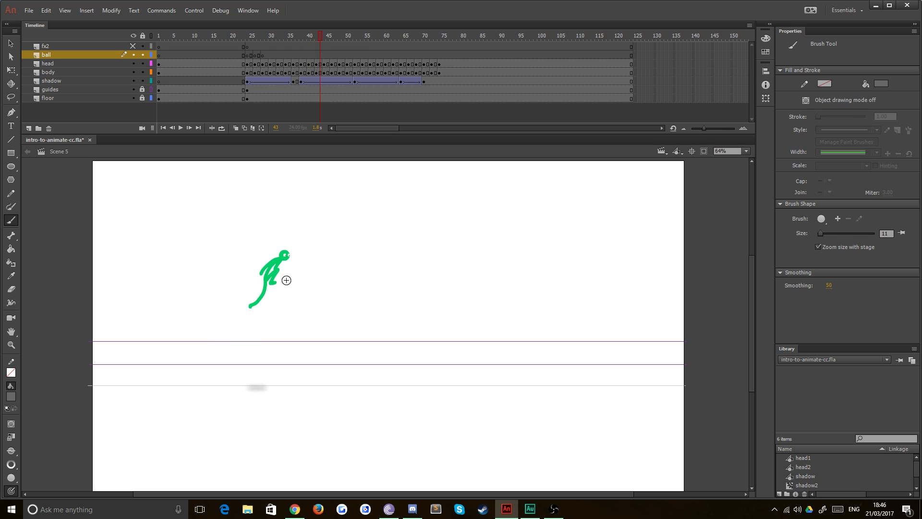
{"action": "key", "text": "period"}
{"action": "key", "text": "period"}
{"action": "key", "text": "period"}
{"action": "key", "text": "period"}
{"action": "key", "text": "period"}
{"action": "key", "text": "period"}
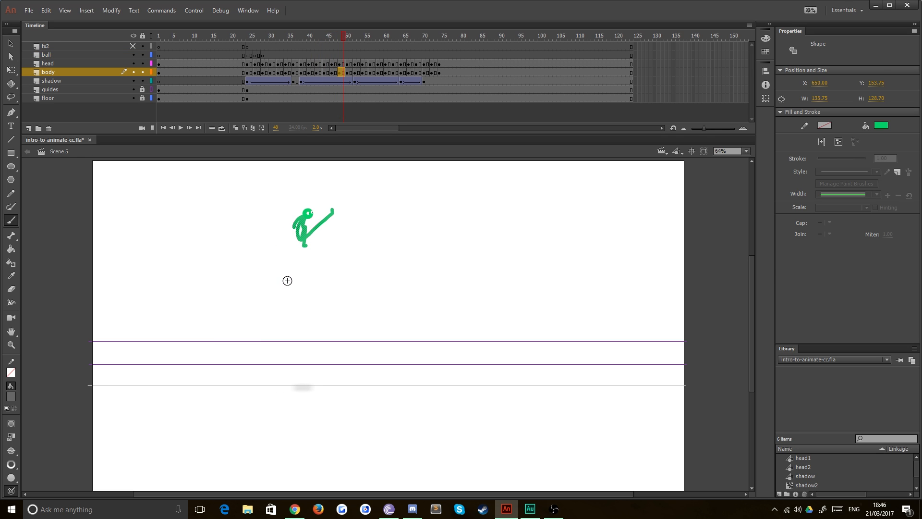
{"action": "key", "text": "comma"}
{"action": "key", "text": "comma"}
{"action": "key", "text": "comma"}
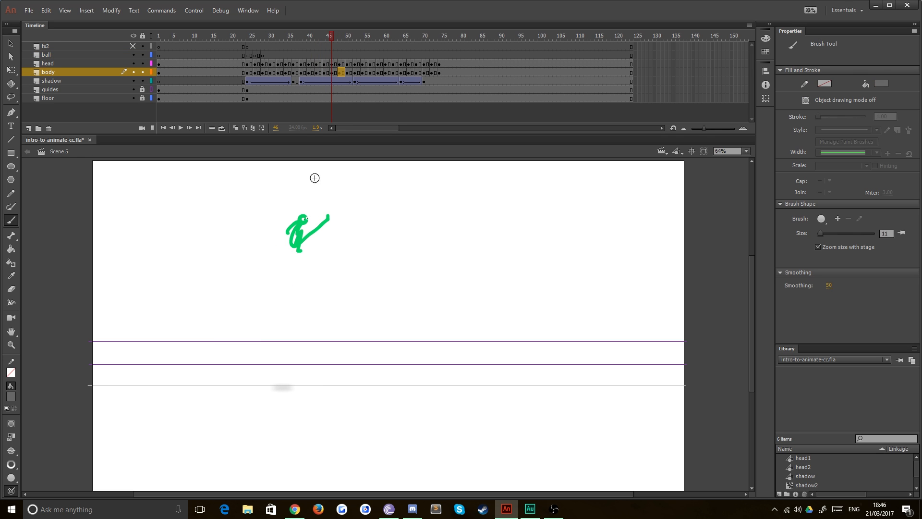
{"action": "left_click", "coordinate": [331, 55]}
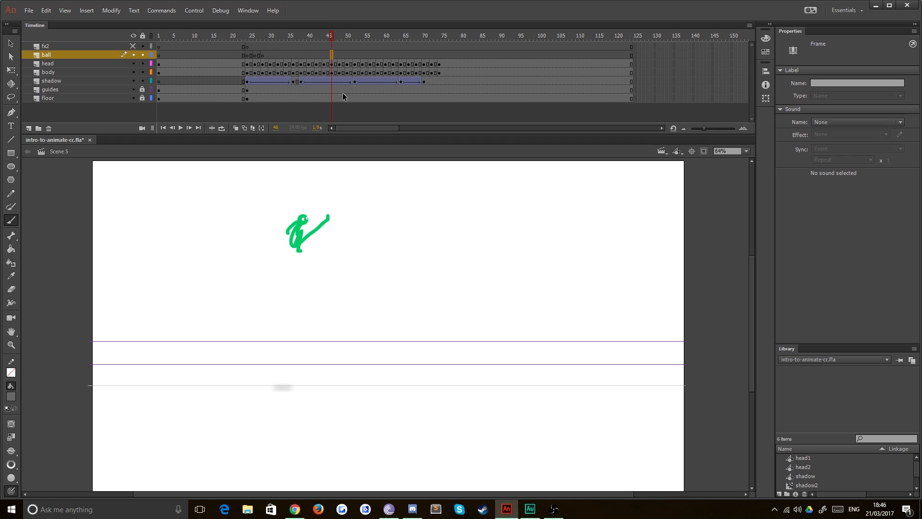
{"action": "key", "text": "ctrl+equal"}
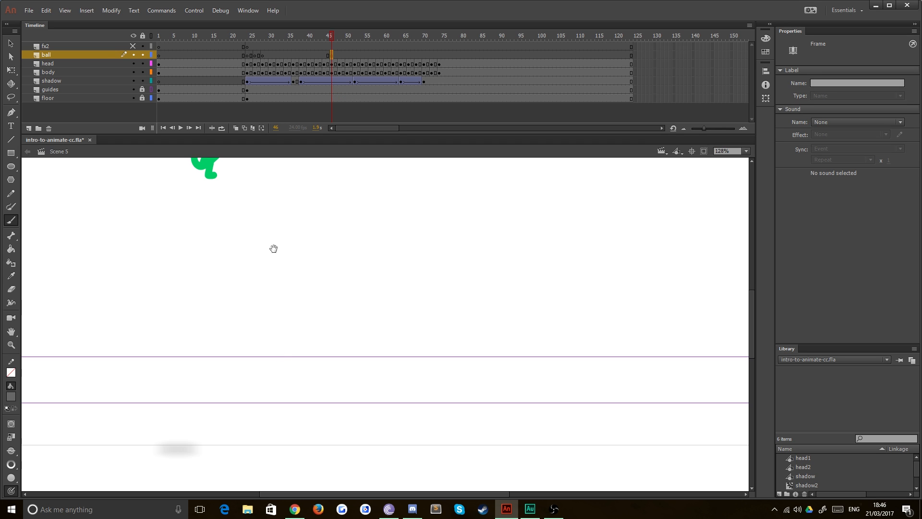
{"action": "mouse_move", "coordinate": [273, 249]}
{"action": "left_mouse_down"}
{"action": "mouse_move", "coordinate": [323, 370]}
{"action": "mouse_move", "coordinate": [350, 323]}
{"action": "mouse_move", "coordinate": [380, 338]}
{"action": "mouse_move", "coordinate": [345, 329]}
{"action": "mouse_move", "coordinate": [352, 341]}
{"action": "left_mouse_up"}
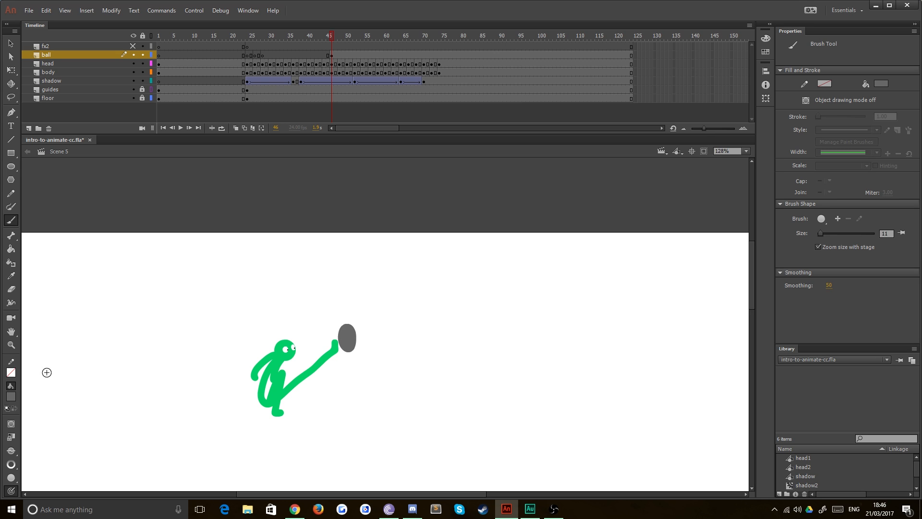
Step: Set the fill colour to purple 9A00CC and fill the ball with it using the Paint Bucket
{"action": "left_click", "coordinate": [12, 386]}
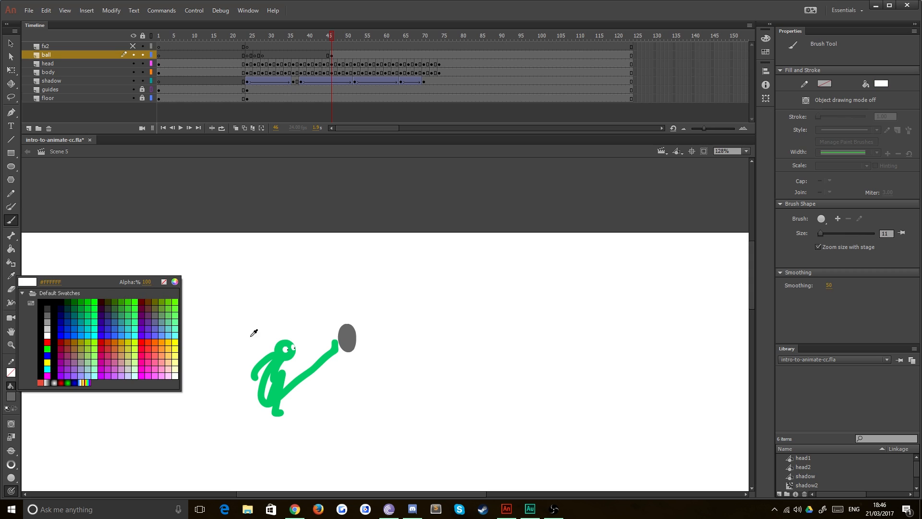
{"action": "left_click", "coordinate": [276, 358]}
{"action": "left_click", "coordinate": [12, 396]}
{"action": "left_click", "coordinate": [175, 281]}
{"action": "left_click_drag", "start_coordinate": [144, 99], "coordinate": [144, 47]}
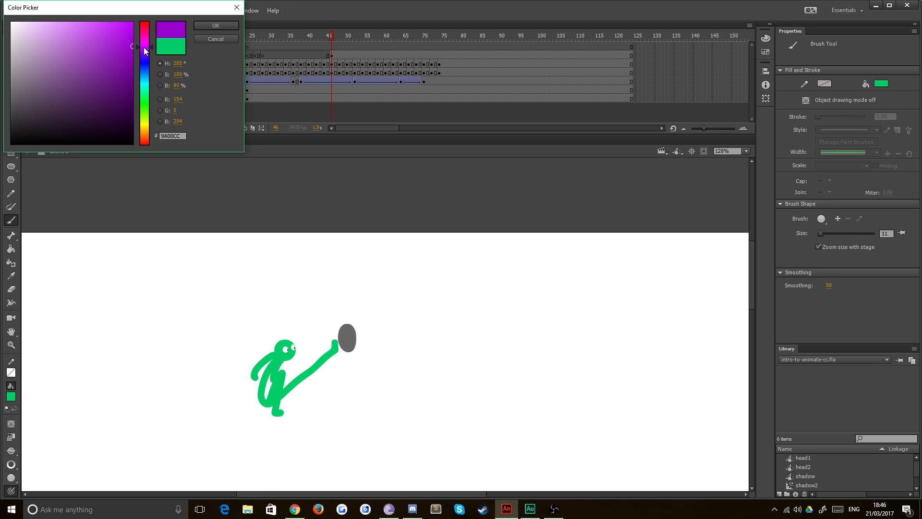
{"action": "left_click", "coordinate": [200, 27]}
{"action": "key", "text": "k"}
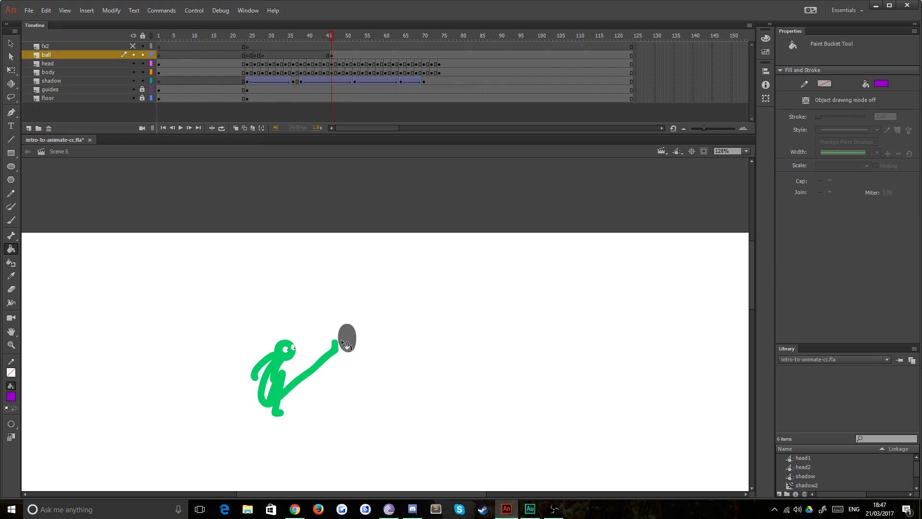
{"action": "left_click", "coordinate": [346, 342]}
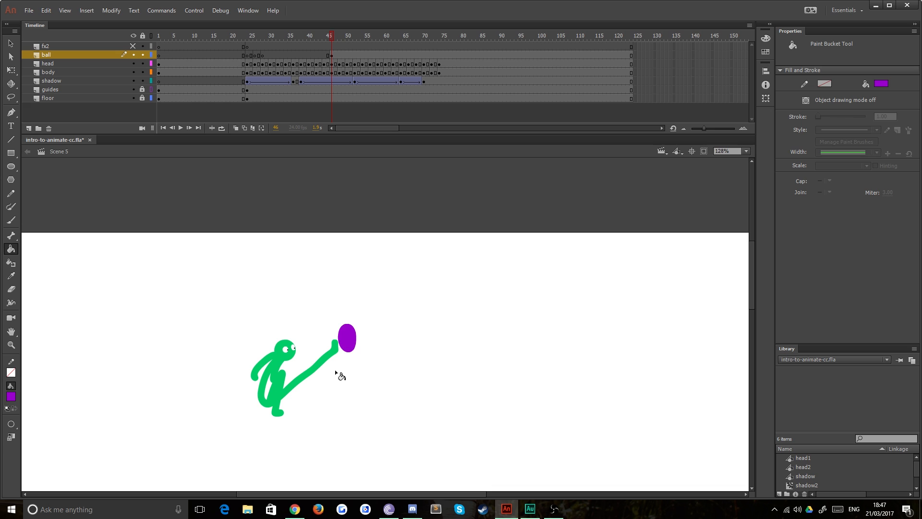
Step: Change the fill colour to the softer purple A559BE and recolour the ball at frame 46 with it
{"action": "left_click", "coordinate": [10, 398]}
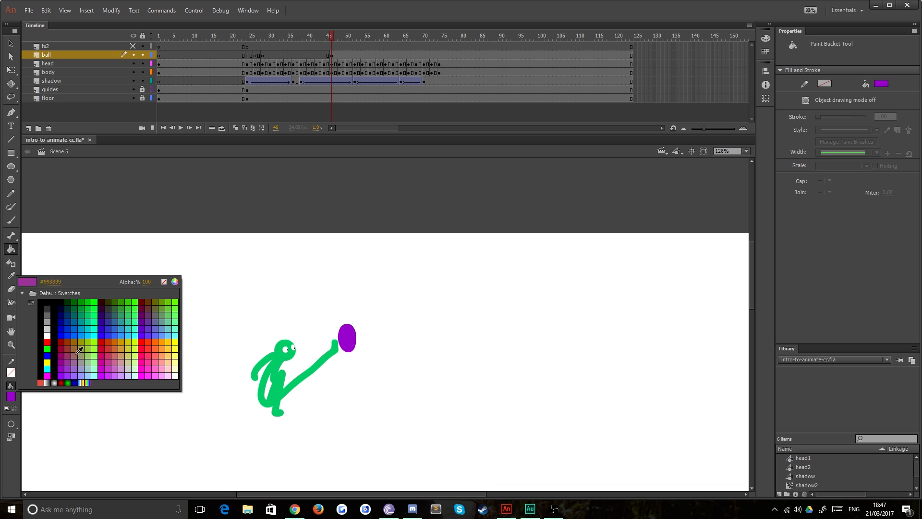
{"action": "left_click", "coordinate": [177, 285]}
{"action": "left_click_drag", "start_coordinate": [83, 53], "coordinate": [75, 53]}
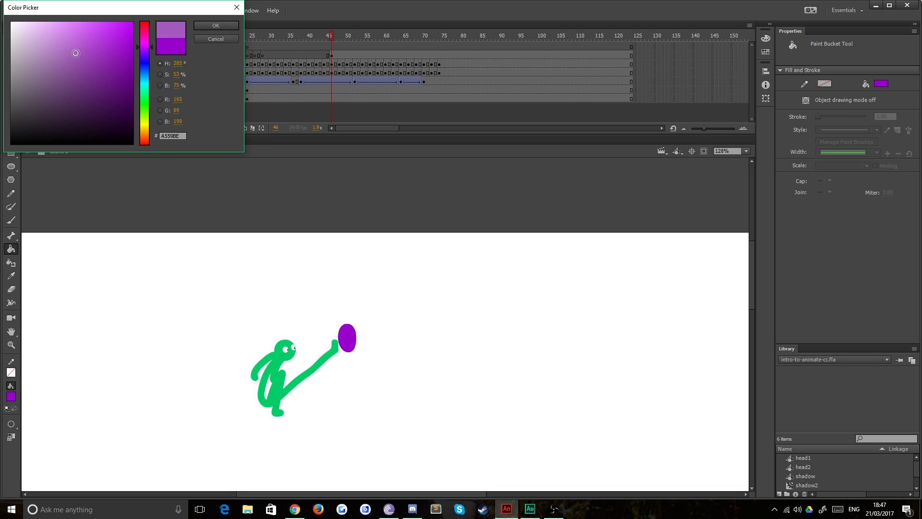
{"action": "left_click", "coordinate": [210, 26]}
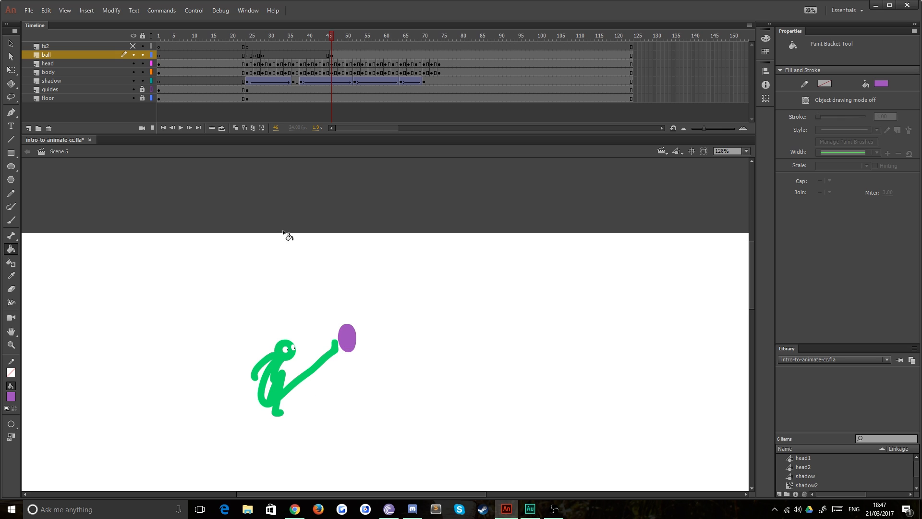
{"action": "key", "text": "i"}
{"action": "left_click", "coordinate": [347, 335]}
{"action": "key", "text": "v"}
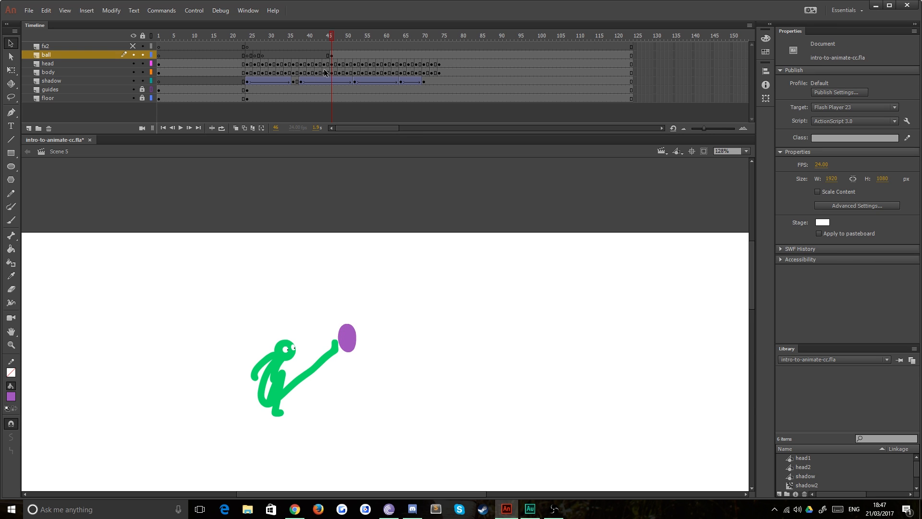
Step: Nudge the ball against the foot at frame 46, and leave an empty keyframe at frame 48 of the ball layer
{"action": "left_click", "coordinate": [338, 55]}
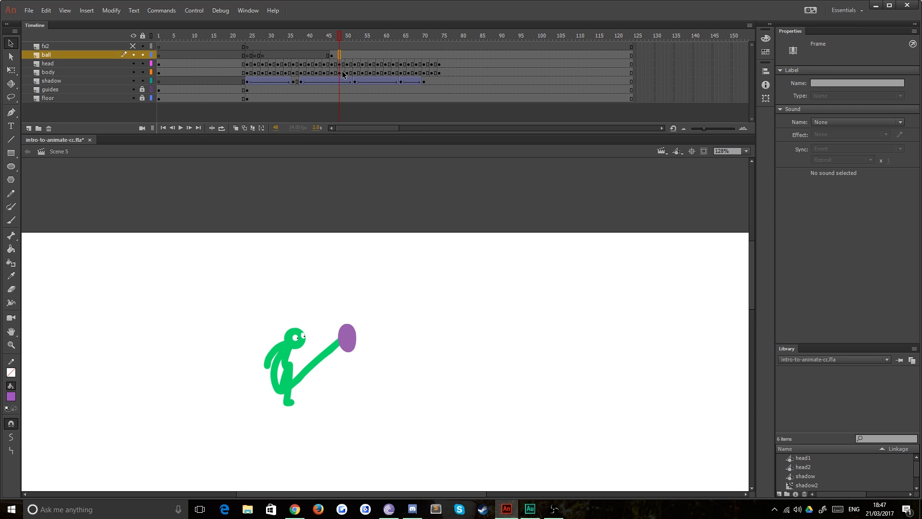
{"action": "left_click", "coordinate": [331, 55]}
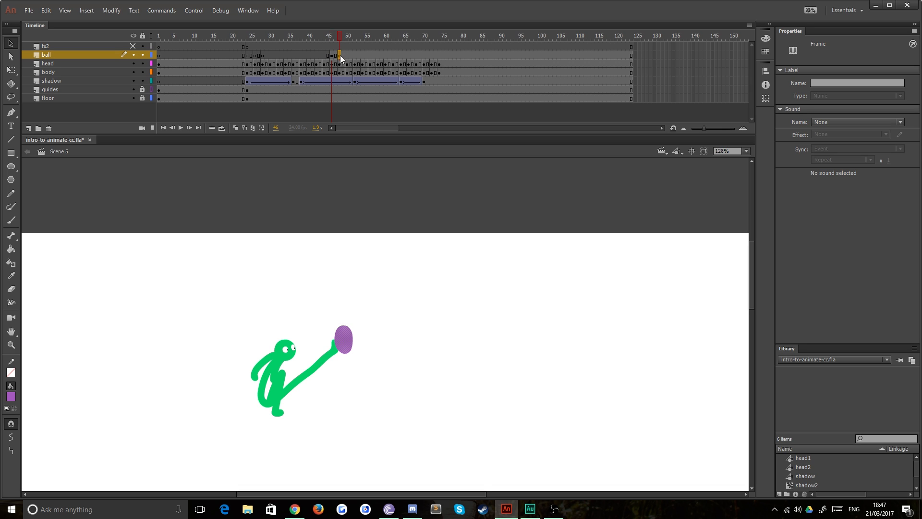
{"action": "key", "text": "Delete"}
Step: Turn on onion skinning and paint a solid purple ball over the figure's foot at frame 48 of the ball layer
{"action": "left_click", "coordinate": [236, 128]}
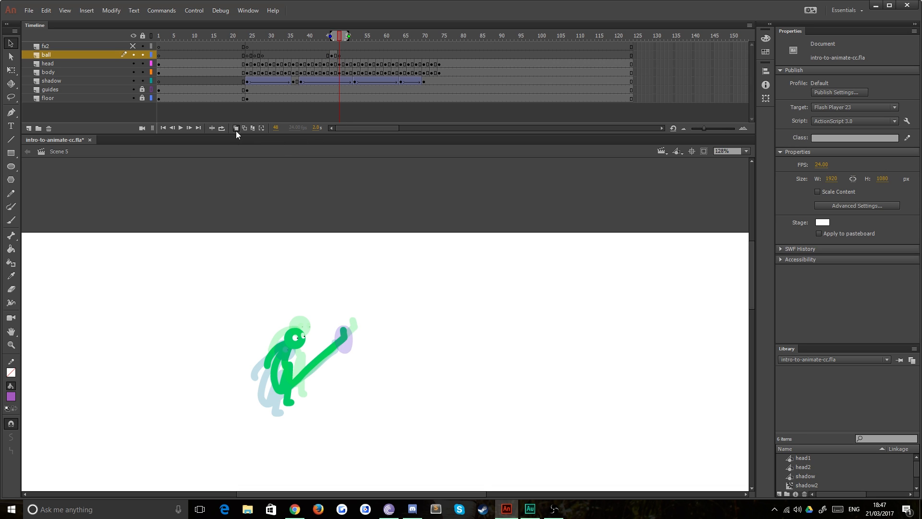
{"action": "key", "text": "ctrl+equal"}
{"action": "key", "text": "ctrl+equal"}
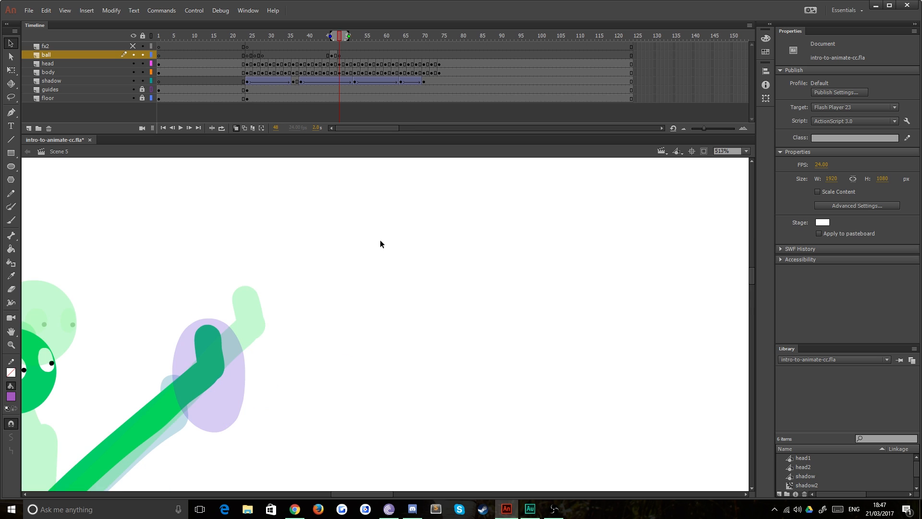
{"action": "left_click_drag", "start_coordinate": [237, 385], "coordinate": [346, 347]}
{"action": "key", "text": "b"}
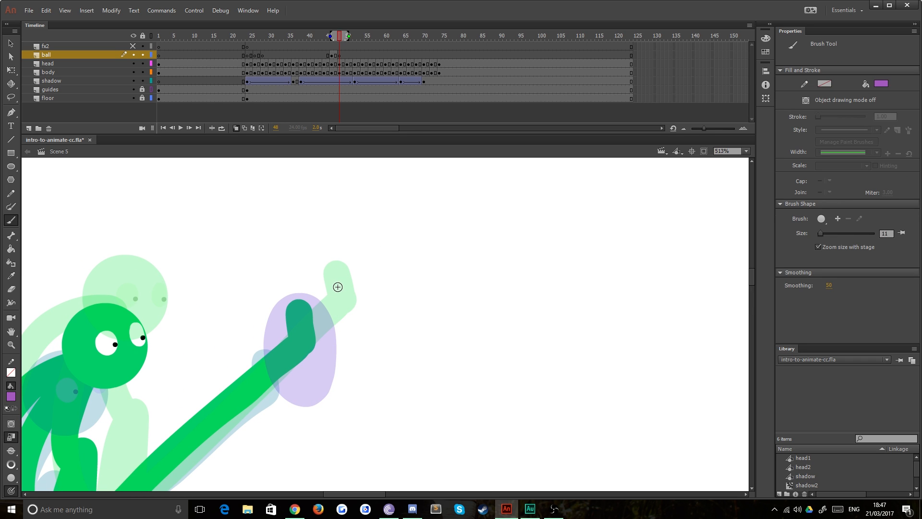
{"action": "mouse_move", "coordinate": [350, 270]}
{"action": "left_mouse_down"}
{"action": "mouse_move", "coordinate": [304, 280]}
{"action": "mouse_move", "coordinate": [328, 359]}
{"action": "mouse_move", "coordinate": [351, 340]}
{"action": "mouse_move", "coordinate": [353, 294]}
{"action": "mouse_move", "coordinate": [338, 268]}
{"action": "mouse_move", "coordinate": [331, 312]}
{"action": "mouse_move", "coordinate": [337, 323]}
{"action": "mouse_move", "coordinate": [335, 265]}
{"action": "mouse_move", "coordinate": [355, 281]}
{"action": "mouse_move", "coordinate": [351, 338]}
{"action": "mouse_move", "coordinate": [335, 353]}
{"action": "mouse_move", "coordinate": [315, 303]}
{"action": "mouse_move", "coordinate": [314, 268]}
{"action": "left_mouse_up"}
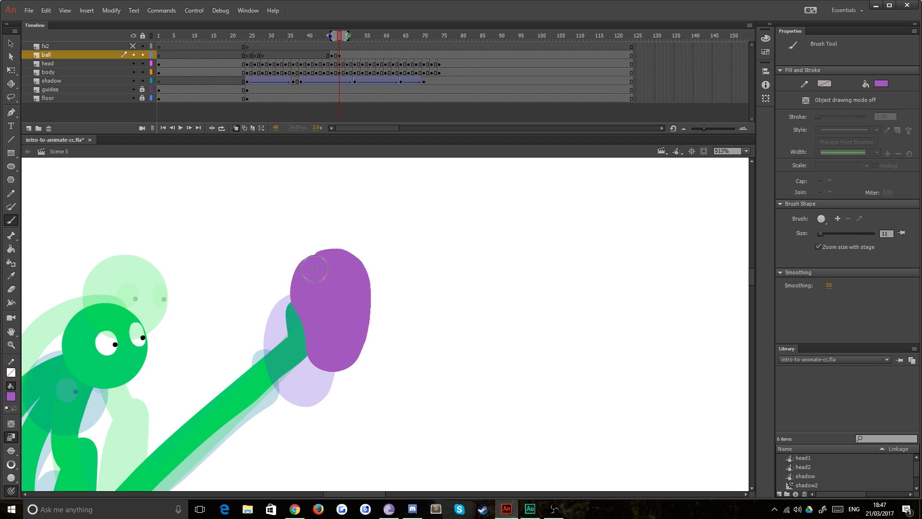
Step: Insert an empty keyframe at frame 50 of the ball layer, and paint a solid purple diagonal streak up ahead of the foot
{"action": "left_click", "coordinate": [348, 56]}
{"action": "key", "text": "F7"}
{"action": "left_click_drag", "start_coordinate": [478, 191], "coordinate": [422, 268]}
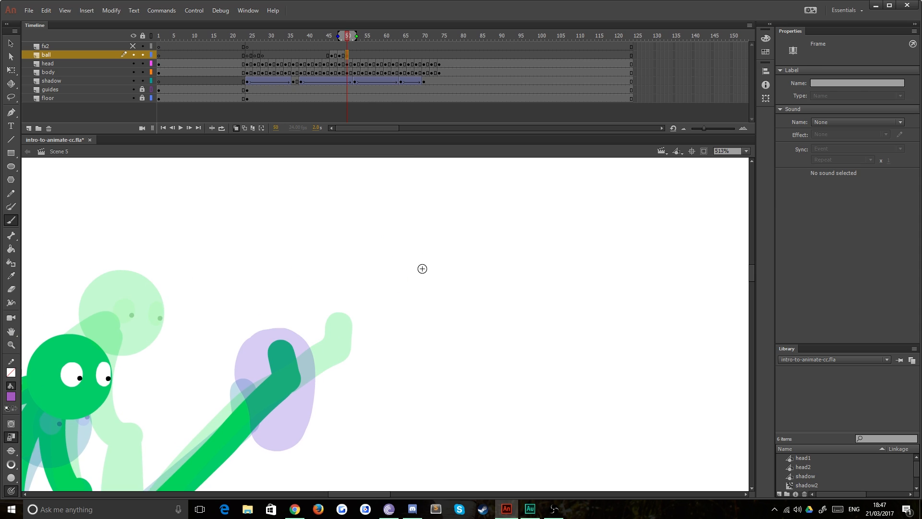
{"action": "key", "text": "ctrl+minus"}
{"action": "key", "text": "ctrl+minus"}
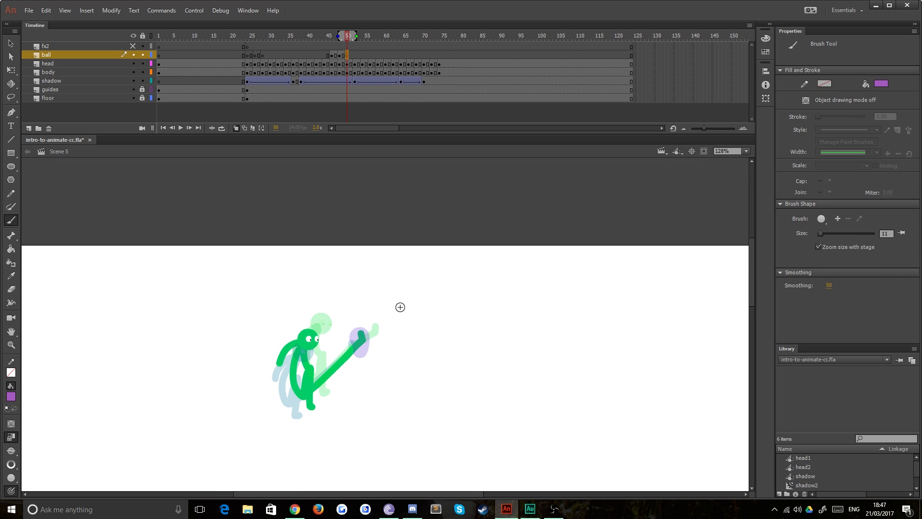
{"action": "left_click_drag", "start_coordinate": [425, 288], "coordinate": [402, 303]}
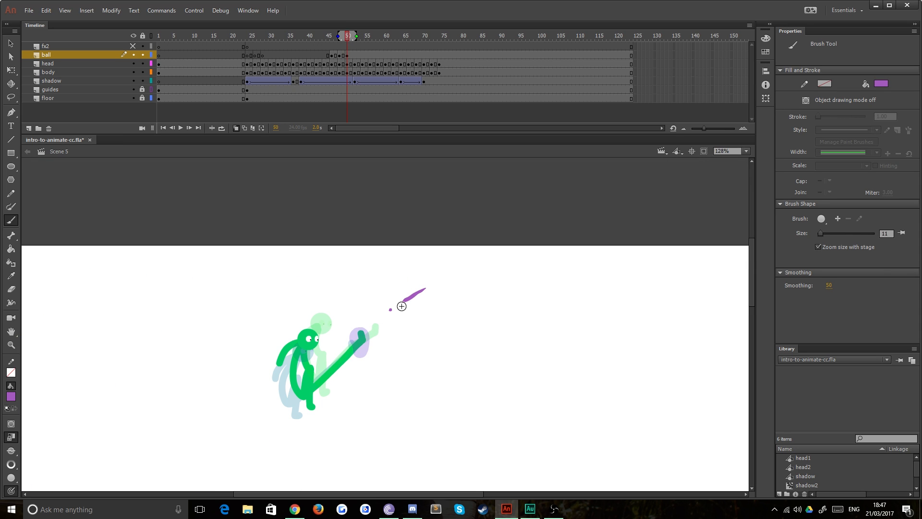
{"action": "key", "text": "ctrl+z"}
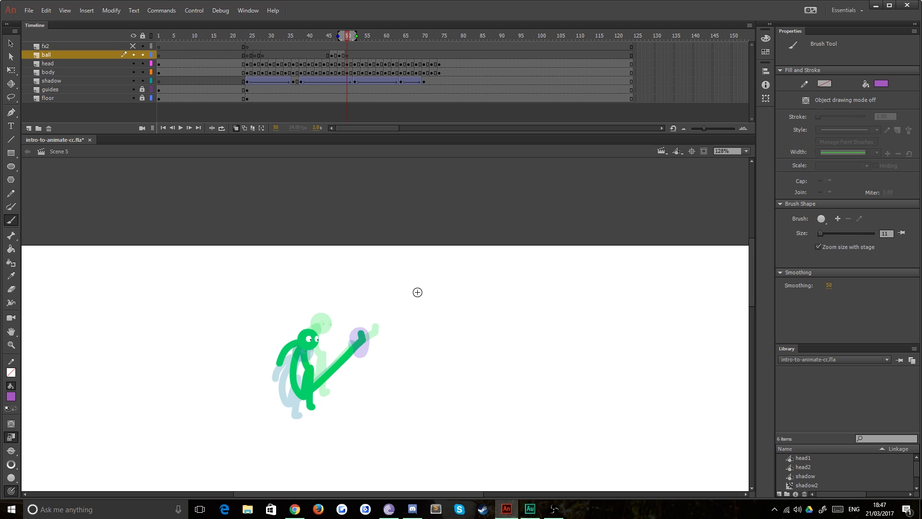
{"action": "left_click_drag", "start_coordinate": [427, 287], "coordinate": [389, 311]}
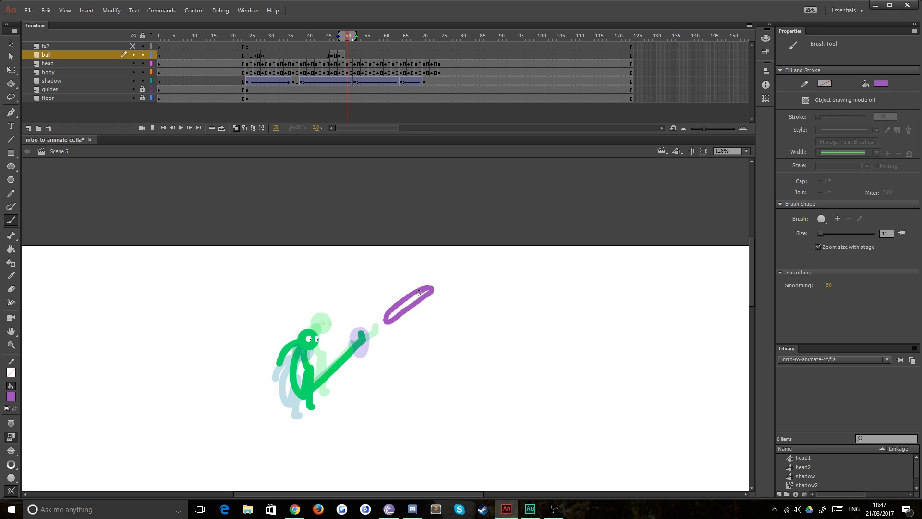
{"action": "left_click_drag", "start_coordinate": [388, 319], "coordinate": [411, 301]}
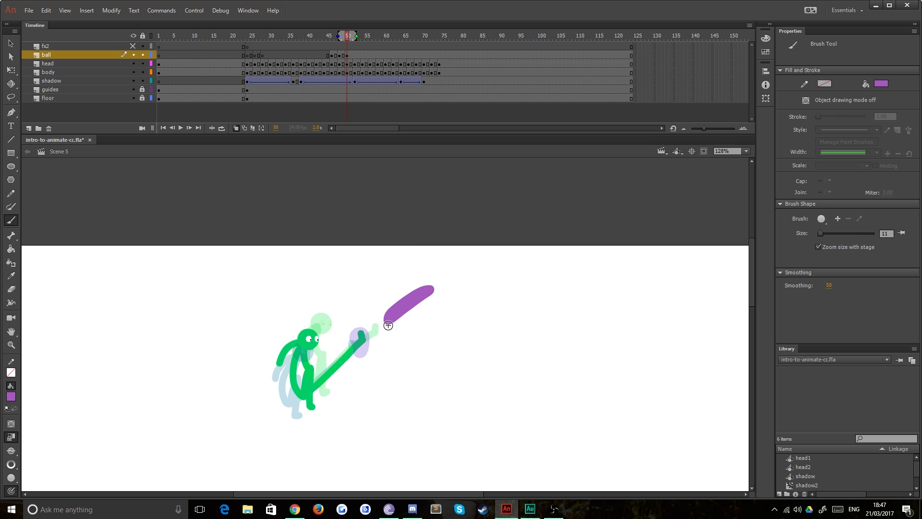
Step: Insert an empty keyframe at frame 52 of the ball layer, and paint a slimmer purple streak continuing the path to the stage's upper edge
{"action": "left_click", "coordinate": [355, 55]}
{"action": "key", "text": "F7"}
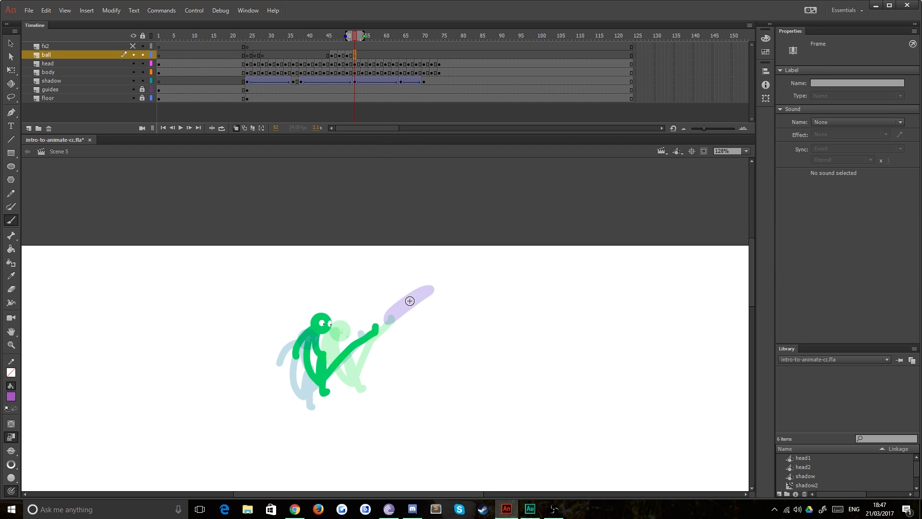
{"action": "mouse_move", "coordinate": [477, 249]}
{"action": "left_mouse_down"}
{"action": "mouse_move", "coordinate": [436, 284]}
{"action": "mouse_move", "coordinate": [475, 257]}
{"action": "left_mouse_up"}
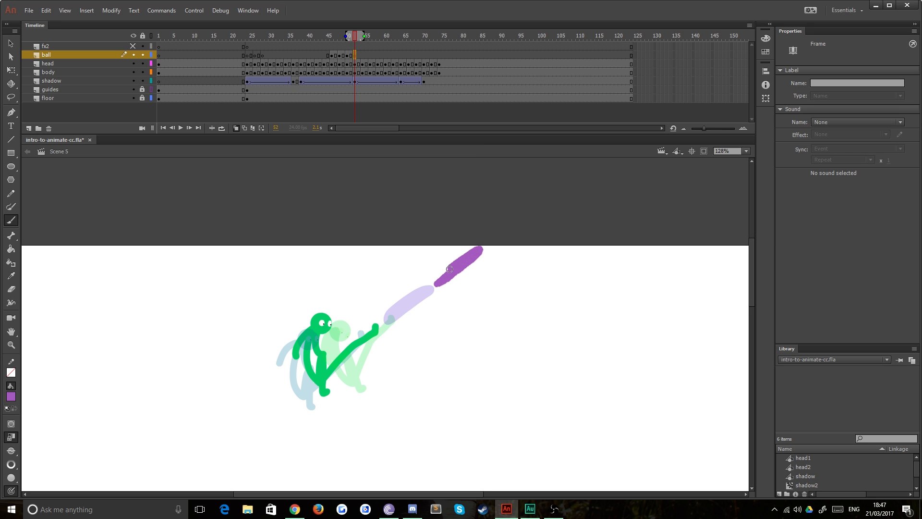
{"action": "left_click_drag", "start_coordinate": [435, 284], "coordinate": [434, 285]}
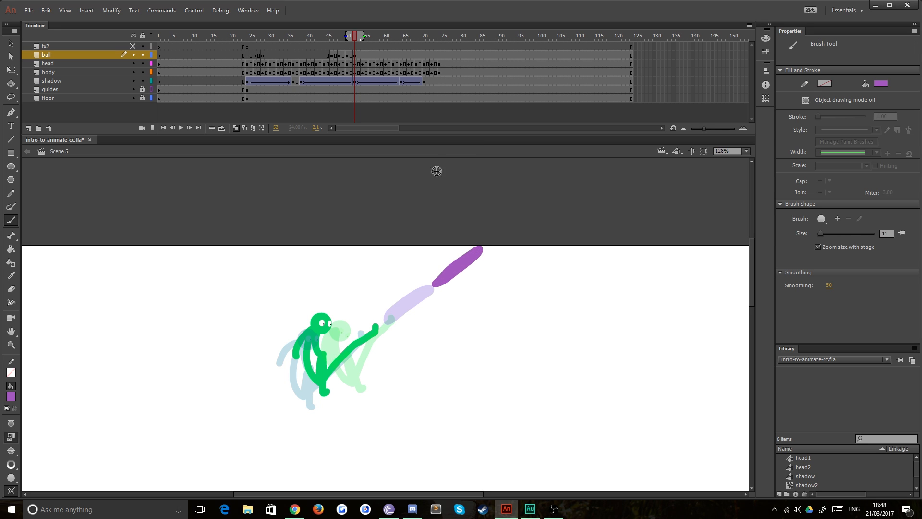
Step: Insert an empty keyframe at frame 54 of the ball layer, and paint a short purple streak across the stage's upper edge
{"action": "left_click", "coordinate": [362, 55]}
{"action": "key", "text": "F7"}
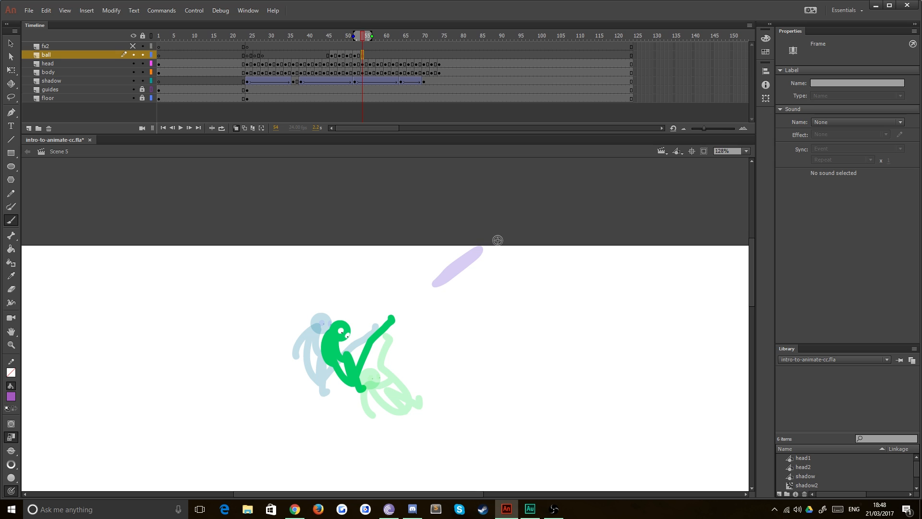
{"action": "mouse_move", "coordinate": [497, 240]}
{"action": "left_mouse_down"}
{"action": "mouse_move", "coordinate": [485, 247]}
{"action": "mouse_move", "coordinate": [500, 236]}
{"action": "left_mouse_up"}
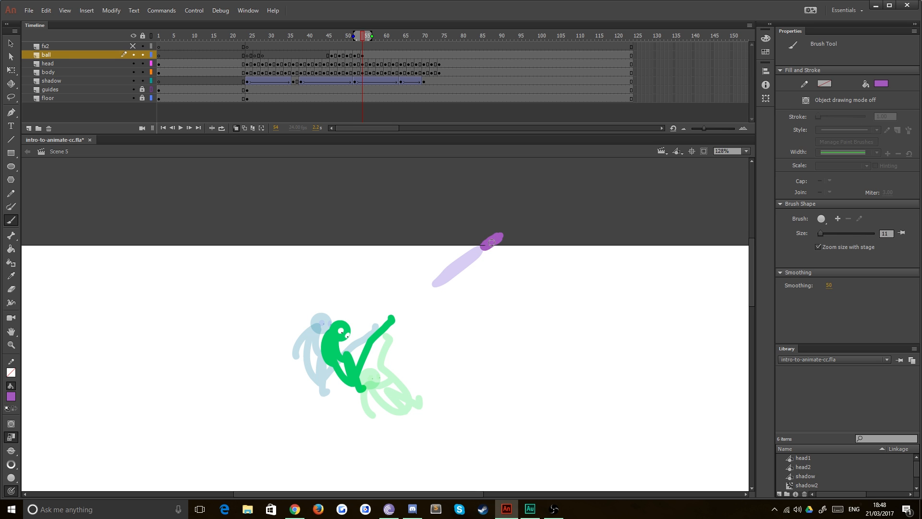
Step: Clear the short streak from frame 54, and move the frame 52 streak further along the path so it crosses the stage's upper edge
{"action": "key", "text": "Return"}
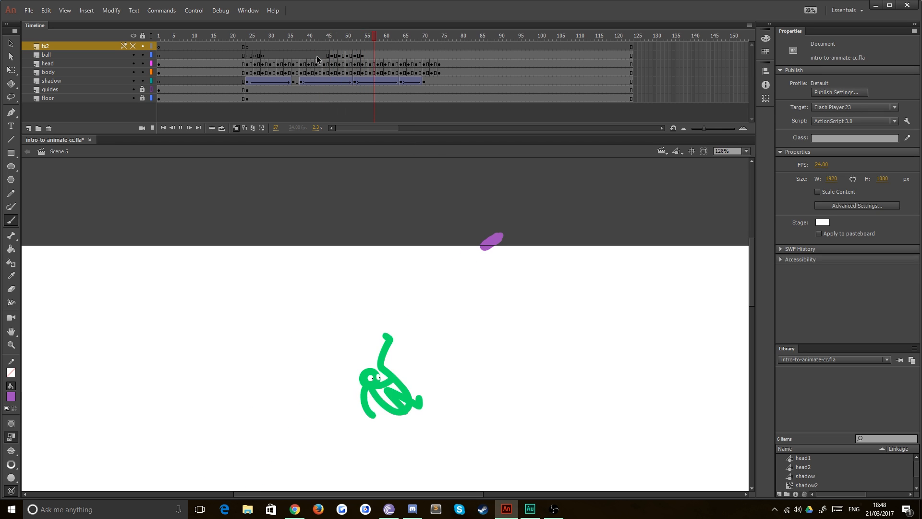
{"action": "left_click", "coordinate": [358, 56]}
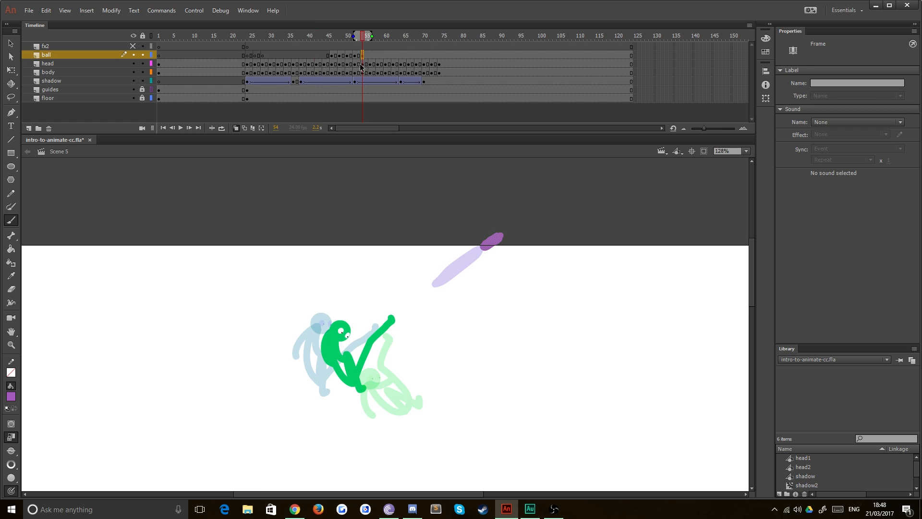
{"action": "left_click", "coordinate": [356, 55]}
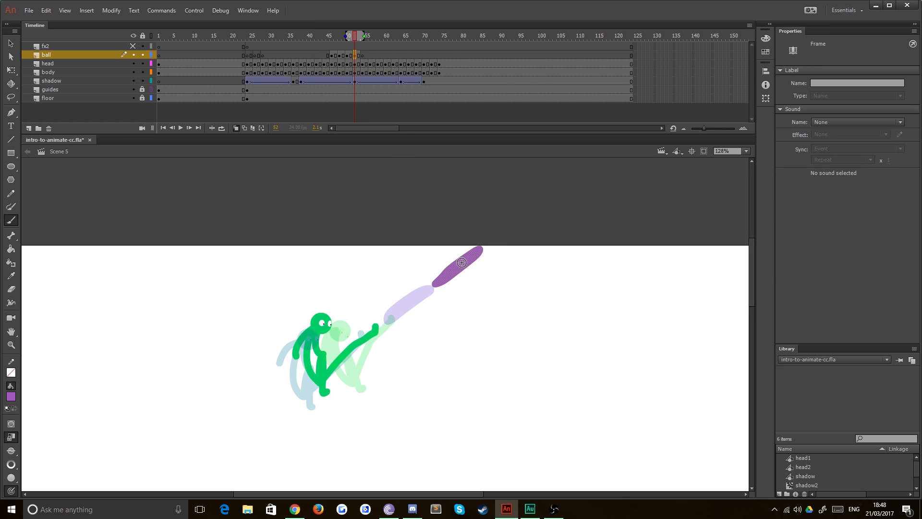
{"action": "key", "text": "c"}
{"action": "key", "text": "v"}
{"action": "left_click_drag", "start_coordinate": [459, 266], "coordinate": [494, 238]}
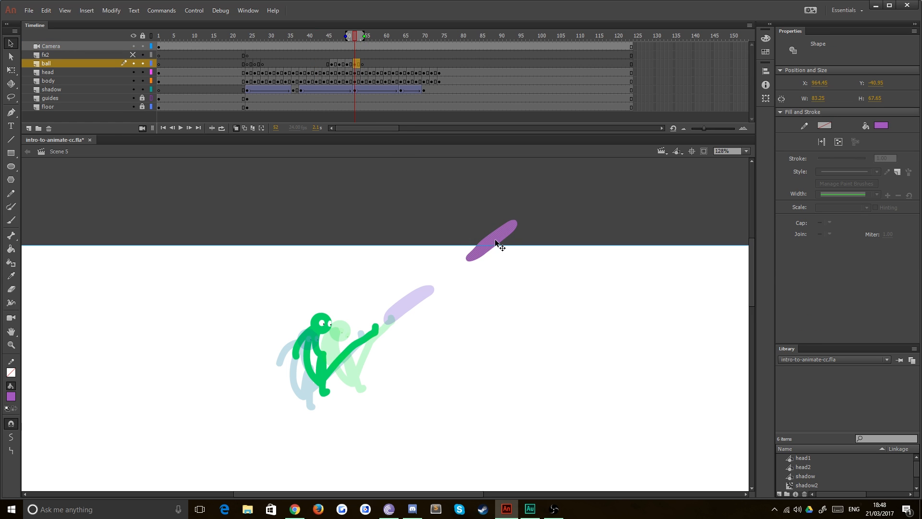
Step: Move the ball streak at frame 50 further up along its path, and play back the kick to check the timing
{"action": "left_click", "coordinate": [347, 64]}
{"action": "left_click_drag", "start_coordinate": [416, 301], "coordinate": [434, 284]}
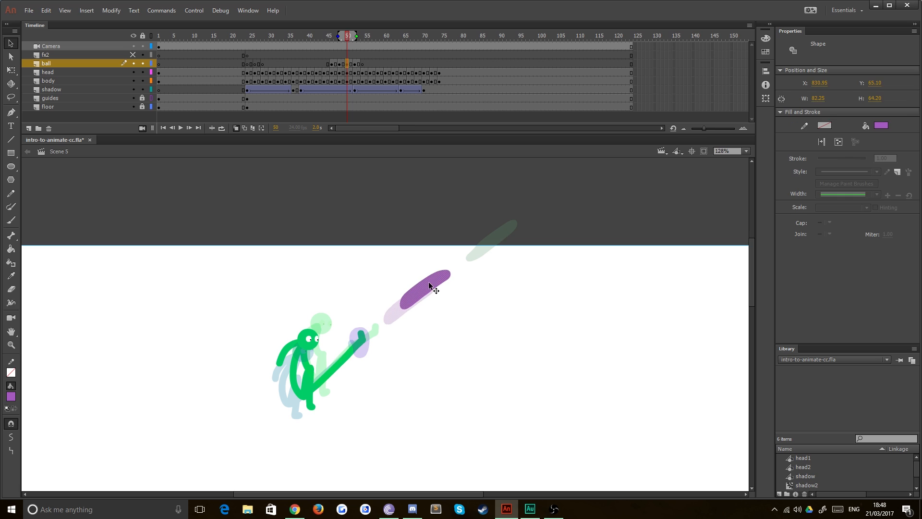
{"action": "key", "text": "Return"}
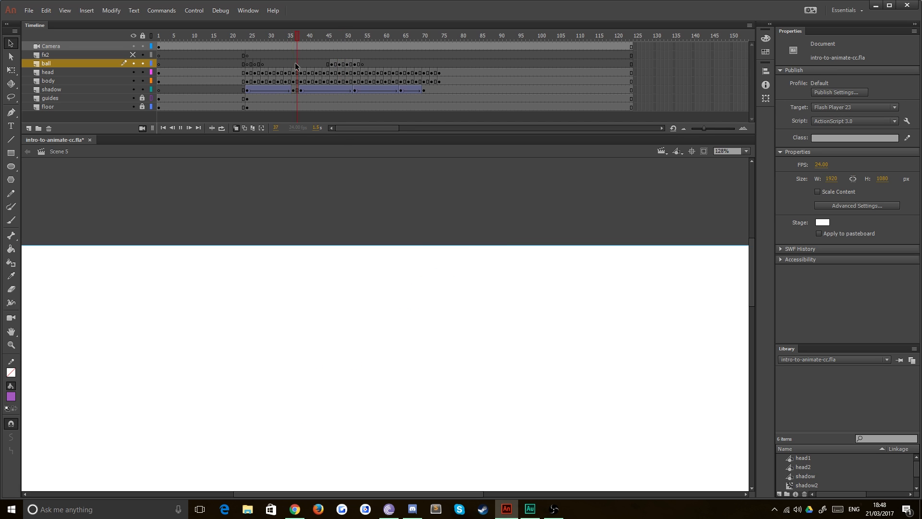
{"action": "left_click", "coordinate": [300, 55]}
{"action": "key", "text": "Return"}
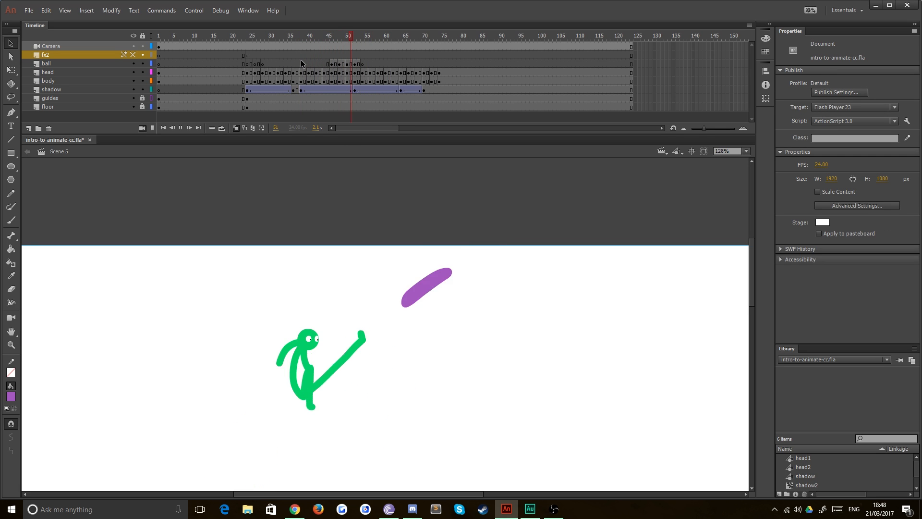
{"action": "left_click", "coordinate": [299, 55]}
Step: Insert an empty keyframe at frame 44 of the ball layer, and paint a long curved streak beyond the kick position, filled with purple
{"action": "left_click", "coordinate": [324, 65]}
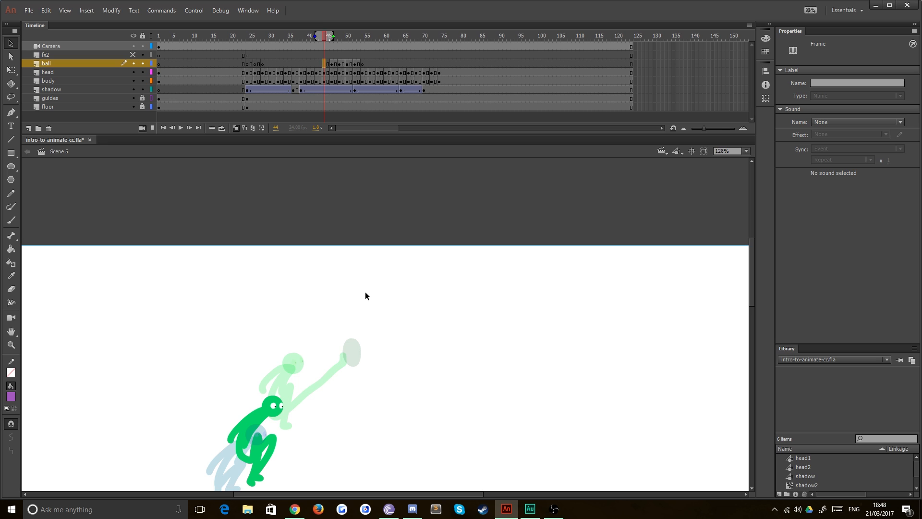
{"action": "scroll", "coordinate": [370, 336], "scroll_direction": "down", "scroll_amount": 3}
{"action": "left_click", "coordinate": [368, 253]}
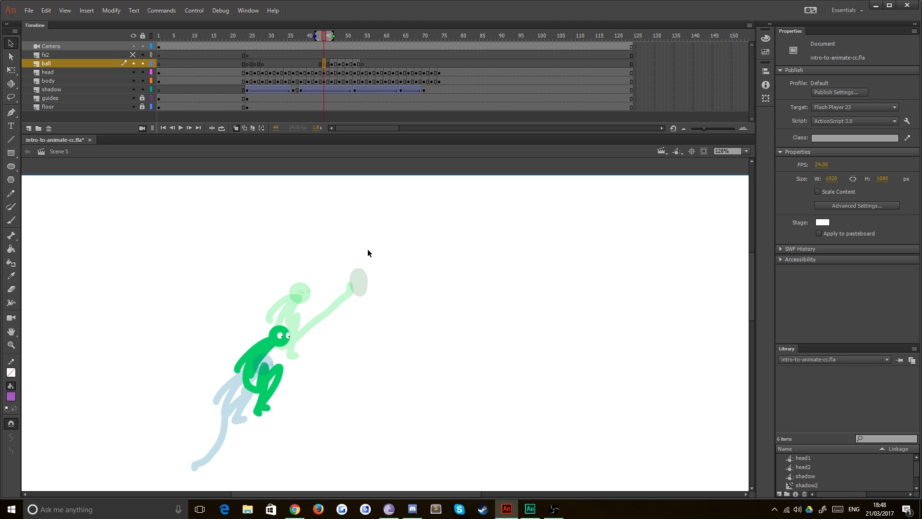
{"action": "key", "text": "period"}
{"action": "key", "text": "period"}
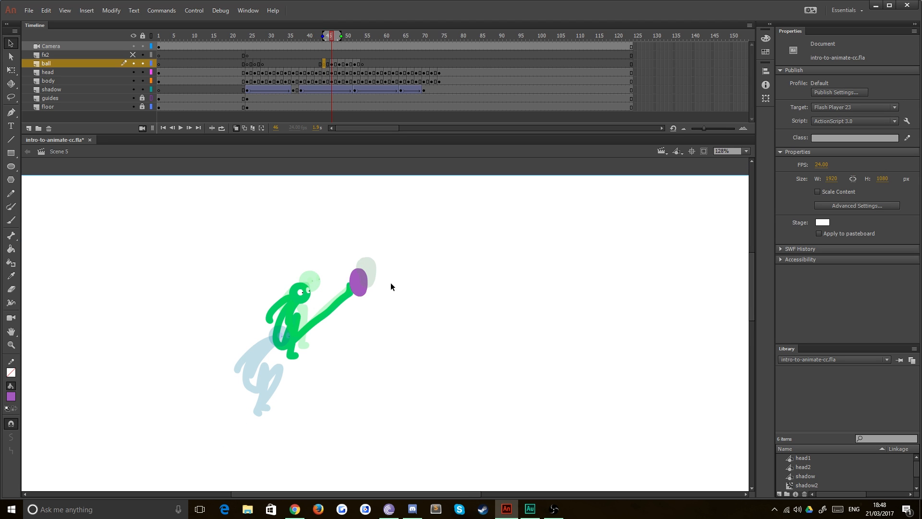
{"action": "key", "text": "comma"}
{"action": "key", "text": "comma"}
{"action": "key", "text": "b"}
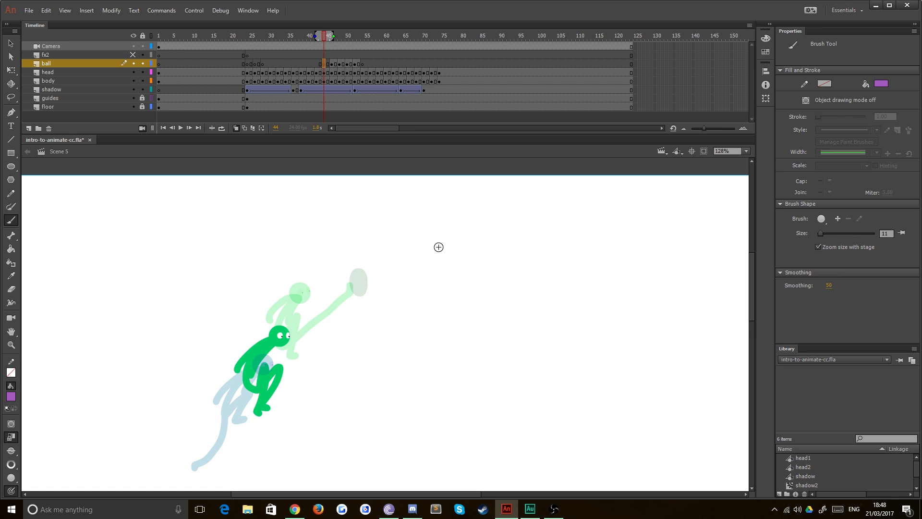
{"action": "mouse_move", "coordinate": [442, 247]}
{"action": "left_mouse_down"}
{"action": "mouse_move", "coordinate": [377, 267]}
{"action": "mouse_move", "coordinate": [371, 286]}
{"action": "mouse_move", "coordinate": [441, 252]}
{"action": "left_mouse_up"}
{"action": "key", "text": "k"}
{"action": "left_click", "coordinate": [406, 267]}
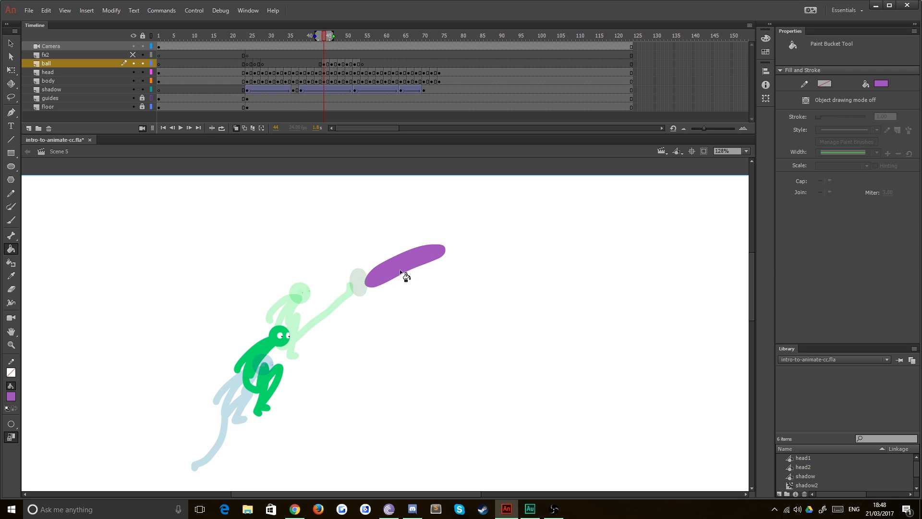
Step: Narrow the frame 44 streak to about 77 px wide with Free Transform, and rotate it to a shallower angle next to the kick position
{"action": "key", "text": "v"}
{"action": "left_click", "coordinate": [401, 262]}
{"action": "key", "text": "q"}
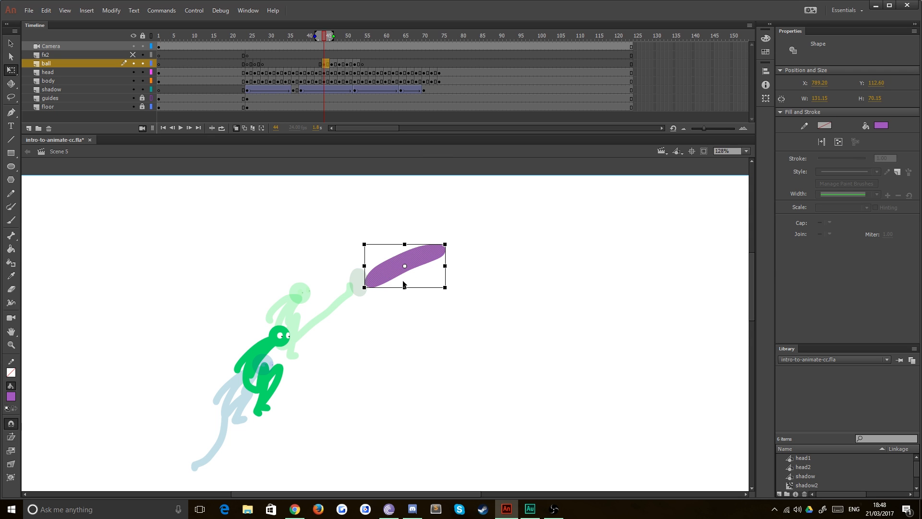
{"action": "left_click_drag", "start_coordinate": [445, 243], "coordinate": [429, 243]}
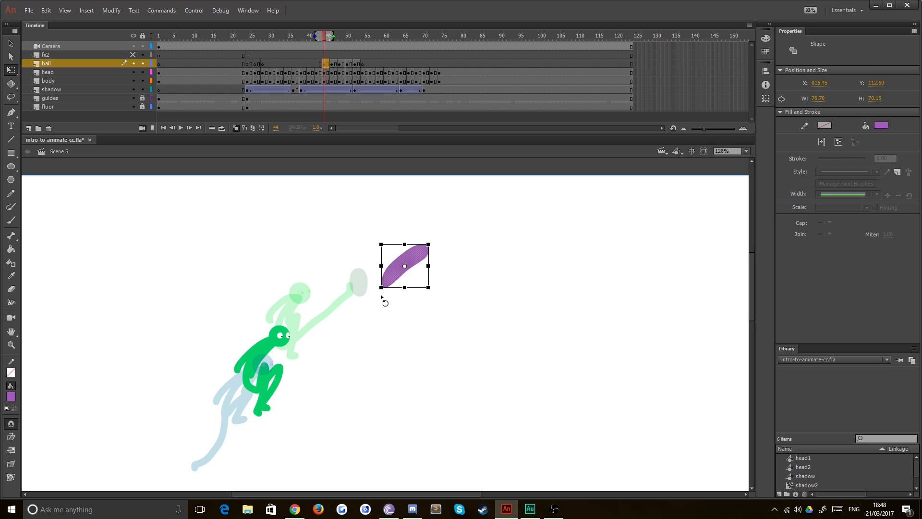
{"action": "left_click_drag", "start_coordinate": [378, 292], "coordinate": [385, 269]}
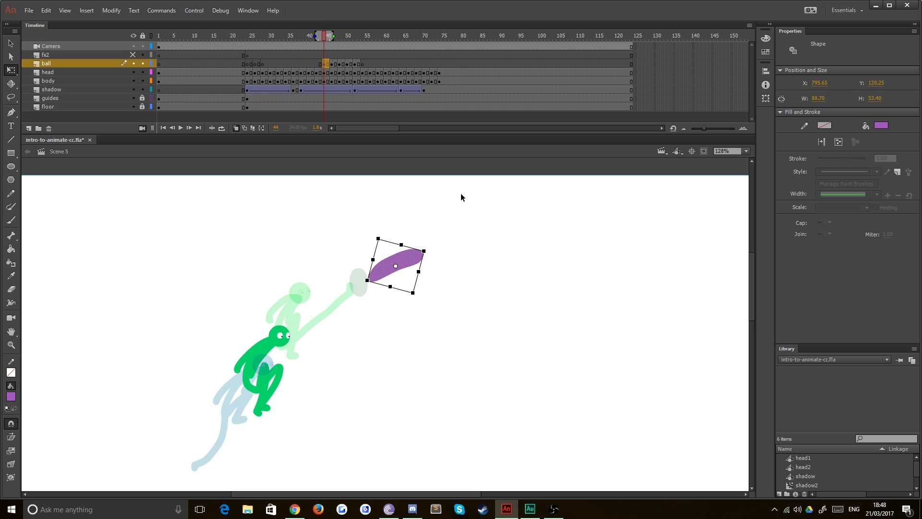
Step: Insert empty keyframes at frame 42 of the ball and fx2 layers, and unhide the fx2 layer for painting
{"action": "left_click", "coordinate": [316, 68]}
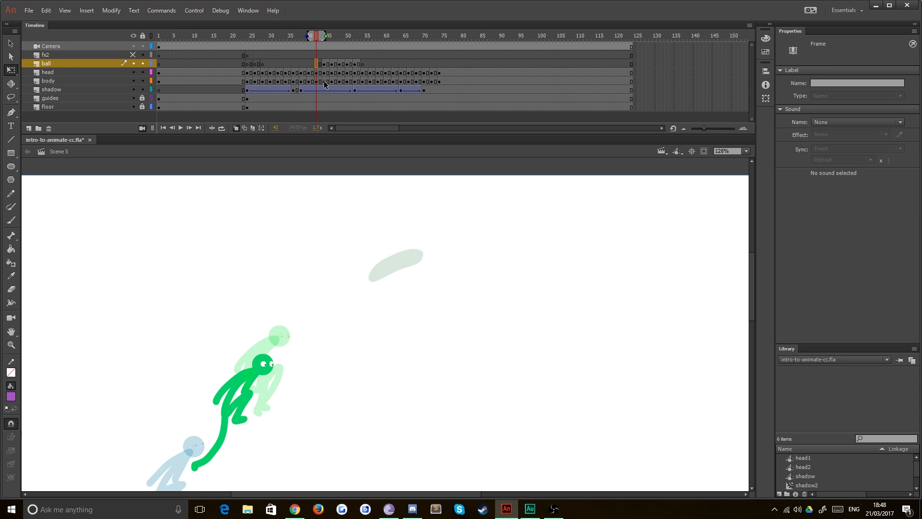
{"action": "key", "text": "F6"}
{"action": "left_click", "coordinate": [316, 55]}
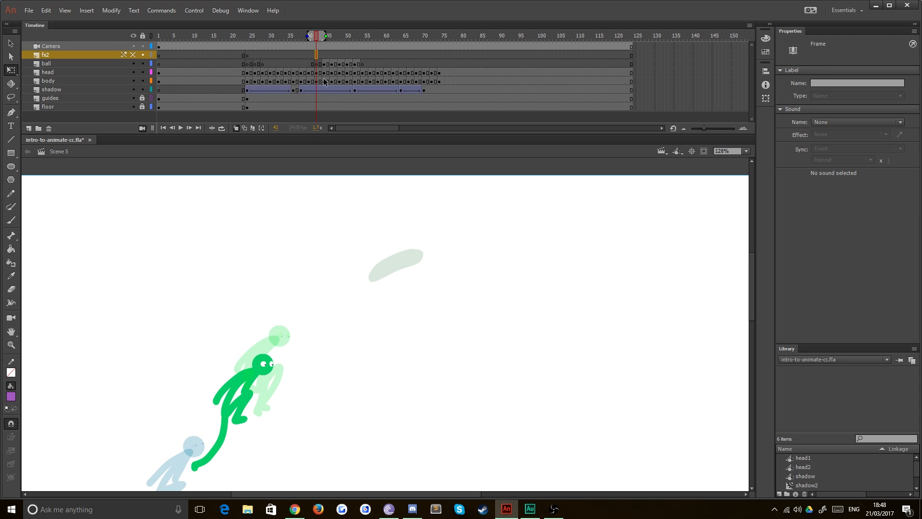
{"action": "key", "text": "ctrl+minus"}
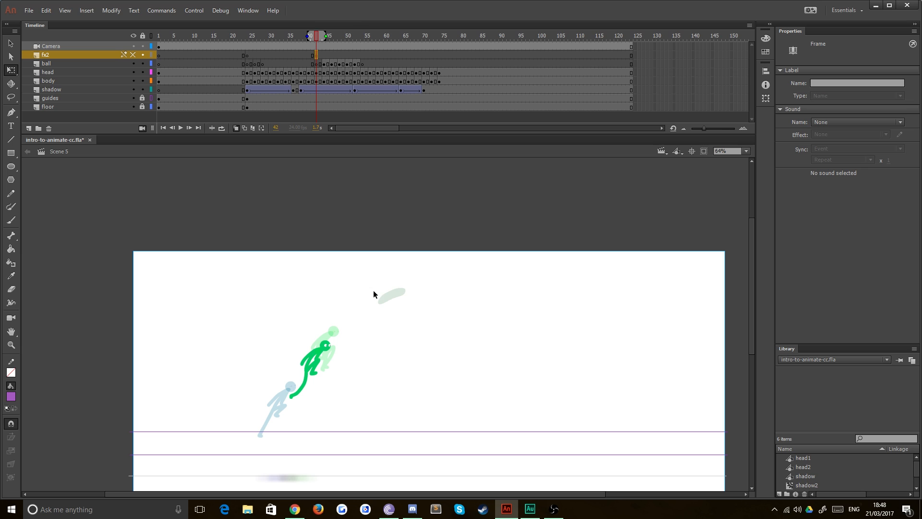
{"action": "key", "text": "b"}
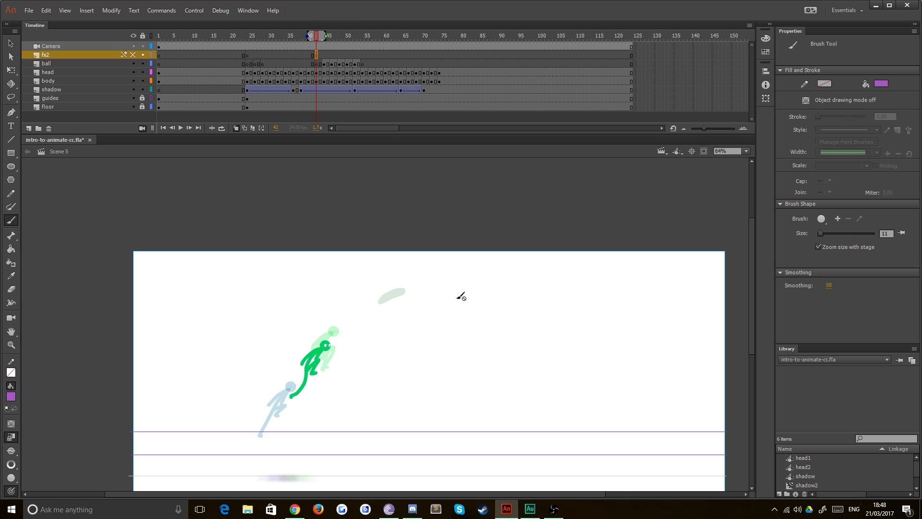
{"action": "left_click", "coordinate": [132, 55]}
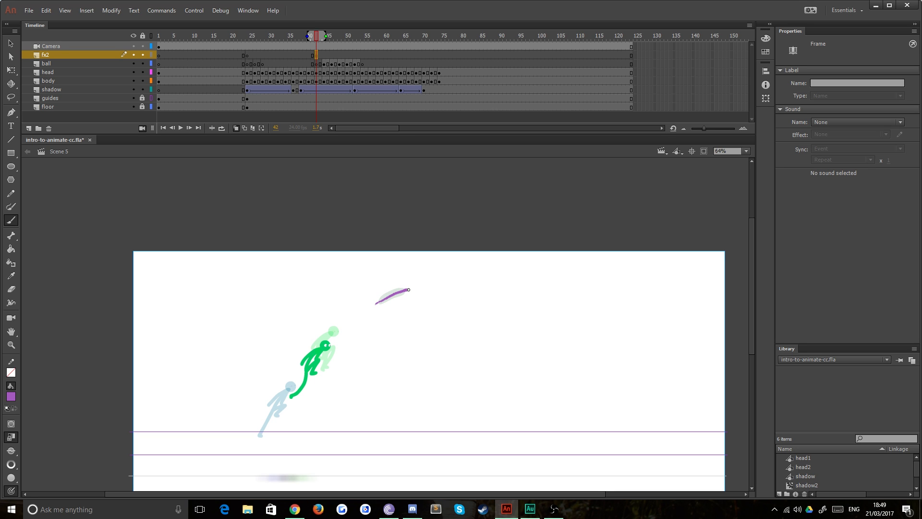
Step: Paint a long purple guide arc on fx2 from the frame 44 streak to the stage's right edge, and display the layer as locked outlines
{"action": "left_click_drag", "start_coordinate": [408, 290], "coordinate": [558, 261]}
{"action": "key", "text": "ctrl+z"}
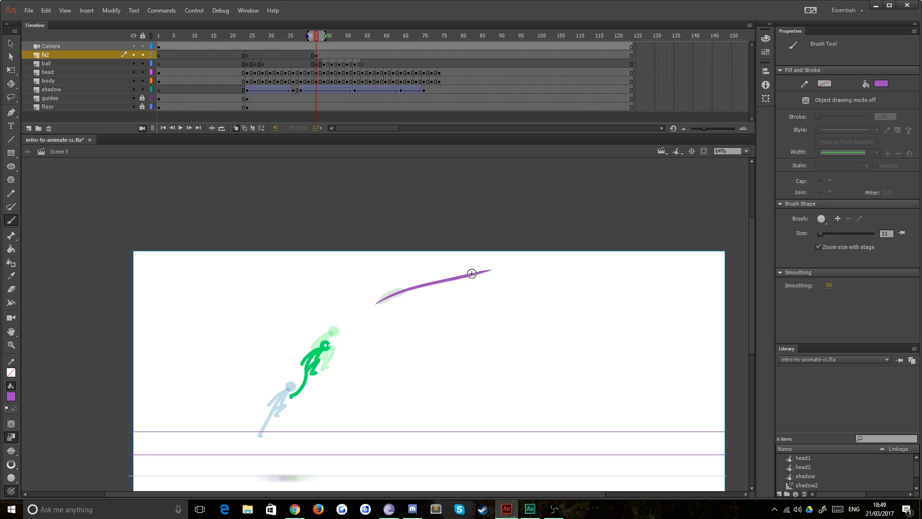
{"action": "key", "text": "ctrl+z"}
{"action": "mouse_move", "coordinate": [523, 274]}
{"action": "left_mouse_down"}
{"action": "mouse_move", "coordinate": [641, 294]}
{"action": "mouse_move", "coordinate": [725, 360]}
{"action": "mouse_move", "coordinate": [657, 307]}
{"action": "mouse_move", "coordinate": [556, 274]}
{"action": "left_mouse_up"}
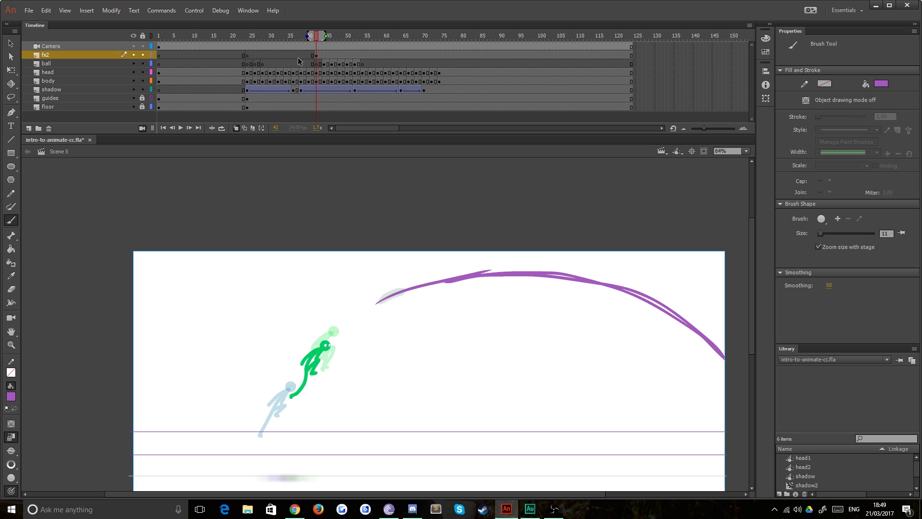
{"action": "left_click", "coordinate": [152, 54]}
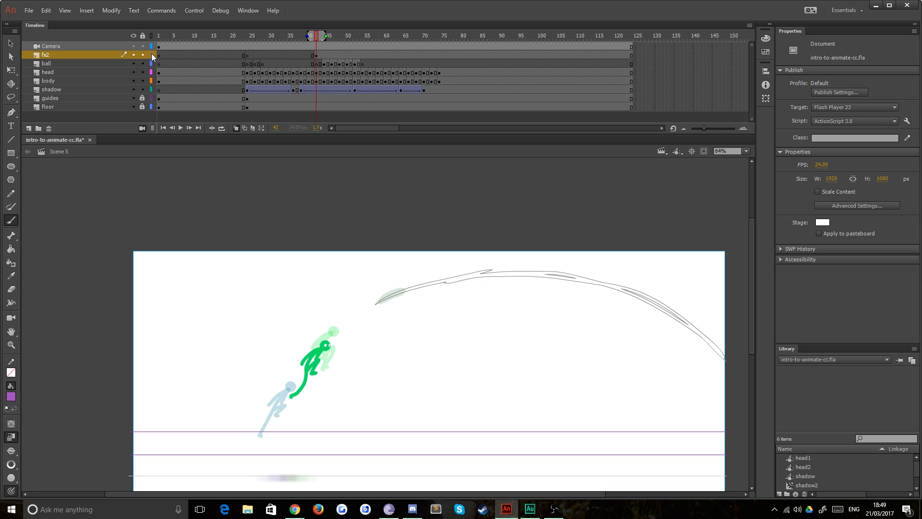
Step: Paint a long rounded streak on frame 42 of the ball layer, following the guide arc and overlapping the frame 44 streak's end, filled with purple
{"action": "left_click", "coordinate": [318, 64]}
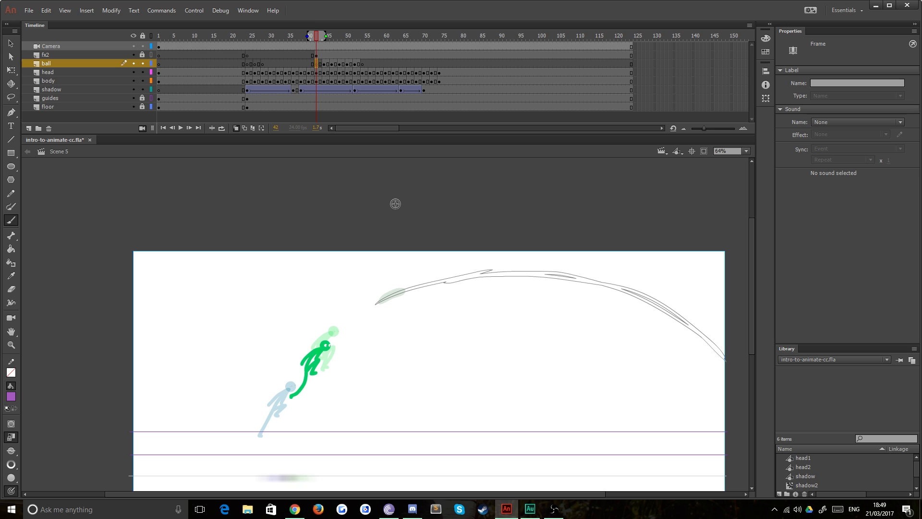
{"action": "mouse_move", "coordinate": [407, 297]}
{"action": "left_mouse_down"}
{"action": "mouse_move", "coordinate": [404, 311]}
{"action": "mouse_move", "coordinate": [392, 309]}
{"action": "left_mouse_up"}
{"action": "key", "text": "ctrl+z"}
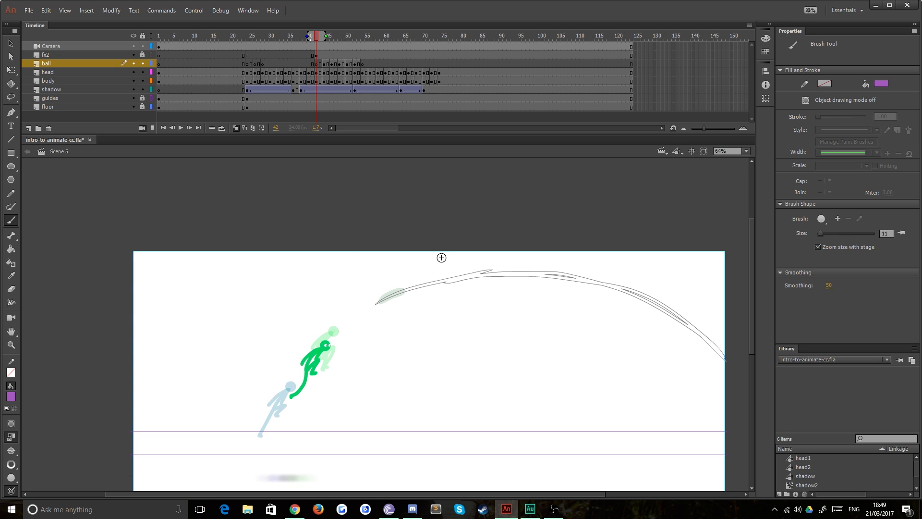
{"action": "scroll", "coordinate": [441, 259], "scroll_direction": "up", "scroll_amount": 5}
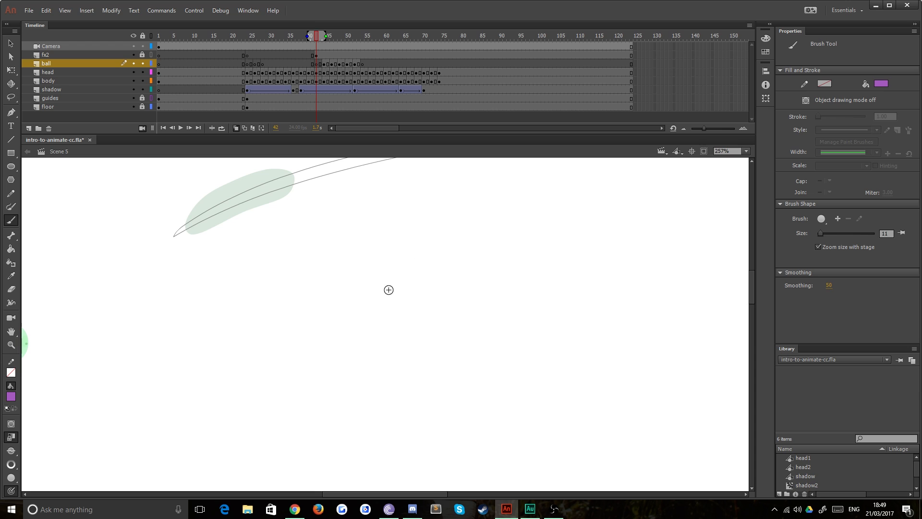
{"action": "mouse_move", "coordinate": [383, 263]}
{"action": "left_mouse_down"}
{"action": "mouse_move", "coordinate": [398, 232]}
{"action": "mouse_move", "coordinate": [298, 376]}
{"action": "left_mouse_up"}
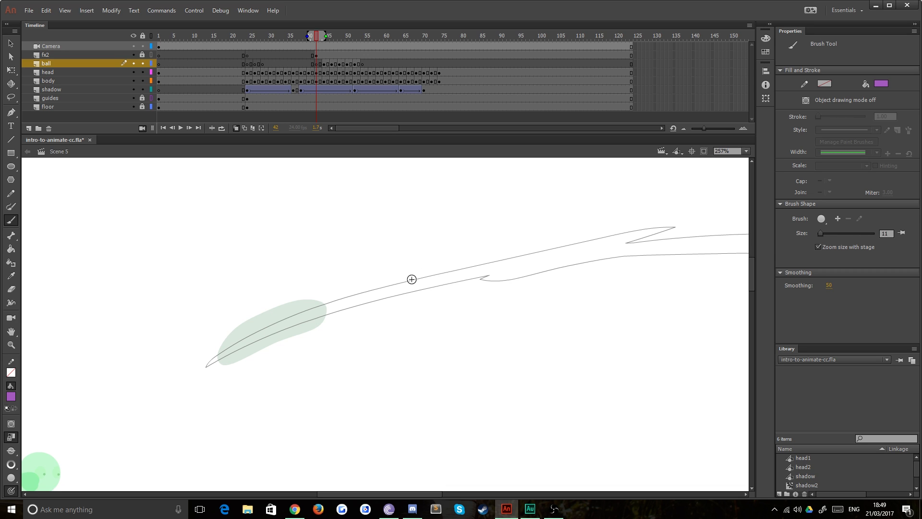
{"action": "key", "text": "h"}
{"action": "left_click", "coordinate": [407, 289]}
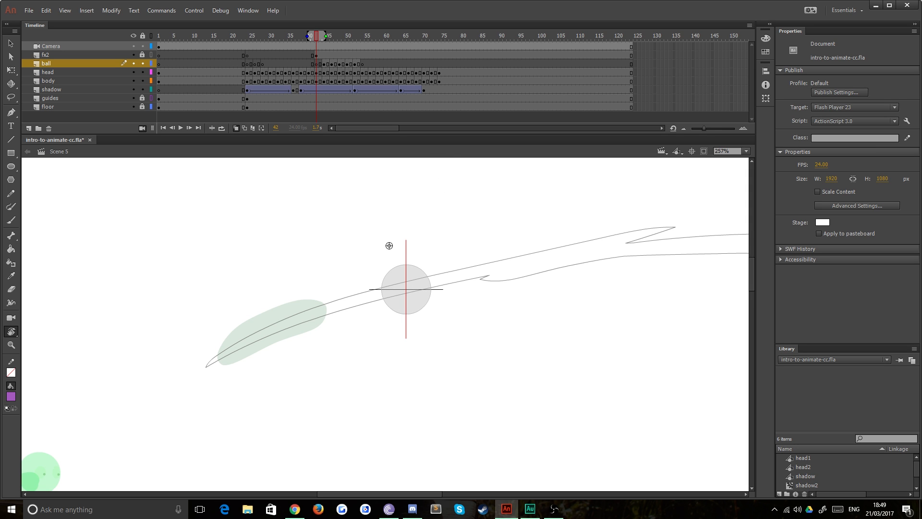
{"action": "left_click_drag", "start_coordinate": [330, 340], "coordinate": [348, 313]}
{"action": "key", "text": "b"}
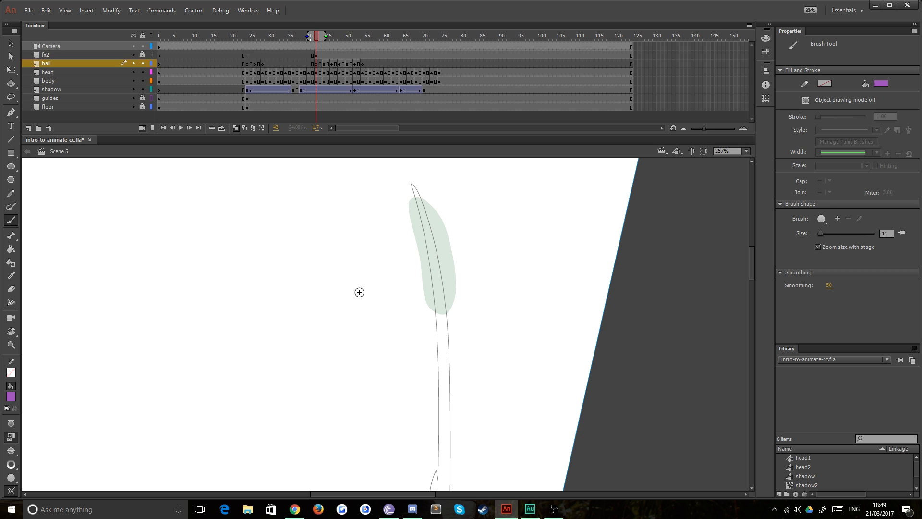
{"action": "left_click_drag", "start_coordinate": [432, 337], "coordinate": [420, 263]}
{"action": "mouse_move", "coordinate": [441, 221]}
{"action": "left_mouse_down"}
{"action": "mouse_move", "coordinate": [453, 304]}
{"action": "mouse_move", "coordinate": [450, 378]}
{"action": "mouse_move", "coordinate": [435, 376]}
{"action": "mouse_move", "coordinate": [421, 253]}
{"action": "mouse_move", "coordinate": [419, 221]}
{"action": "mouse_move", "coordinate": [442, 223]}
{"action": "left_mouse_up"}
{"action": "key", "text": "k"}
{"action": "left_click", "coordinate": [434, 280]}
{"action": "key", "text": "b"}
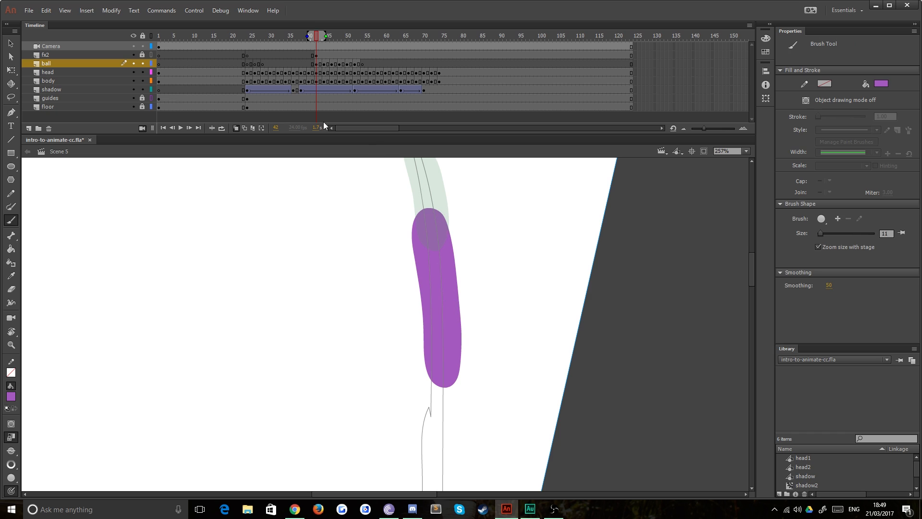
Step: Insert an empty keyframe at frame 40 of the ball layer, and move the fx2 guide arc's keyframe back to frame 24
{"action": "left_click", "coordinate": [308, 63]}
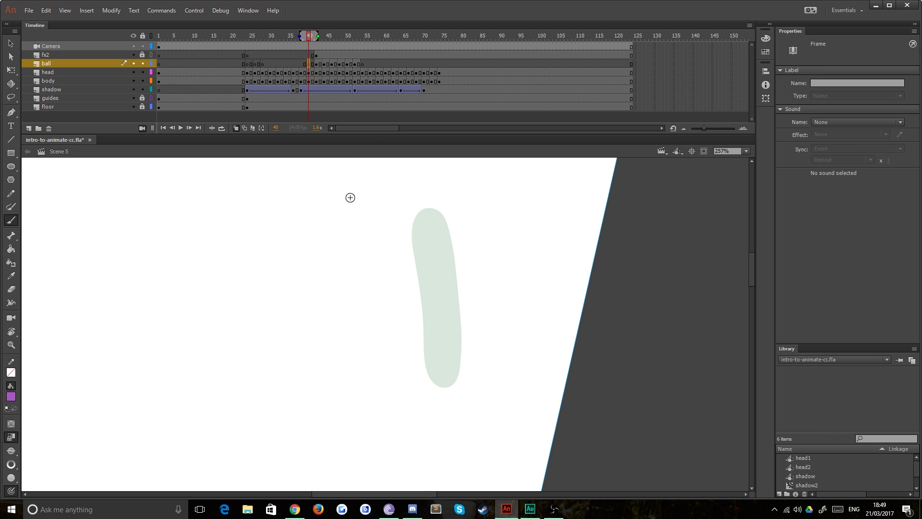
{"action": "left_click", "coordinate": [317, 56]}
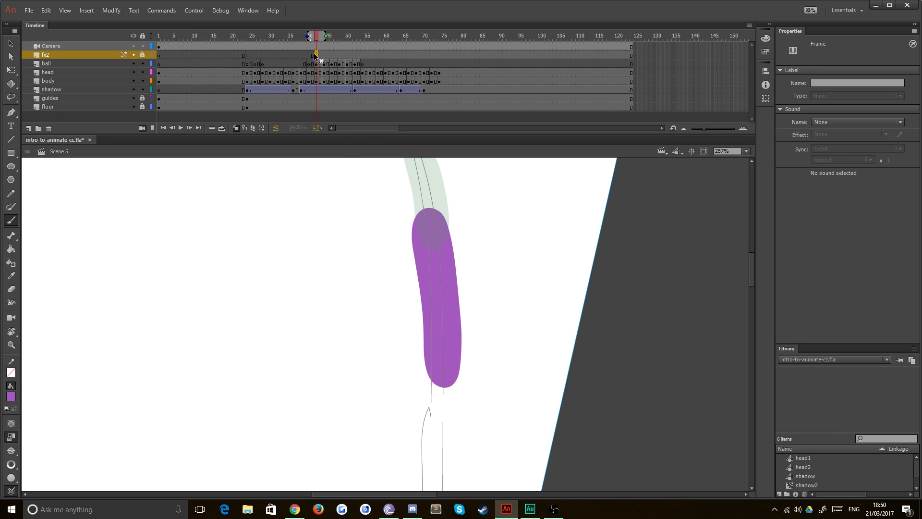
{"action": "left_click_drag", "start_coordinate": [316, 55], "coordinate": [250, 56]}
Step: Paint a purple-filled streak on frame 40 of the ball layer, continuing along the guide arc from the end of the frame 42 streak
{"action": "left_click", "coordinate": [309, 63]}
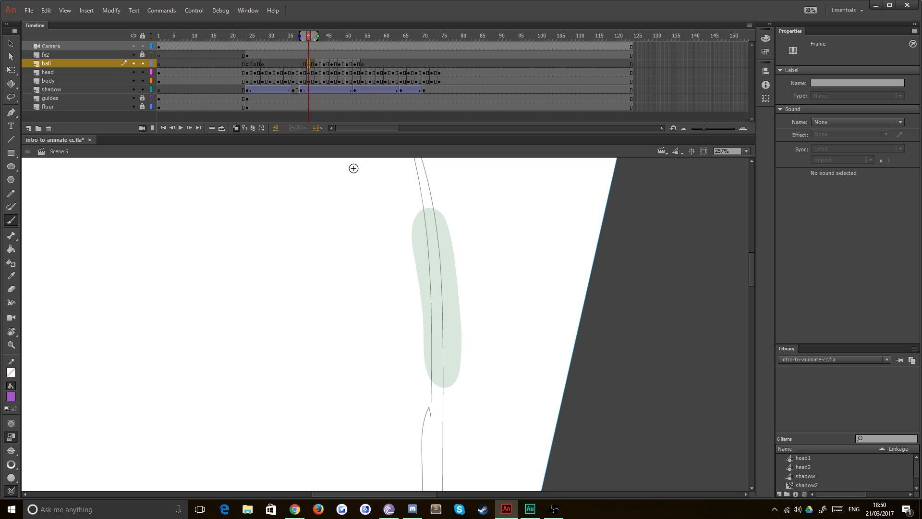
{"action": "left_click_drag", "start_coordinate": [384, 359], "coordinate": [402, 231]}
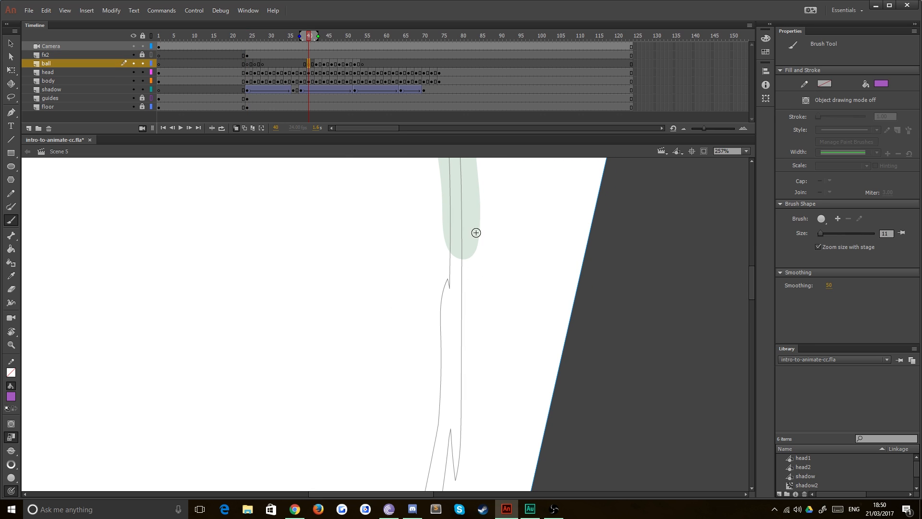
{"action": "mouse_move", "coordinate": [475, 233]}
{"action": "left_mouse_down"}
{"action": "mouse_move", "coordinate": [466, 416]}
{"action": "mouse_move", "coordinate": [449, 437]}
{"action": "mouse_move", "coordinate": [441, 406]}
{"action": "mouse_move", "coordinate": [468, 236]}
{"action": "left_mouse_up"}
{"action": "left_click_drag", "start_coordinate": [462, 288], "coordinate": [463, 311]}
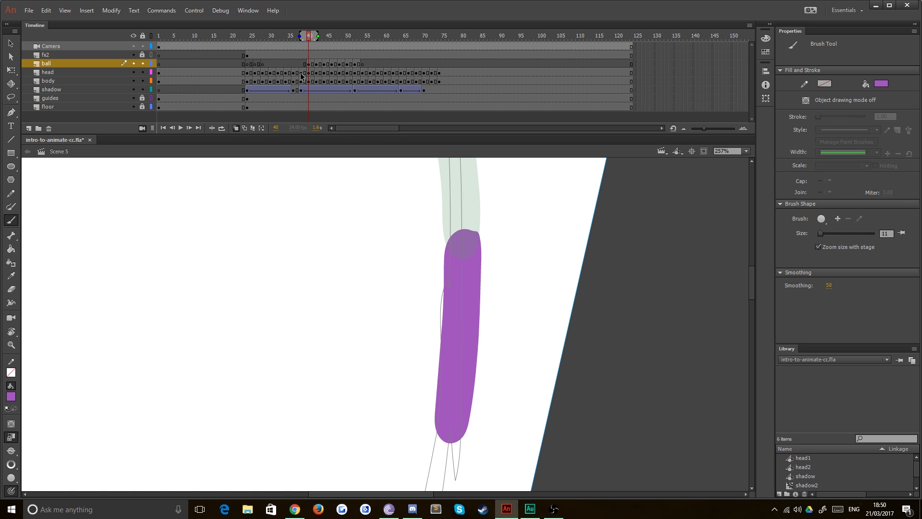
Step: Insert an empty keyframe at frame 38 of the ball layer, and paint a purple-filled streak further along the guide arc
{"action": "left_click", "coordinate": [300, 64]}
{"action": "key", "text": "F7"}
{"action": "key", "text": "space"}
{"action": "mouse_move", "coordinate": [390, 394]}
{"action": "left_mouse_down"}
{"action": "mouse_move", "coordinate": [424, 257]}
{"action": "mouse_move", "coordinate": [370, 279]}
{"action": "mouse_move", "coordinate": [370, 308]}
{"action": "mouse_move", "coordinate": [422, 251]}
{"action": "left_mouse_up"}
{"action": "key", "text": "shift+h"}
{"action": "left_click", "coordinate": [457, 313]}
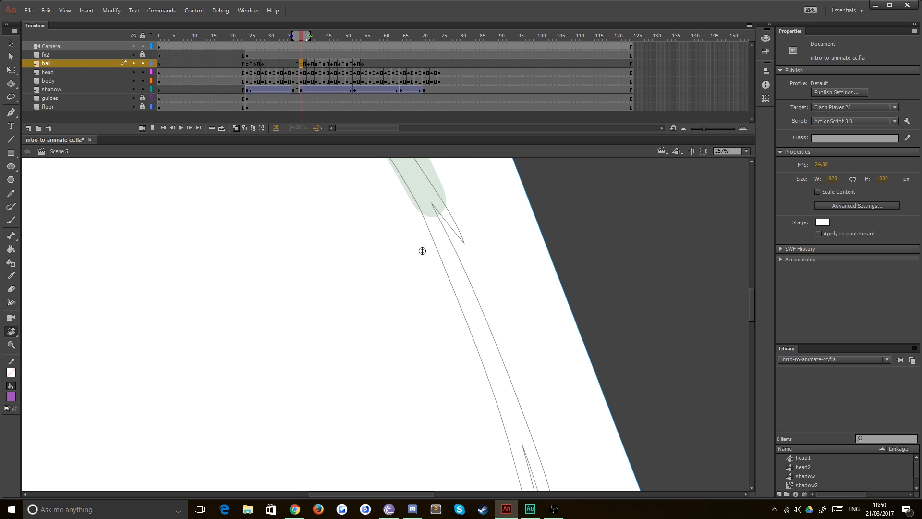
{"action": "key", "text": "b"}
{"action": "mouse_move", "coordinate": [436, 186]}
{"action": "left_mouse_down"}
{"action": "mouse_move", "coordinate": [493, 293]}
{"action": "mouse_move", "coordinate": [507, 337]}
{"action": "mouse_move", "coordinate": [504, 370]}
{"action": "mouse_move", "coordinate": [483, 359]}
{"action": "mouse_move", "coordinate": [415, 227]}
{"action": "mouse_move", "coordinate": [414, 196]}
{"action": "mouse_move", "coordinate": [435, 184]}
{"action": "left_mouse_up"}
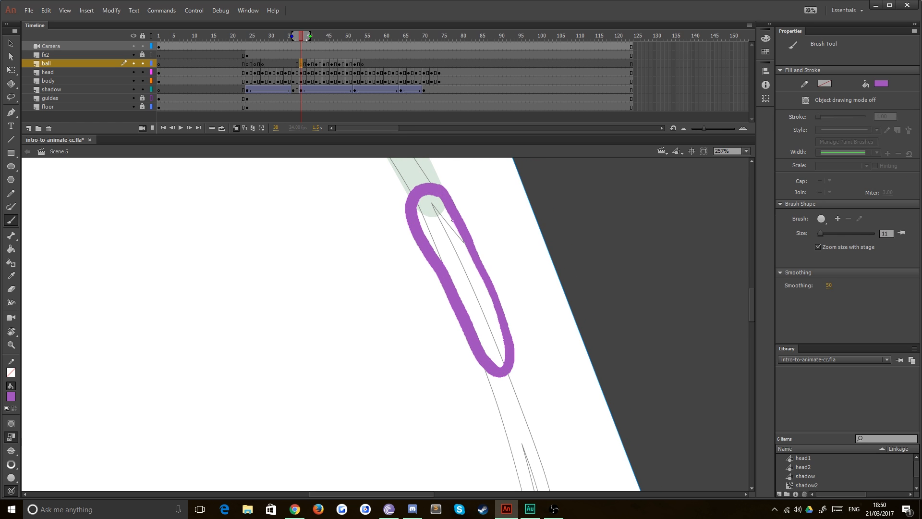
{"action": "key", "text": "k"}
{"action": "left_click", "coordinate": [451, 265]}
Step: Narrow the frame 38 streak slightly with Free Transform, and rotate it to align with the guide arc
{"action": "key", "text": "v"}
{"action": "left_click", "coordinate": [462, 339]}
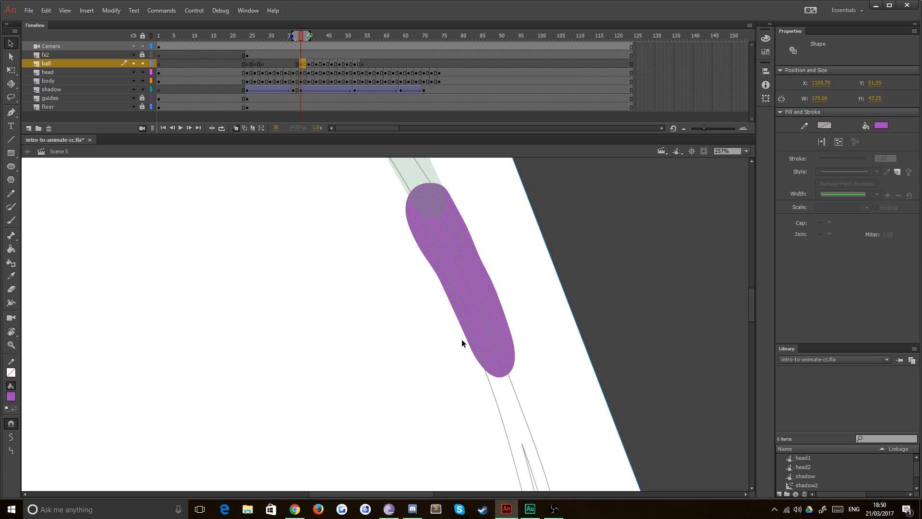
{"action": "key", "text": "q"}
{"action": "left_click_drag", "start_coordinate": [471, 401], "coordinate": [459, 400]}
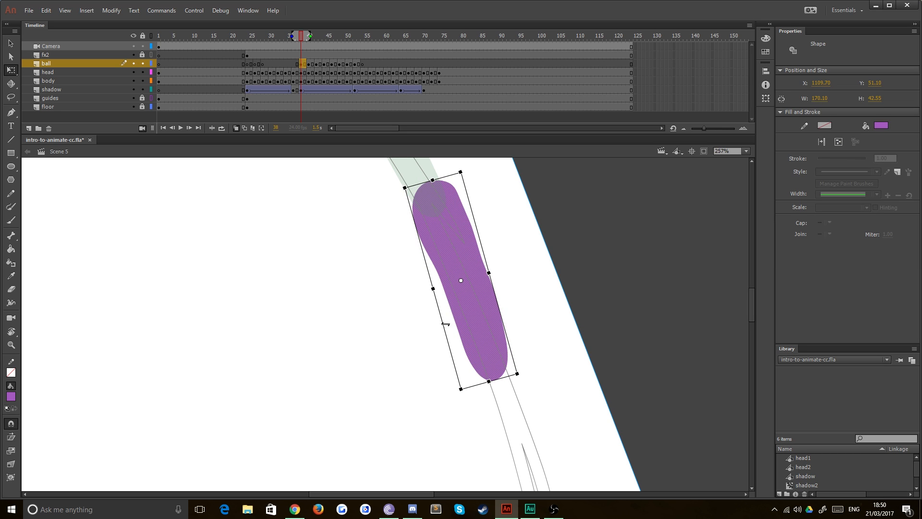
{"action": "left_click", "coordinate": [425, 324]}
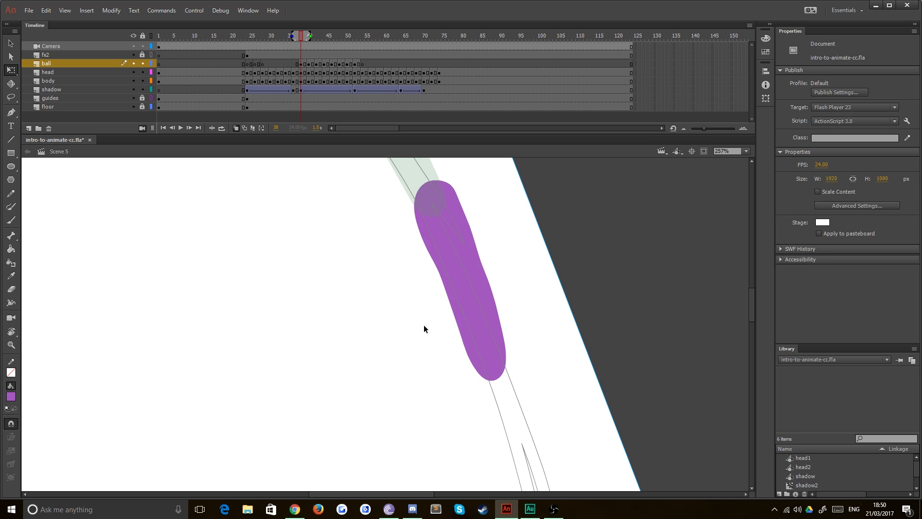
Step: Insert an empty keyframe at frame 36 of the ball layer, and paint a purple-filled streak just beyond the frame 38 streak on the guide arc
{"action": "left_click_drag", "start_coordinate": [443, 370], "coordinate": [439, 260]}
{"action": "left_click", "coordinate": [292, 63]}
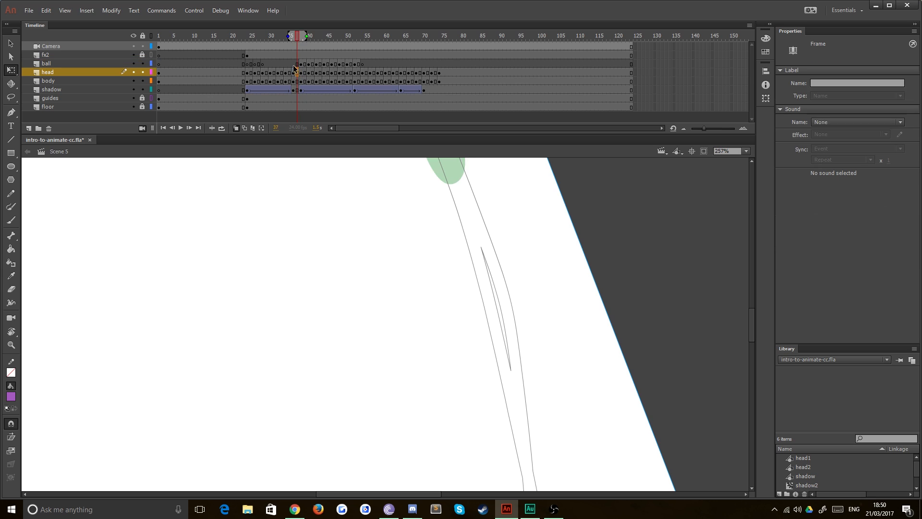
{"action": "key", "text": "b"}
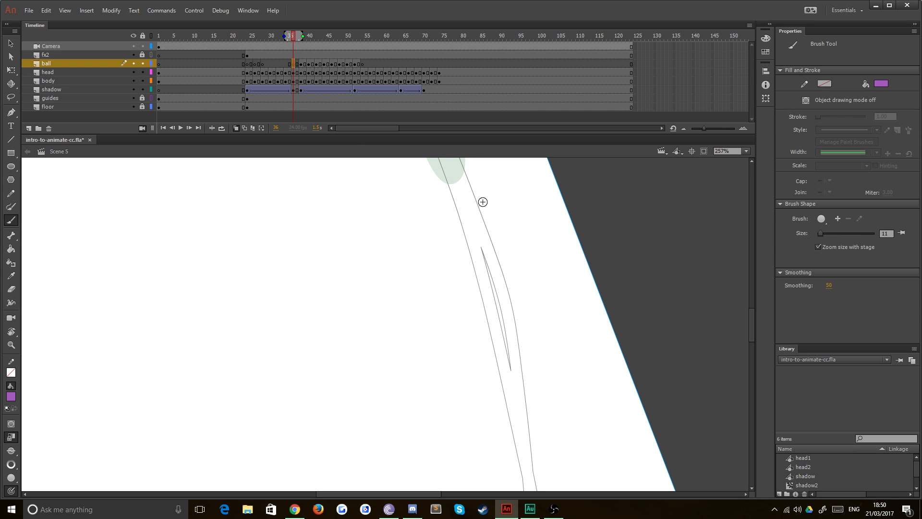
{"action": "mouse_move", "coordinate": [477, 188]}
{"action": "left_mouse_down"}
{"action": "mouse_move", "coordinate": [525, 326]}
{"action": "mouse_move", "coordinate": [519, 354]}
{"action": "mouse_move", "coordinate": [501, 340]}
{"action": "mouse_move", "coordinate": [455, 204]}
{"action": "mouse_move", "coordinate": [463, 187]}
{"action": "mouse_move", "coordinate": [490, 226]}
{"action": "mouse_move", "coordinate": [519, 338]}
{"action": "left_mouse_up"}
{"action": "key", "text": "k"}
{"action": "left_click", "coordinate": [493, 273]}
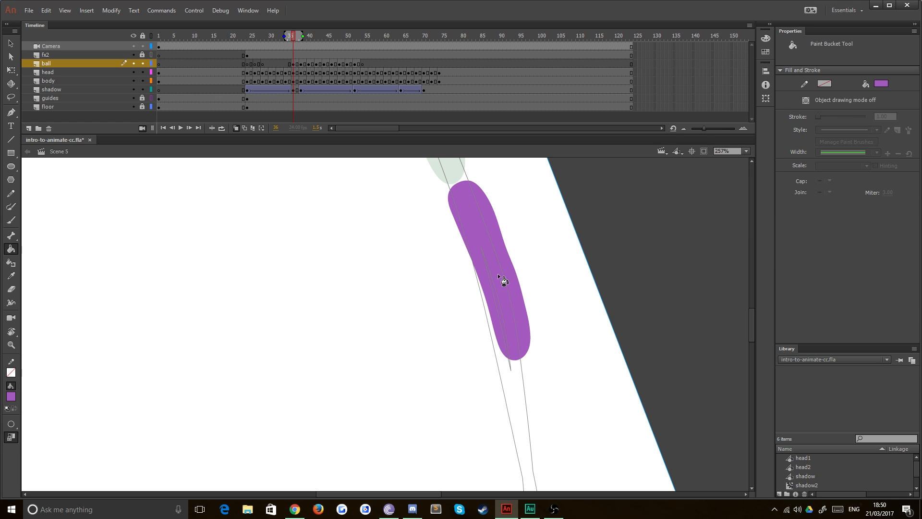
{"action": "key", "text": "v"}
Step: Insert an empty keyframe at frame 34 of the ball layer, and paint a purple-filled streak overlapping the end of the frame 36 streak
{"action": "left_click", "coordinate": [286, 64]}
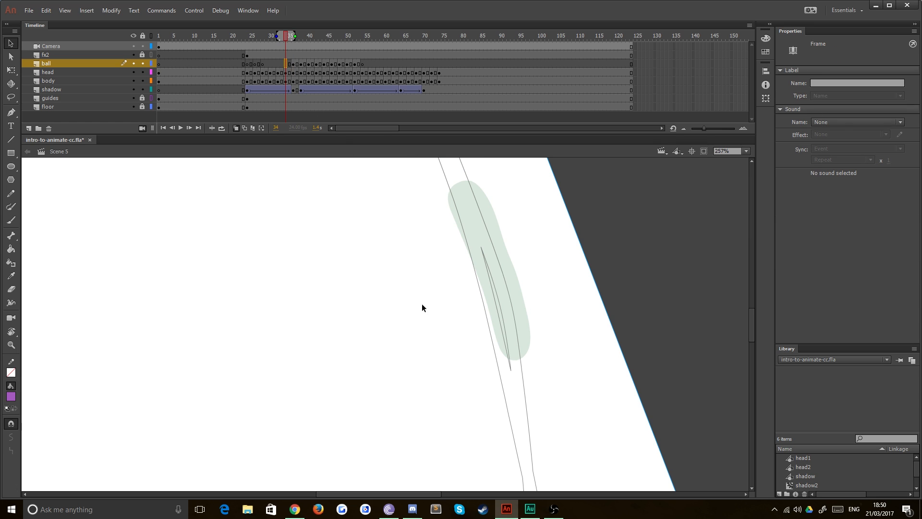
{"action": "left_click_drag", "start_coordinate": [490, 416], "coordinate": [477, 302]}
{"action": "key", "text": "b"}
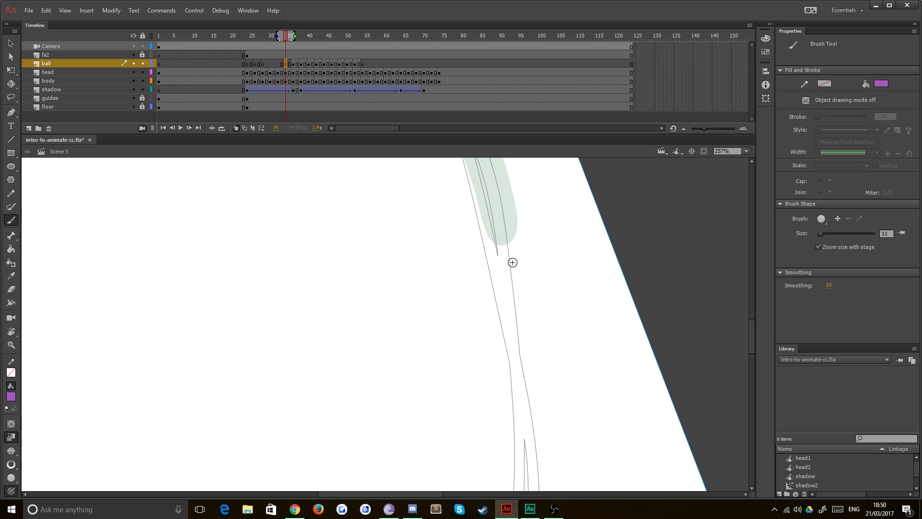
{"action": "mouse_move", "coordinate": [515, 248]}
{"action": "left_mouse_down"}
{"action": "mouse_move", "coordinate": [539, 373]}
{"action": "mouse_move", "coordinate": [526, 436]}
{"action": "mouse_move", "coordinate": [514, 418]}
{"action": "mouse_move", "coordinate": [490, 254]}
{"action": "mouse_move", "coordinate": [502, 242]}
{"action": "mouse_move", "coordinate": [517, 264]}
{"action": "mouse_move", "coordinate": [526, 336]}
{"action": "left_mouse_up"}
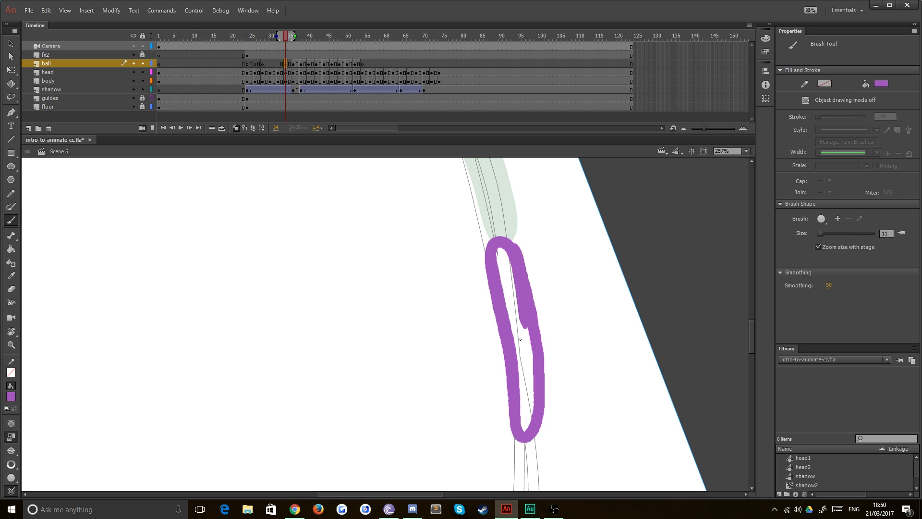
{"action": "key", "text": "k"}
{"action": "left_click", "coordinate": [522, 367]}
{"action": "key", "text": "v"}
Step: Play back the animation with the whole stage in view to check the ball's incoming flight and the kick
{"action": "key", "text": "ctrl+minus"}
{"action": "key", "text": "ctrl+minus"}
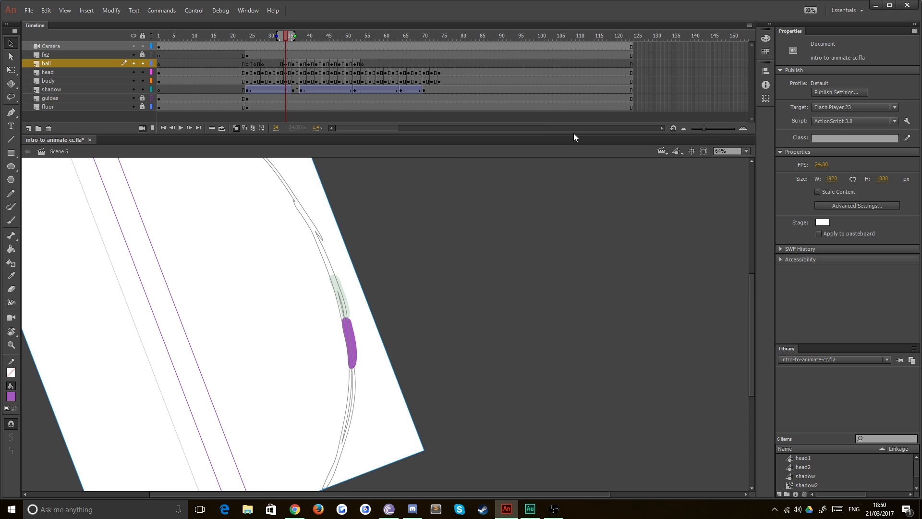
{"action": "left_click_drag", "start_coordinate": [271, 359], "coordinate": [394, 332]}
{"action": "key", "text": "shift+h"}
{"action": "left_click", "coordinate": [346, 289]}
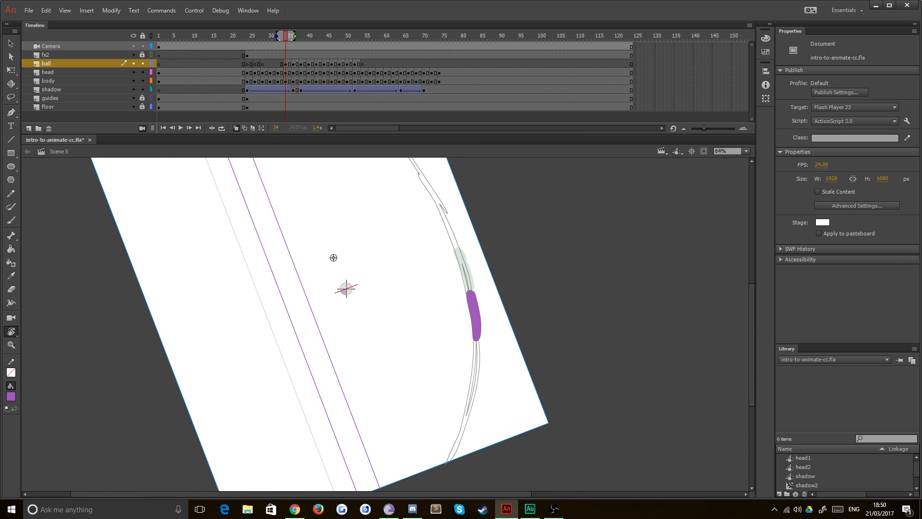
{"action": "left_click_drag", "start_coordinate": [336, 256], "coordinate": [298, 290]}
{"action": "key", "text": "ctrl+minus"}
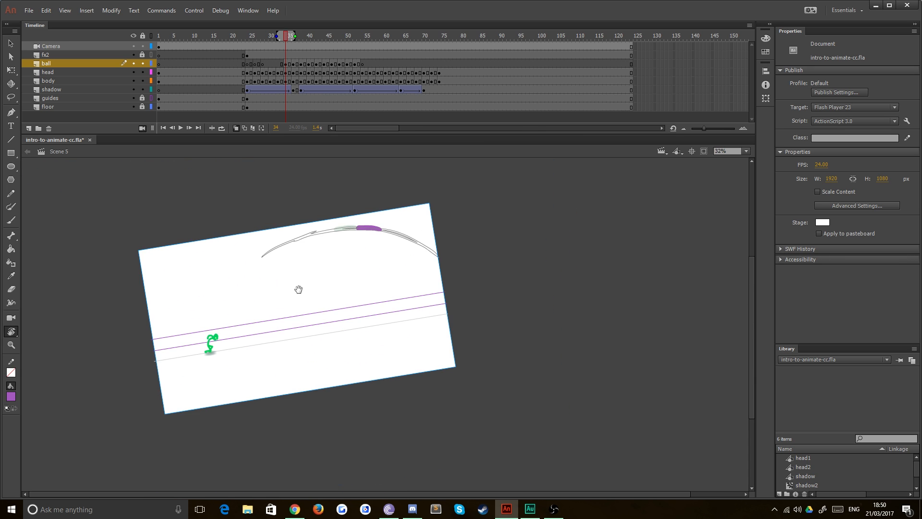
{"action": "scroll", "coordinate": [353, 253], "scroll_direction": "down", "scroll_amount": 1}
{"action": "left_click", "coordinate": [272, 61]}
{"action": "key", "text": "Return"}
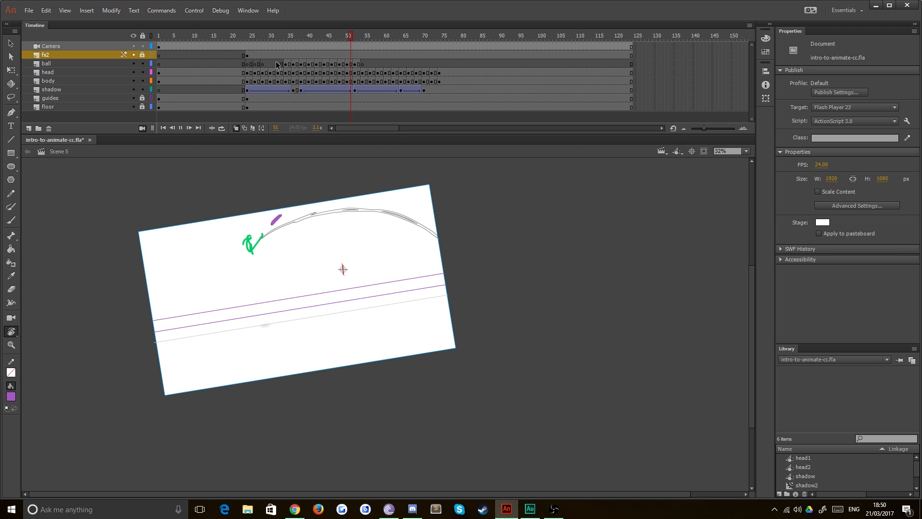
Step: Play back the animation and step through the ball layer's frames to check the streak sizes up to the kick
{"action": "key", "text": "Return"}
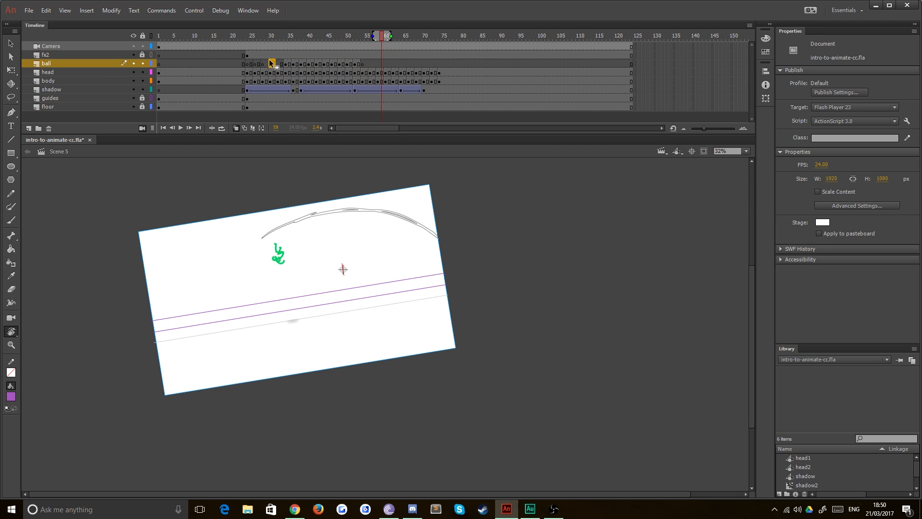
{"action": "left_click", "coordinate": [270, 63]}
{"action": "left_click", "coordinate": [317, 65]}
{"action": "left_click", "coordinate": [310, 65]}
{"action": "left_click", "coordinate": [302, 66]}
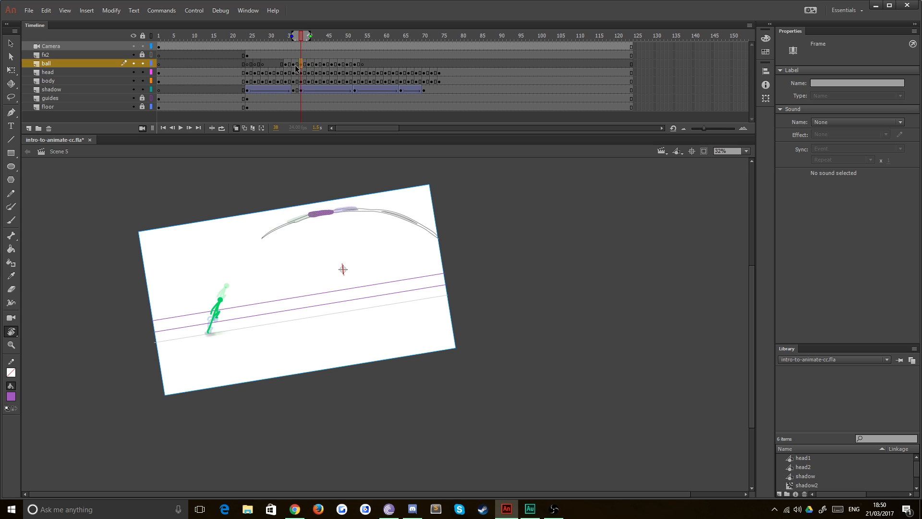
{"action": "left_click", "coordinate": [294, 66]}
{"action": "left_click", "coordinate": [287, 64]}
{"action": "left_click", "coordinate": [305, 64]}
{"action": "left_click", "coordinate": [317, 64]}
{"action": "left_click", "coordinate": [329, 63]}
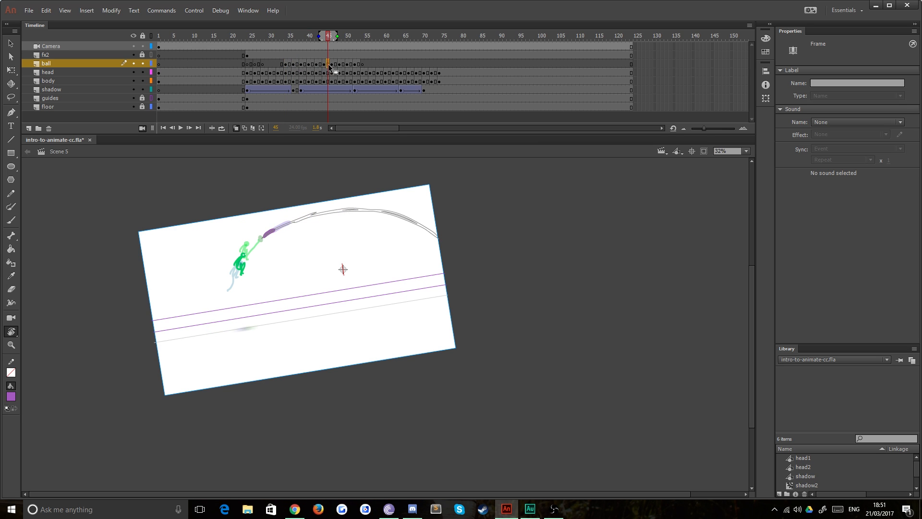
{"action": "left_click", "coordinate": [331, 64]}
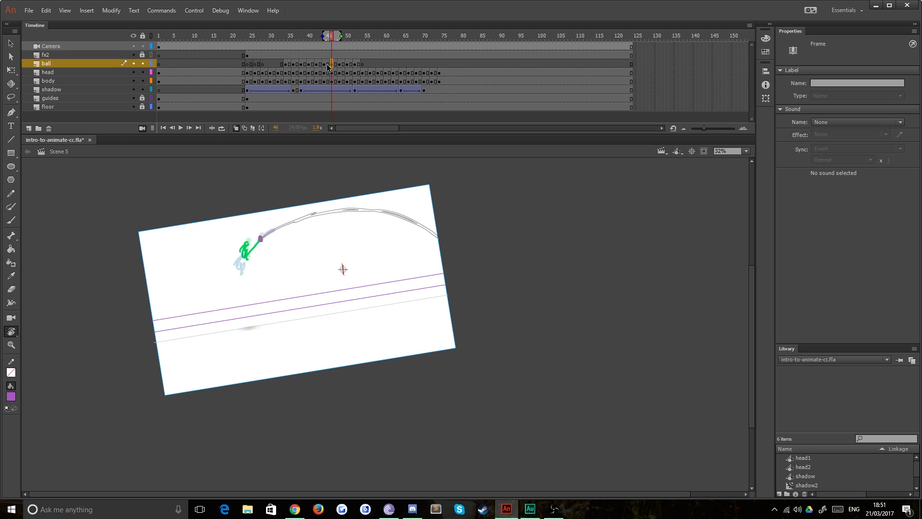
Step: Enlarge the ball at frame 46 with Free Transform, and nudge it back against the stick figure's foot
{"action": "key", "text": "ctrl+equal"}
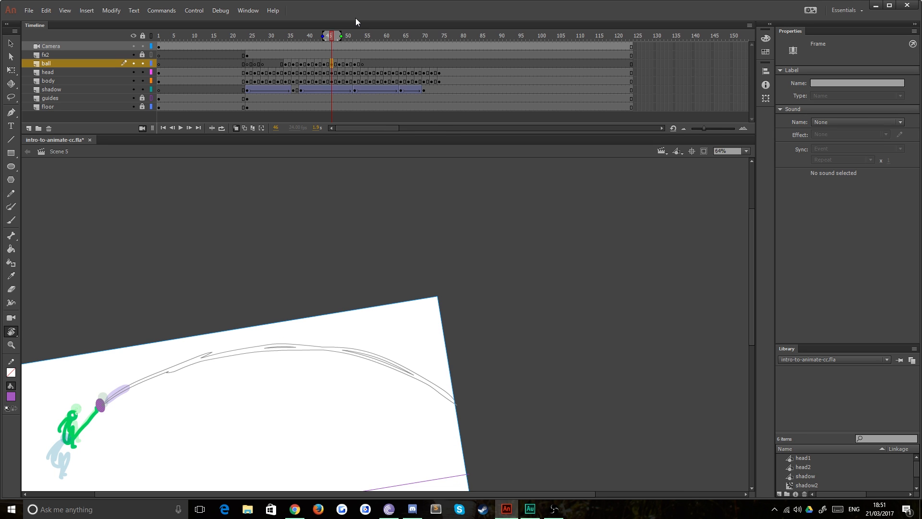
{"action": "key", "text": "ctrl+equal"}
{"action": "left_click_drag", "start_coordinate": [188, 400], "coordinate": [562, 247]}
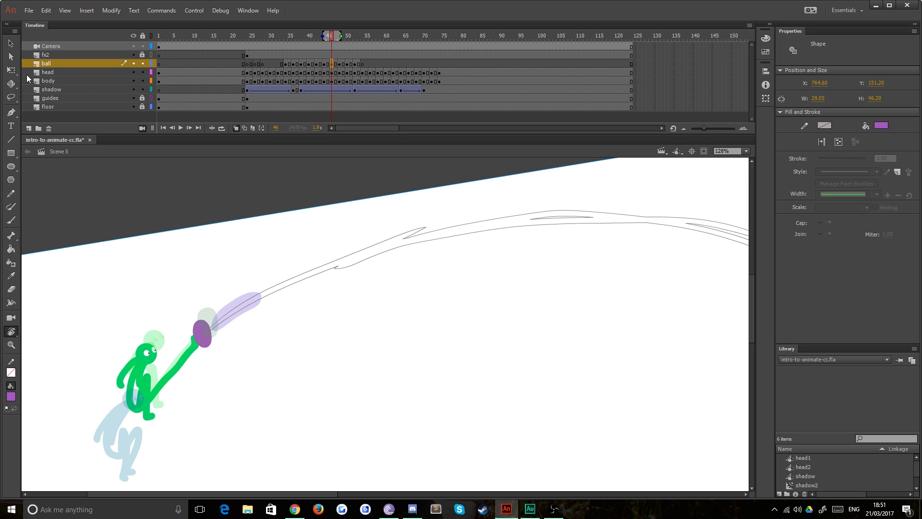
{"action": "key", "text": "q"}
{"action": "left_click_drag", "start_coordinate": [209, 318], "coordinate": [213, 311]}
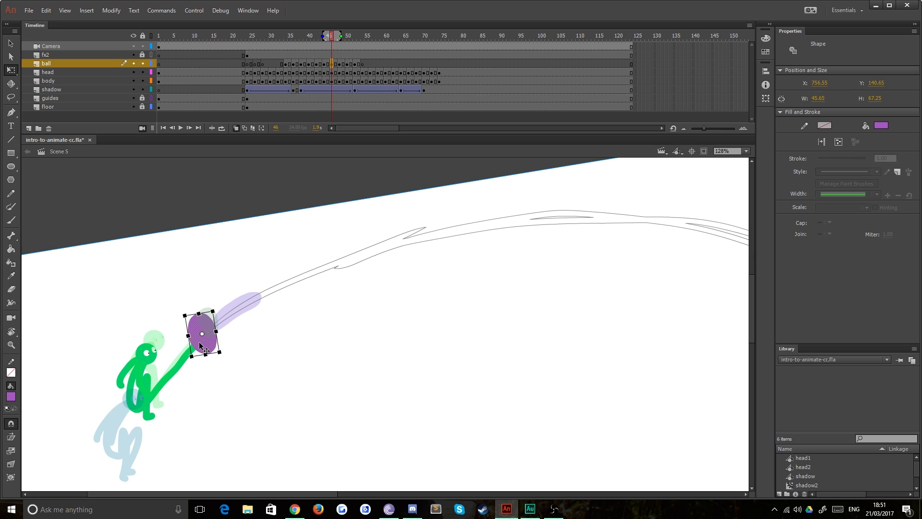
{"action": "left_click_drag", "start_coordinate": [200, 344], "coordinate": [205, 345]}
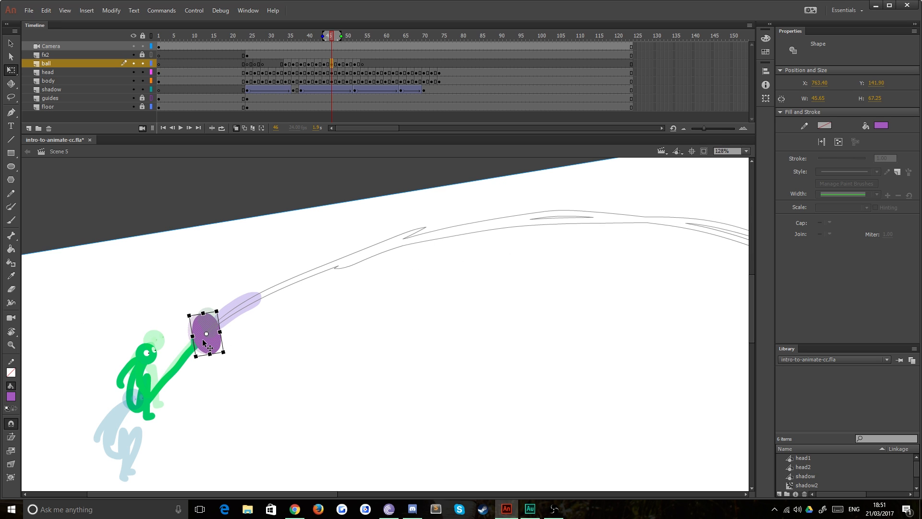
{"action": "left_click", "coordinate": [325, 64]}
{"action": "left_click", "coordinate": [334, 65]}
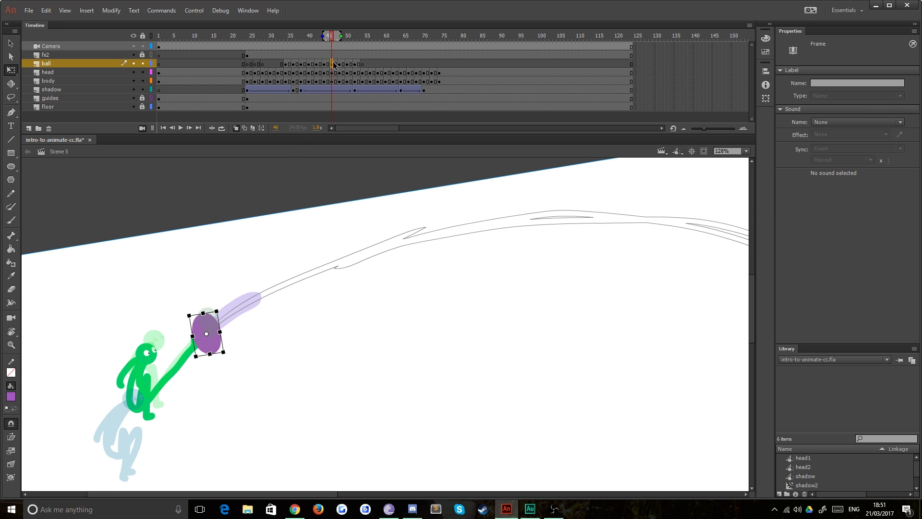
Step: Enlarge the ball at frame 48 and the kicked-away streaks at frames 51 and 53 with Free Transform
{"action": "left_click", "coordinate": [340, 64]}
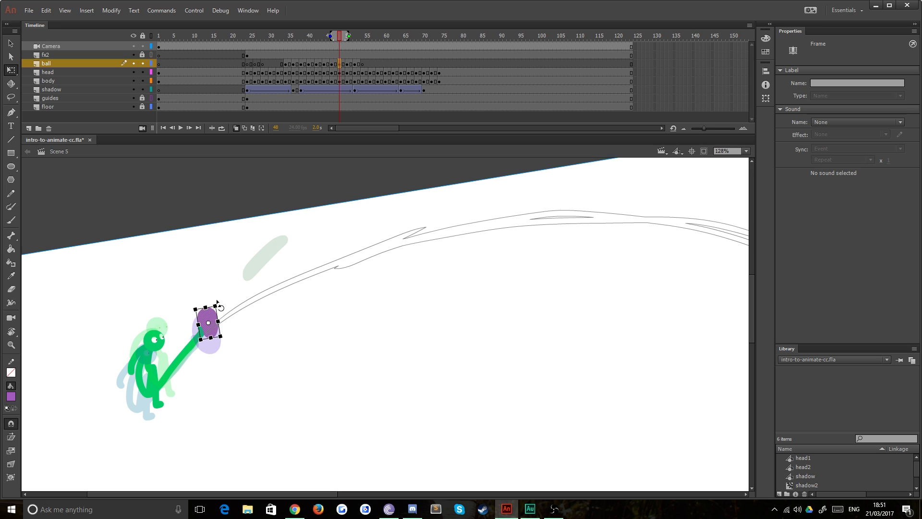
{"action": "mouse_move", "coordinate": [215, 306]}
{"action": "left_mouse_down"}
{"action": "mouse_move", "coordinate": [220, 298]}
{"action": "mouse_move", "coordinate": [219, 312]}
{"action": "left_mouse_up"}
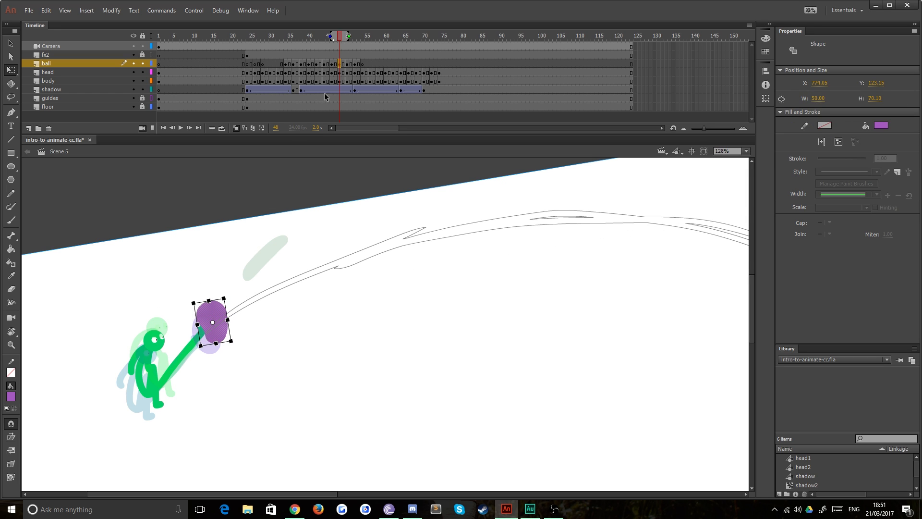
{"action": "left_click", "coordinate": [351, 64]}
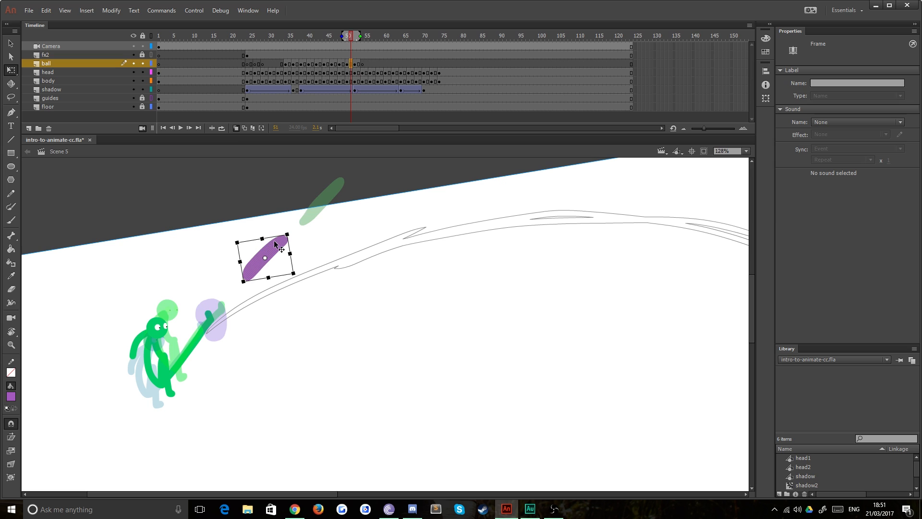
{"action": "left_click_drag", "start_coordinate": [283, 234], "coordinate": [292, 227]}
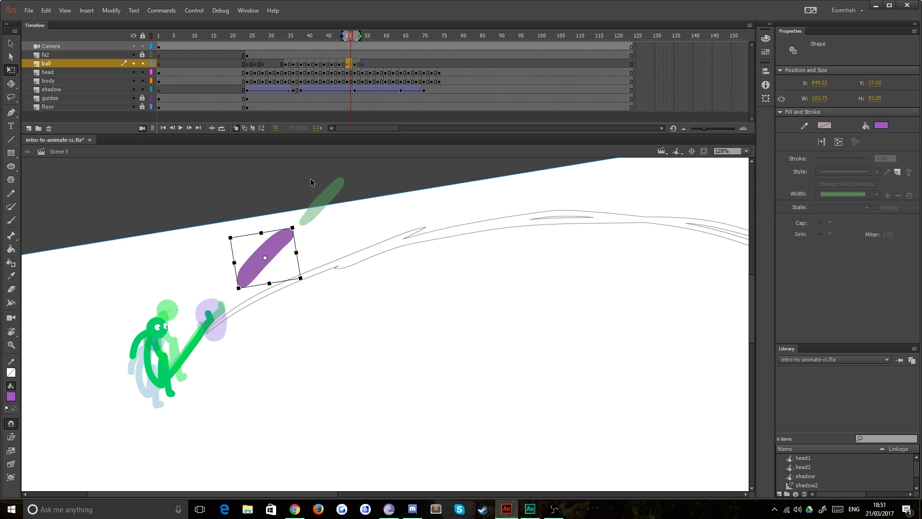
{"action": "left_click", "coordinate": [358, 63]}
{"action": "left_click_drag", "start_coordinate": [344, 177], "coordinate": [351, 170]}
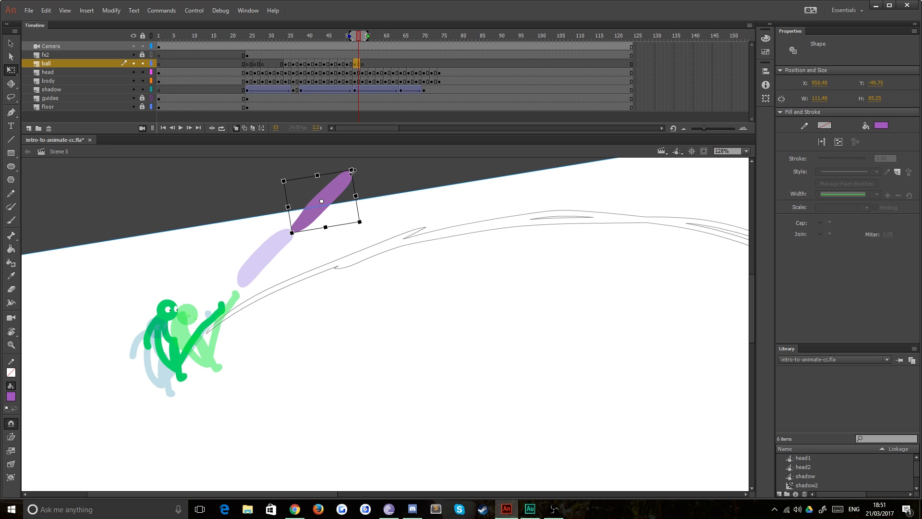
Step: Play back the resized kick, and compare the incoming streaks between frames 35 and 38
{"action": "key", "text": "Return"}
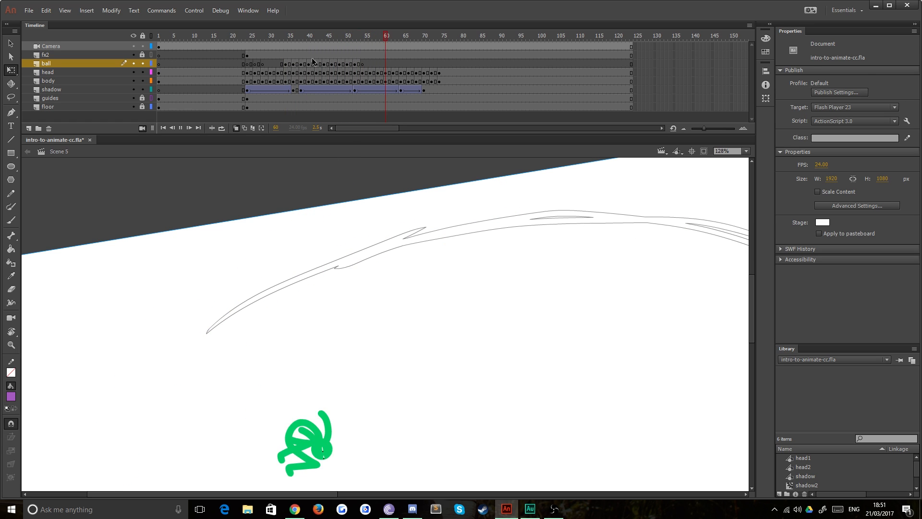
{"action": "left_click", "coordinate": [294, 65]}
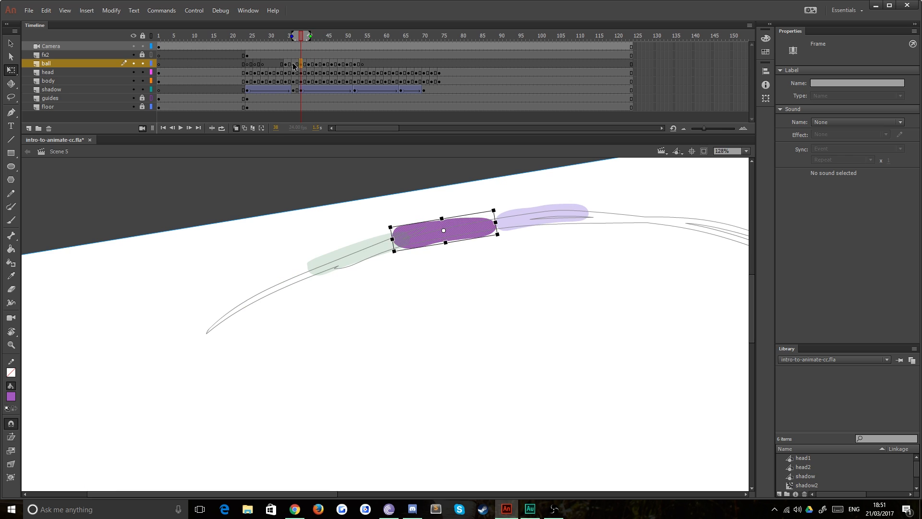
{"action": "left_click", "coordinate": [288, 65]}
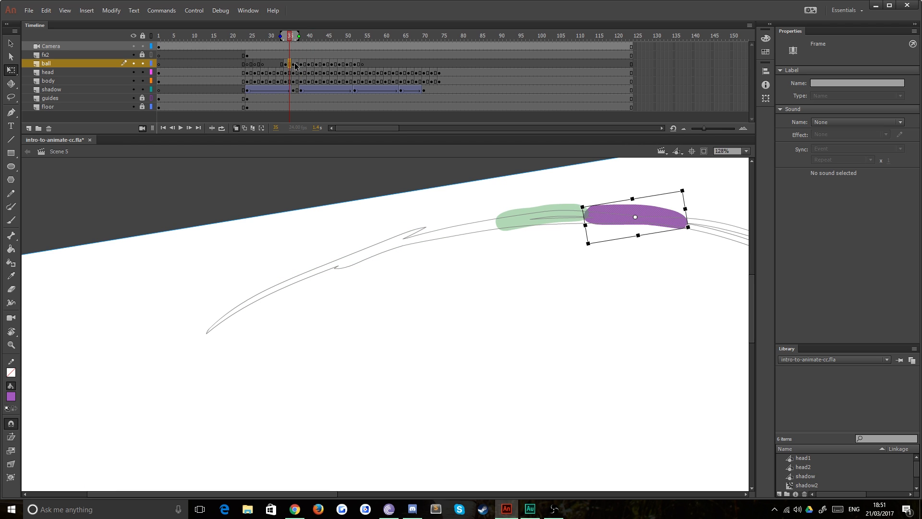
{"action": "left_click", "coordinate": [294, 64]}
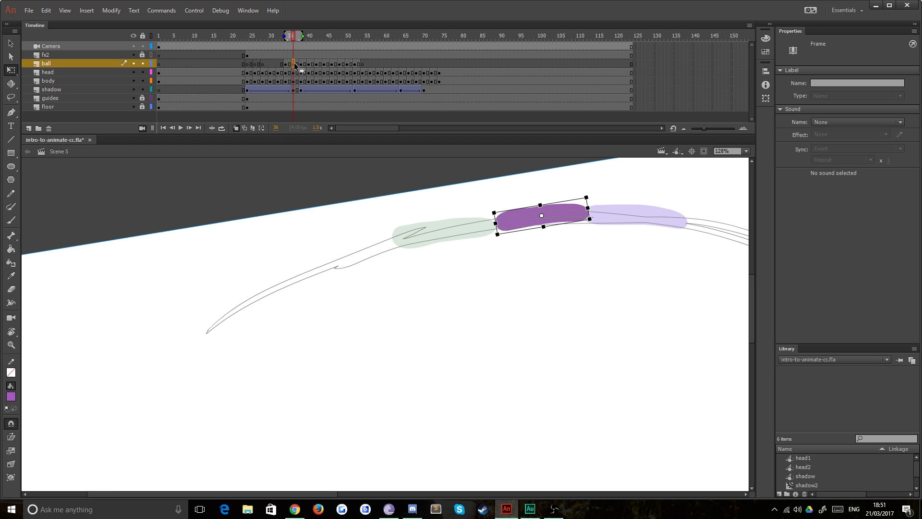
{"action": "key", "text": "Return"}
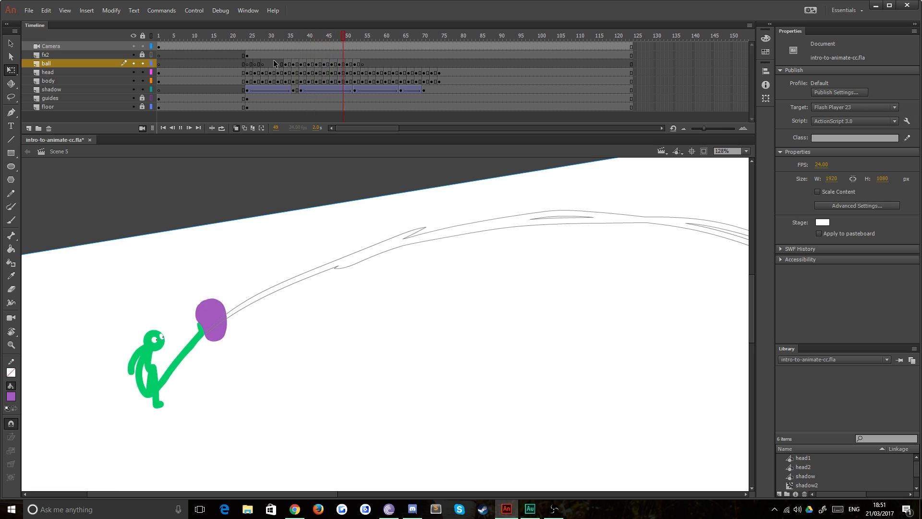
{"action": "left_click", "coordinate": [278, 62]}
{"action": "left_click", "coordinate": [297, 64]}
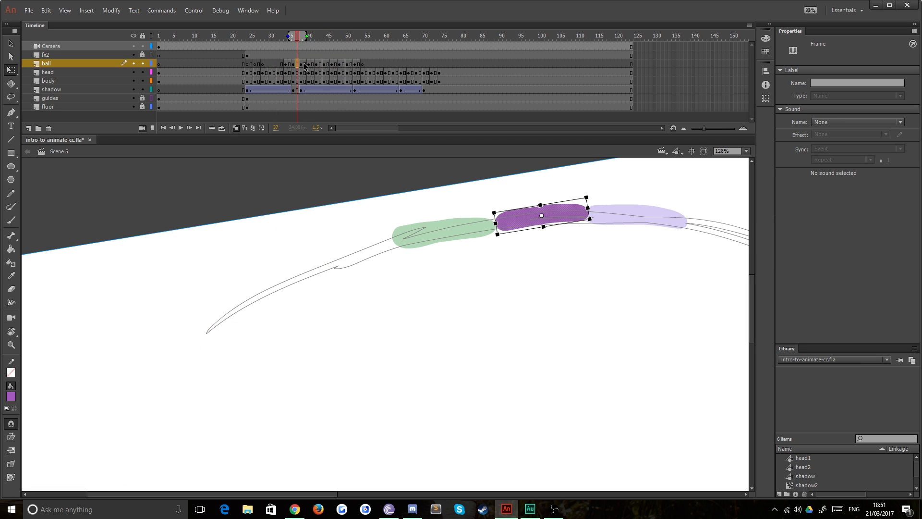
Step: Delete the frame 38 streak, and repaint it purple-filled to overlap the neighbouring streaks along the guide arc
{"action": "left_click", "coordinate": [305, 64]}
{"action": "key", "text": "Delete"}
{"action": "key", "text": "shift+h"}
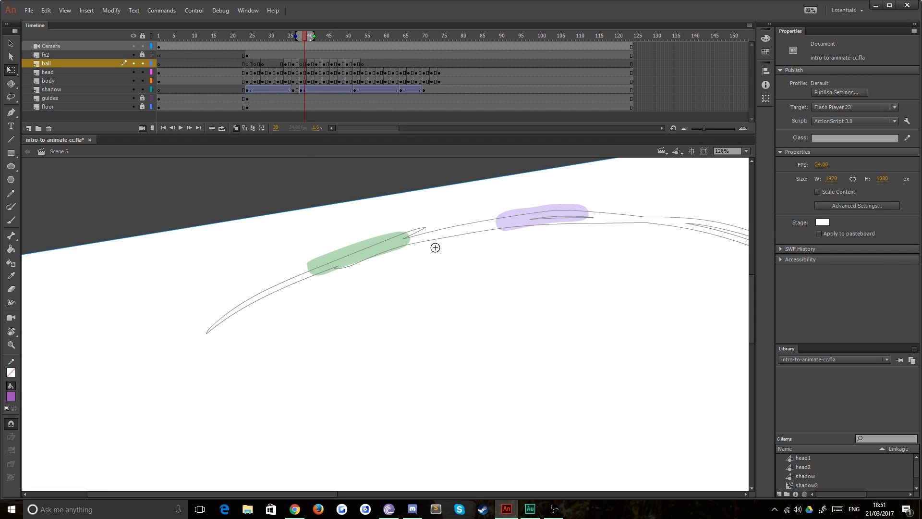
{"action": "left_click", "coordinate": [449, 234]}
{"action": "mouse_move", "coordinate": [404, 280]}
{"action": "left_mouse_down"}
{"action": "mouse_move", "coordinate": [359, 199]}
{"action": "mouse_move", "coordinate": [402, 167]}
{"action": "mouse_move", "coordinate": [398, 249]}
{"action": "mouse_move", "coordinate": [471, 253]}
{"action": "mouse_move", "coordinate": [476, 339]}
{"action": "mouse_move", "coordinate": [467, 337]}
{"action": "mouse_move", "coordinate": [454, 237]}
{"action": "mouse_move", "coordinate": [462, 232]}
{"action": "mouse_move", "coordinate": [473, 295]}
{"action": "left_mouse_up"}
{"action": "key", "text": "b"}
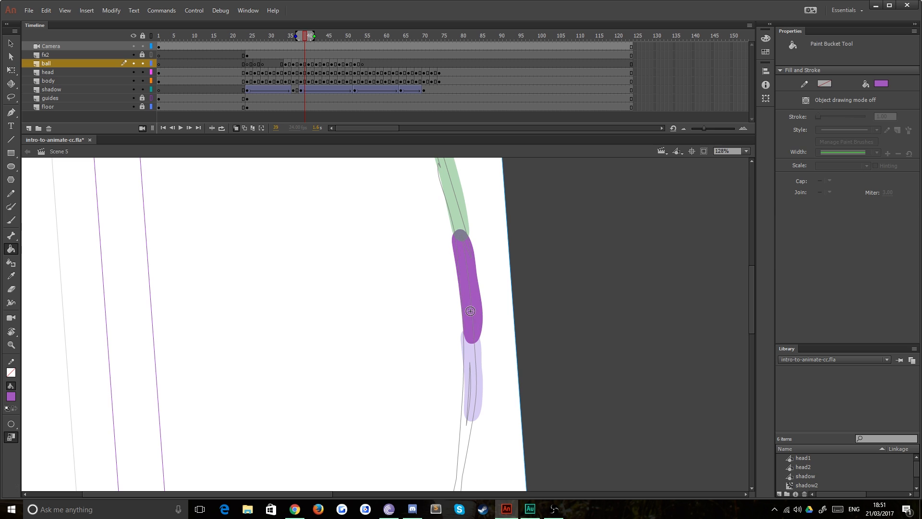
Step: Insert an empty keyframe at frame 32 of the ball layer, and paint a purple-filled streak beyond the frame 34 streak on the guide arc
{"action": "left_click", "coordinate": [279, 64]}
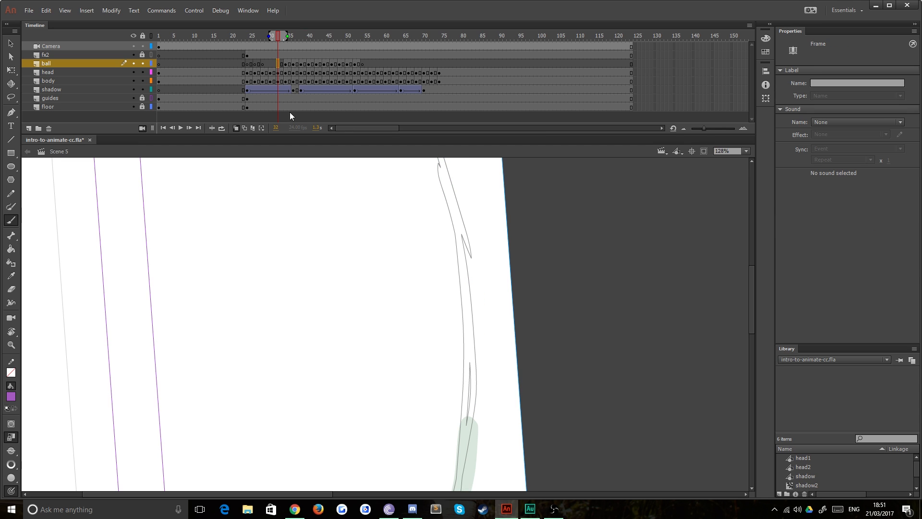
{"action": "key", "text": "space"}
{"action": "left_click_drag", "start_coordinate": [360, 352], "coordinate": [395, 202]}
{"action": "mouse_move", "coordinate": [419, 434]}
{"action": "left_mouse_down"}
{"action": "mouse_move", "coordinate": [451, 325]}
{"action": "mouse_move", "coordinate": [466, 314]}
{"action": "left_mouse_up"}
{"action": "mouse_move", "coordinate": [539, 239]}
{"action": "left_mouse_down"}
{"action": "mouse_move", "coordinate": [526, 298]}
{"action": "mouse_move", "coordinate": [495, 340]}
{"action": "mouse_move", "coordinate": [533, 246]}
{"action": "left_mouse_up"}
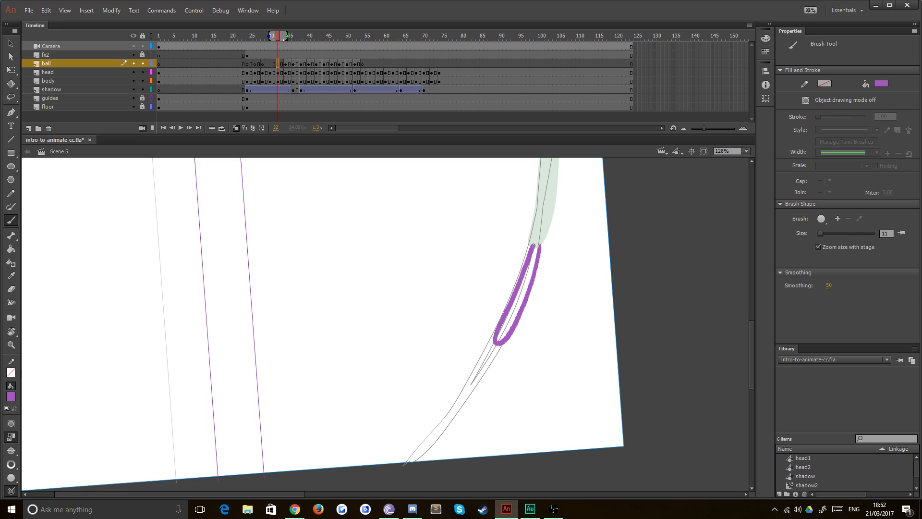
{"action": "key", "text": "k"}
{"action": "left_click", "coordinate": [516, 307]}
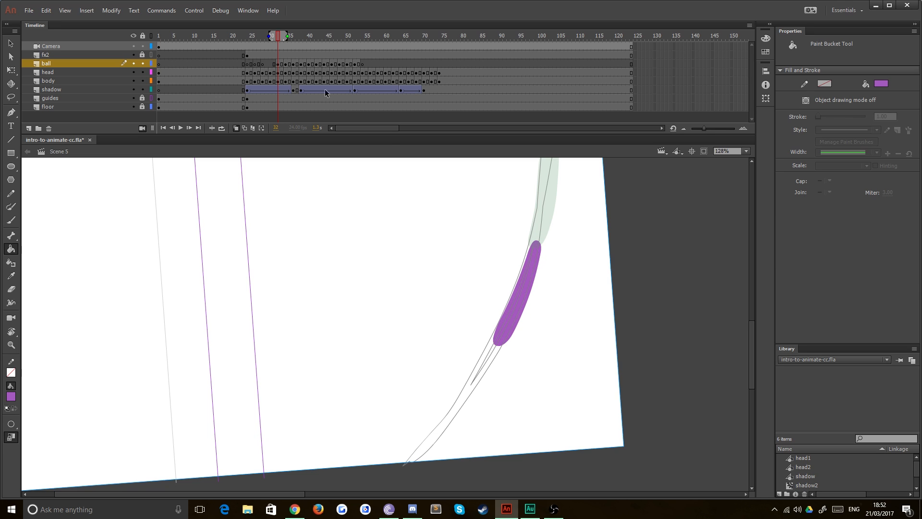
Step: Insert an empty keyframe at frame 30 of the ball layer, and paint a purple-filled streak just beyond the frame 32 streak
{"action": "left_click", "coordinate": [270, 64]}
{"action": "scroll", "coordinate": [471, 292], "scroll_direction": "down", "scroll_amount": 3}
{"action": "scroll", "coordinate": [471, 293], "scroll_direction": "left", "scroll_amount": 2}
{"action": "key", "text": "b"}
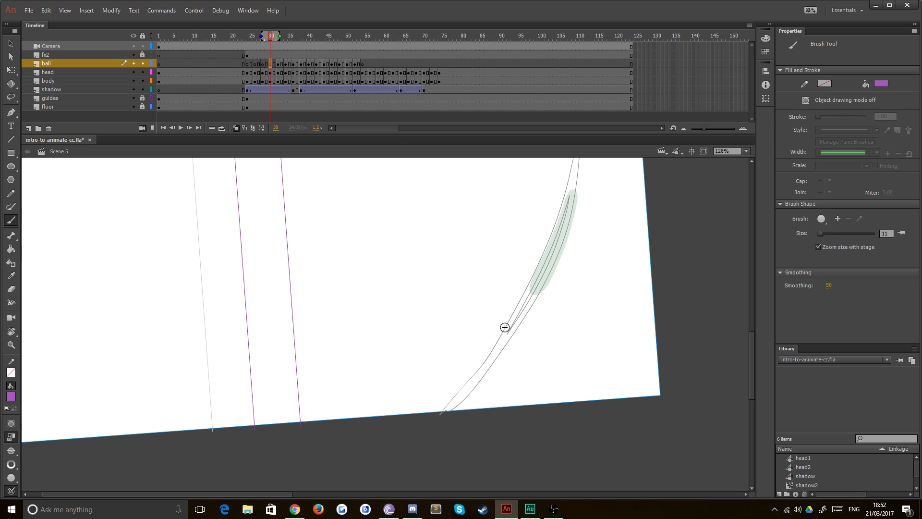
{"action": "mouse_move", "coordinate": [523, 302]}
{"action": "left_mouse_down"}
{"action": "mouse_move", "coordinate": [473, 379]}
{"action": "mouse_move", "coordinate": [497, 360]}
{"action": "mouse_move", "coordinate": [528, 307]}
{"action": "left_mouse_up"}
{"action": "key", "text": "k"}
{"action": "left_click", "coordinate": [503, 343]}
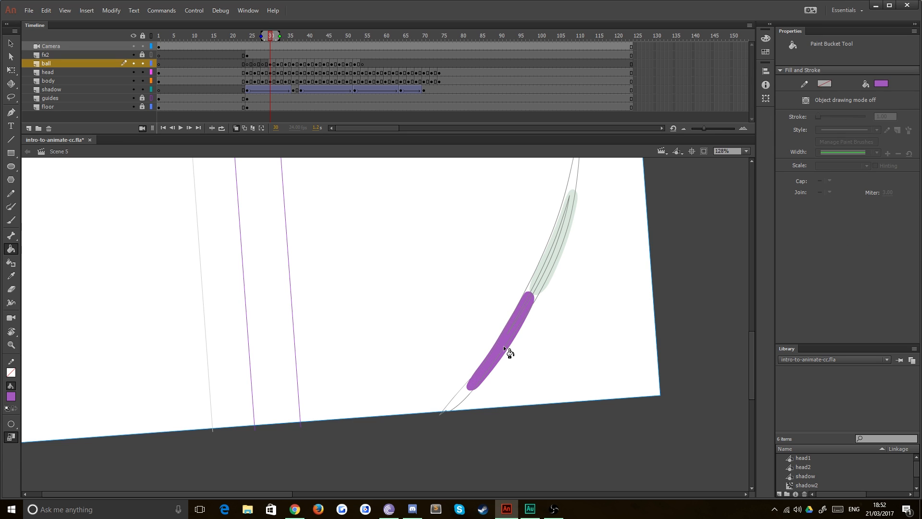
Step: Insert an empty keyframe at frame 28 of the ball layer, and paint a small purple blob where the guide arc meets the stage edge
{"action": "left_click", "coordinate": [262, 64]}
{"action": "key", "text": "b"}
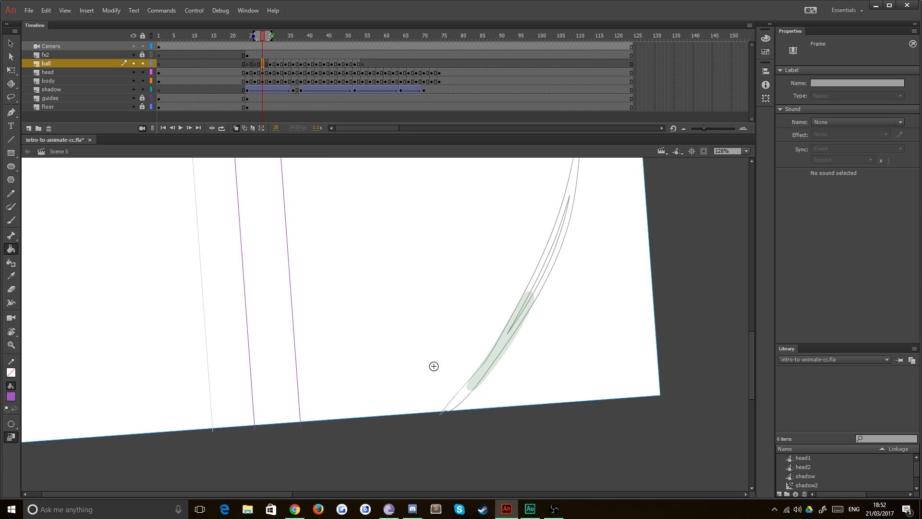
{"action": "left_click_drag", "start_coordinate": [443, 418], "coordinate": [444, 415]}
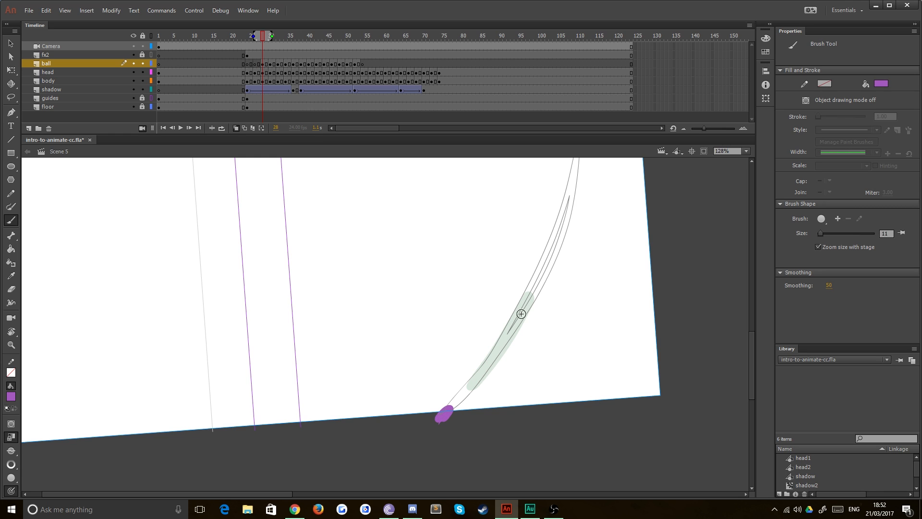
Step: Reset the stage to its unrotated view, and play back the ball's complete flight and kick
{"action": "left_click", "coordinate": [745, 152]}
{"action": "left_click", "coordinate": [744, 173]}
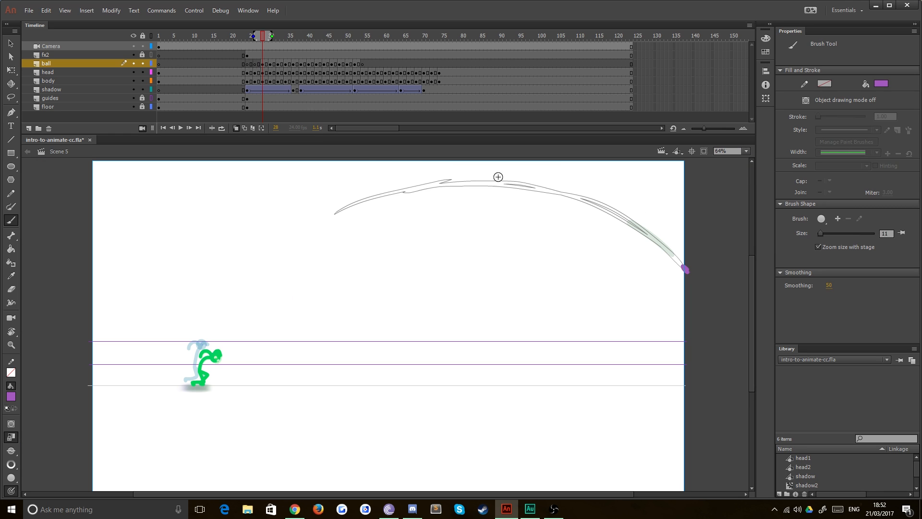
{"action": "left_click", "coordinate": [221, 74]}
{"action": "key", "text": "Return"}
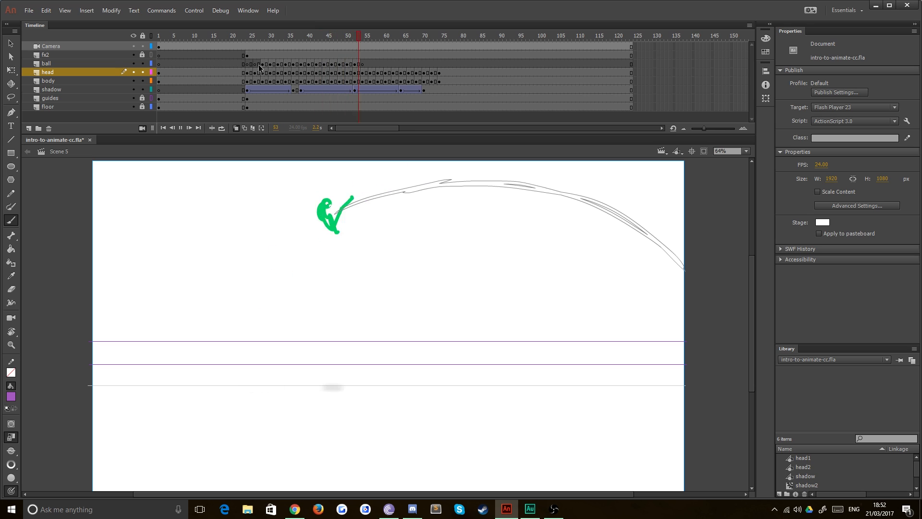
Step: Unlock the fx2 layer, turn off its outline display, delete the guide arc at frame 24, and play back the animation without it
{"action": "left_click", "coordinate": [247, 55]}
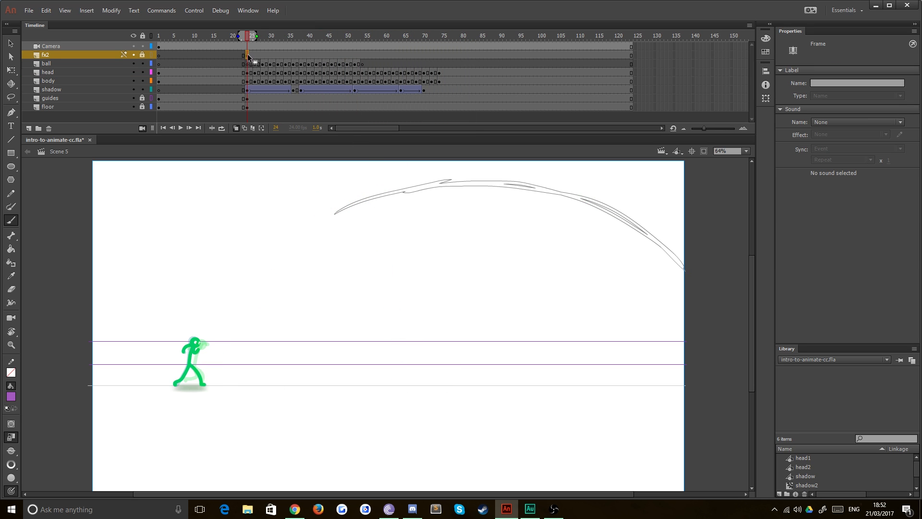
{"action": "left_click", "coordinate": [143, 54]}
{"action": "left_click", "coordinate": [150, 55]}
{"action": "left_click", "coordinate": [248, 55]}
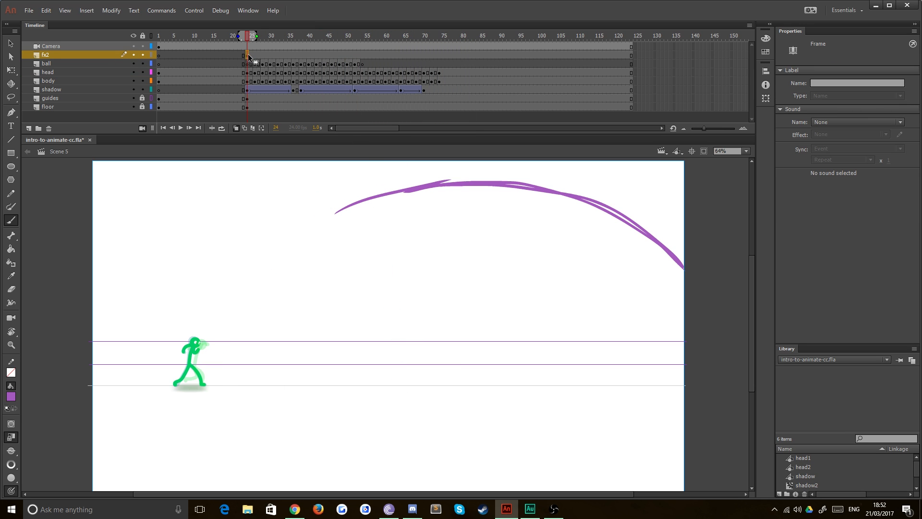
{"action": "key", "text": "Delete"}
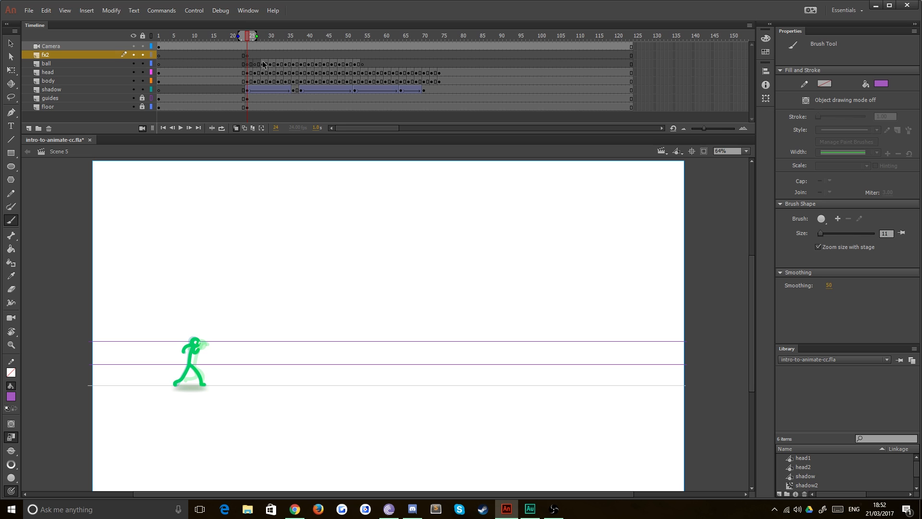
{"action": "left_click", "coordinate": [263, 64]}
{"action": "key", "text": "Return"}
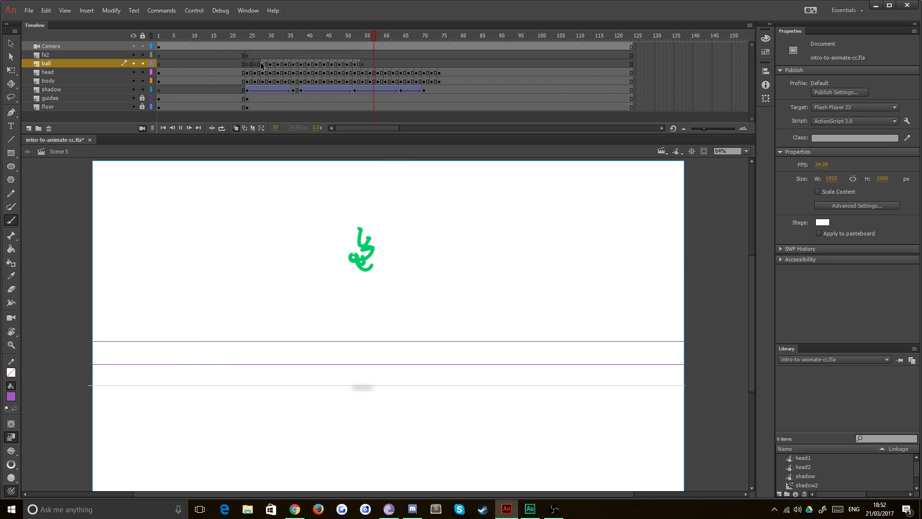
Step: Fill the fx2 layer with empty keyframes on every second frame from 24 to about 54, and delete the Camera layer
{"action": "left_click", "coordinate": [255, 56]}
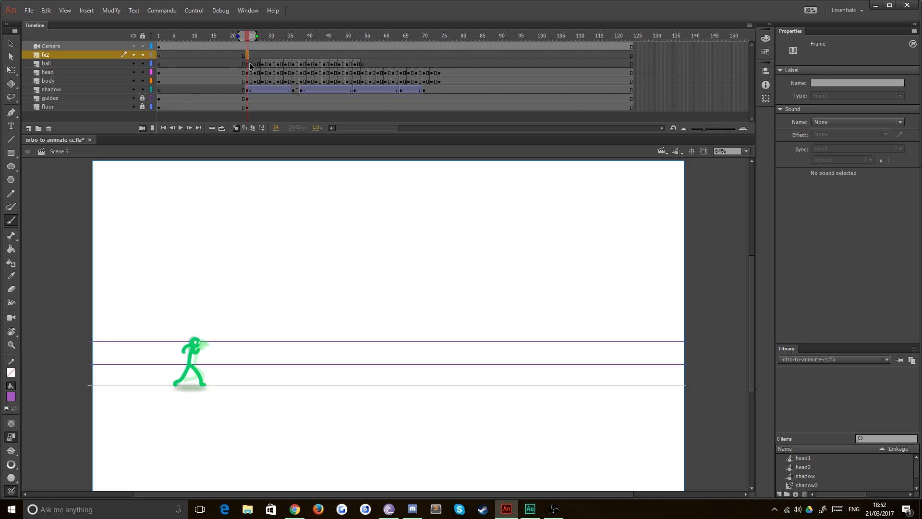
{"action": "mouse_move", "coordinate": [247, 64]}
{"action": "left_mouse_down"}
{"action": "mouse_move", "coordinate": [259, 64]}
{"action": "mouse_move", "coordinate": [255, 55]}
{"action": "mouse_move", "coordinate": [359, 57]}
{"action": "left_mouse_up"}
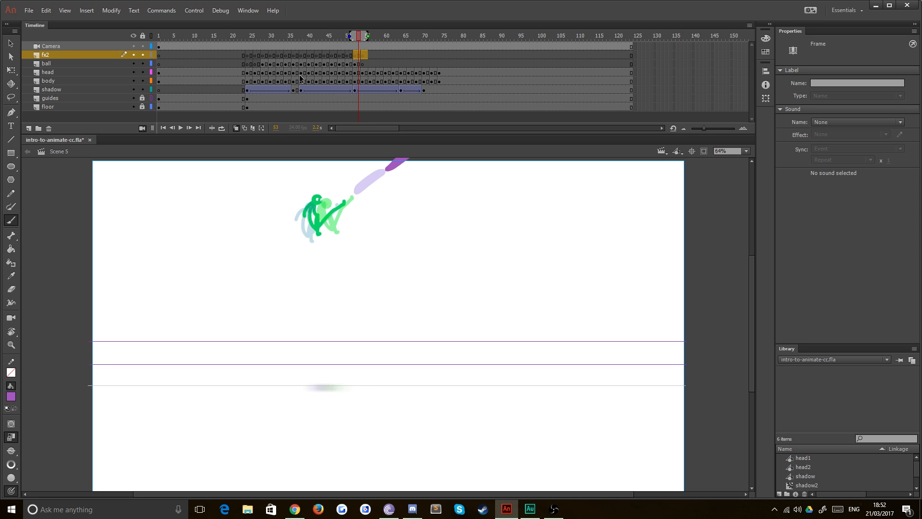
{"action": "left_click", "coordinate": [50, 46]}
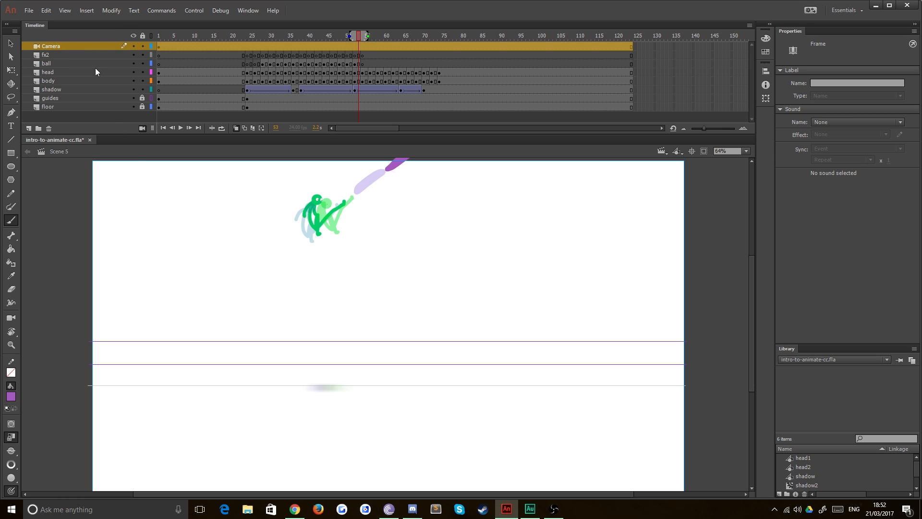
{"action": "right_click", "coordinate": [71, 47]}
{"action": "left_click", "coordinate": [114, 106]}
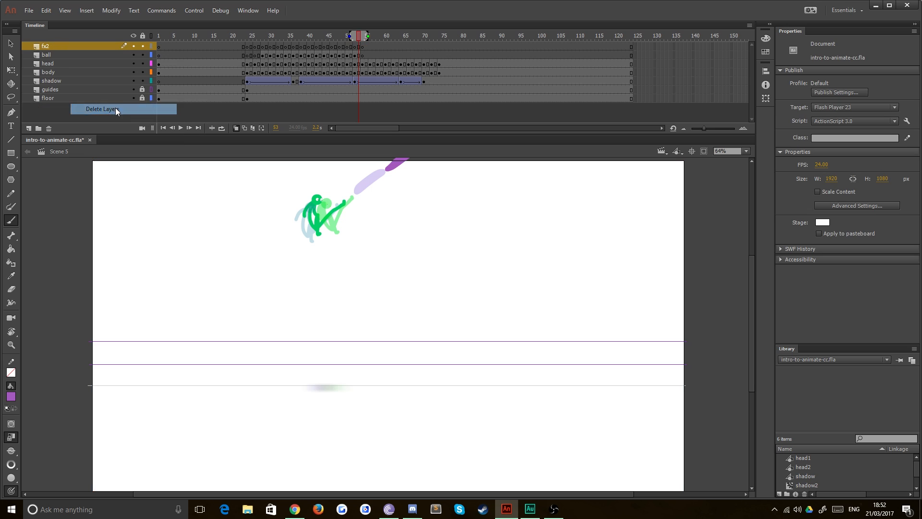
Step: Add two new layers above fx2 and duplicate its empty keyframe sequence onto them, extending the sequence to about frame 86 on all three
{"action": "left_click_drag", "start_coordinate": [245, 47], "coordinate": [365, 45]}
{"action": "left_click", "coordinate": [29, 128]}
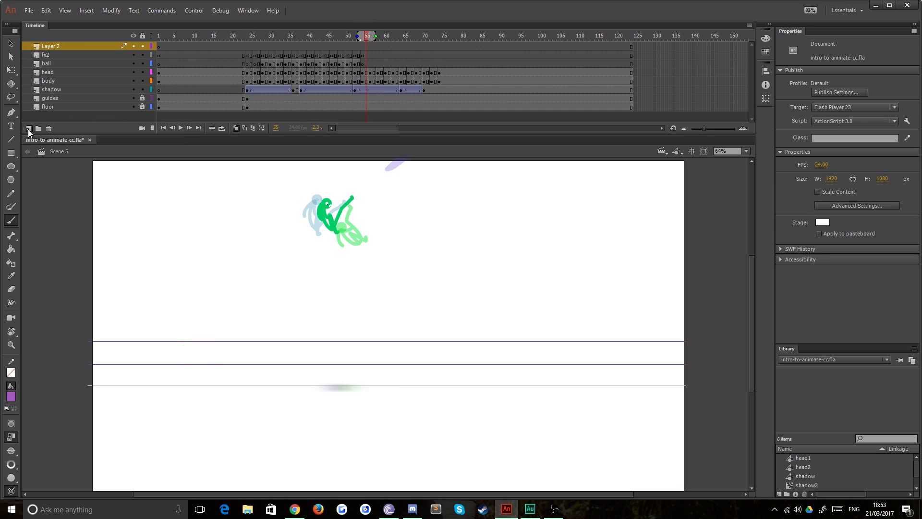
{"action": "left_click", "coordinate": [29, 128]}
{"action": "left_click_drag", "start_coordinate": [245, 67], "coordinate": [367, 64]}
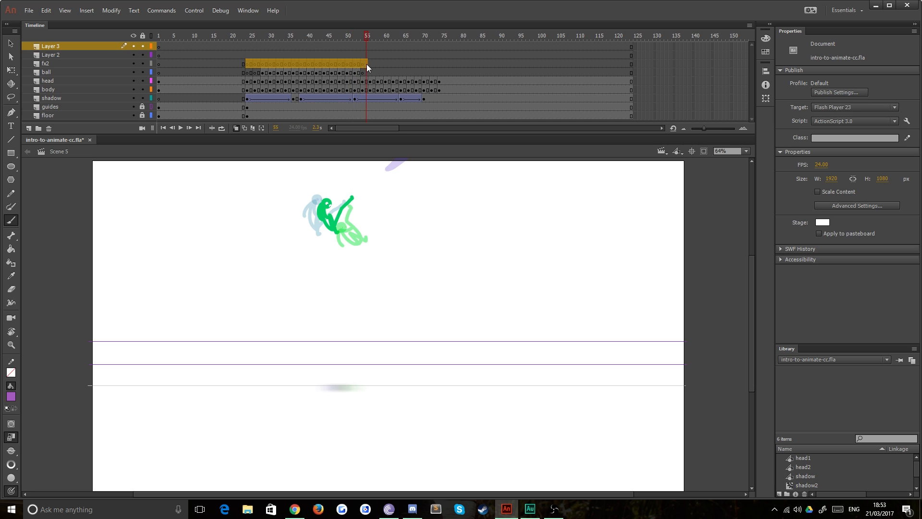
{"action": "left_click_drag", "start_coordinate": [280, 66], "coordinate": [382, 56]}
{"action": "mouse_move", "coordinate": [379, 56]}
{"action": "left_mouse_down"}
{"action": "mouse_move", "coordinate": [249, 50]}
{"action": "mouse_move", "coordinate": [383, 42]}
{"action": "left_mouse_up"}
Step: Rename the two duplicated effect layers fx3 and fx4bv
{"action": "double_click", "coordinate": [45, 54]}
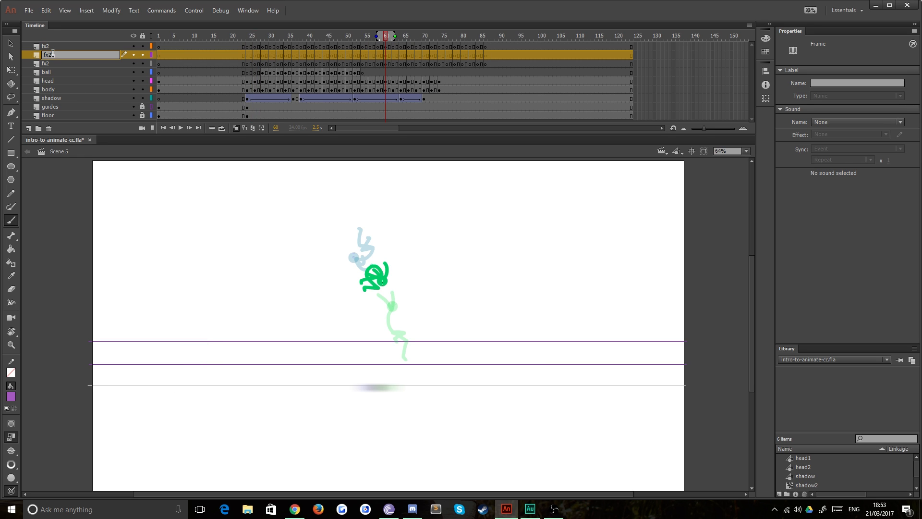
{"action": "double_click", "coordinate": [46, 45]}
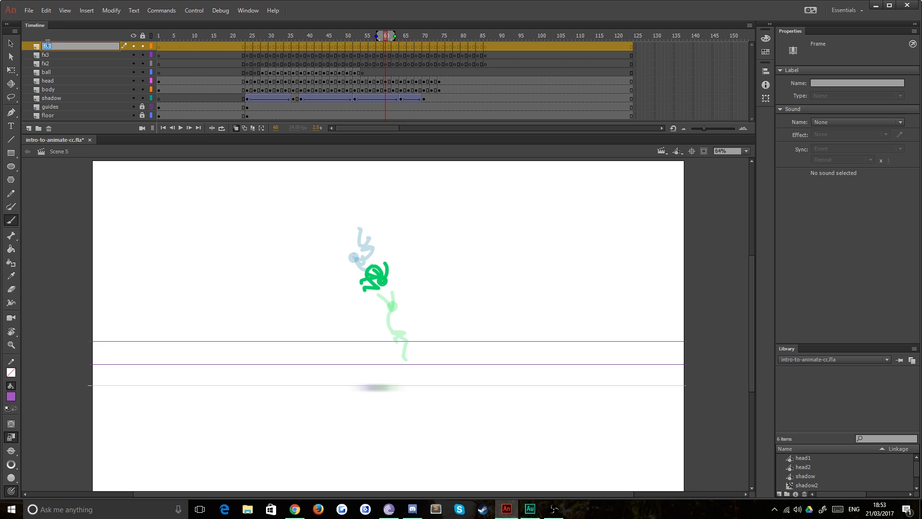
{"action": "type", "text": "fx4bv"}
{"action": "left_click", "coordinate": [245, 244]}
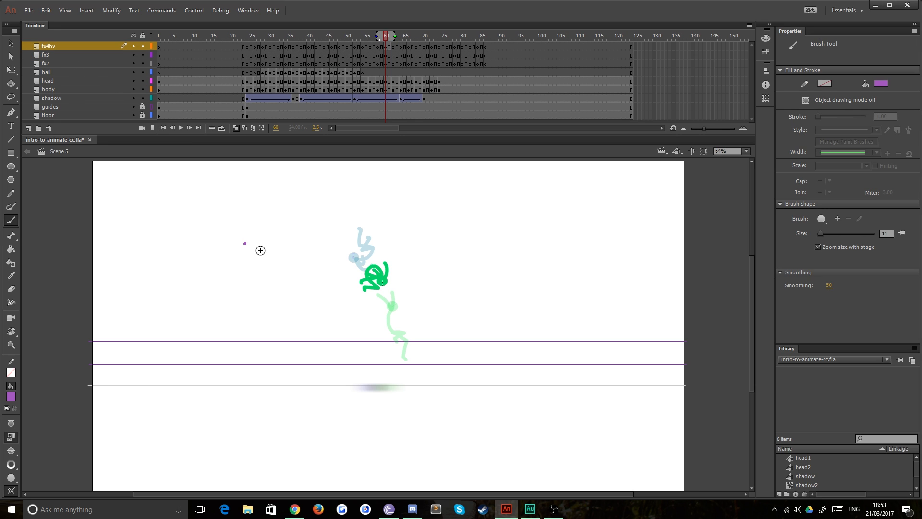
{"action": "key", "text": "v"}
{"action": "left_click_drag", "start_coordinate": [264, 261], "coordinate": [224, 212]}
{"action": "key", "text": "Delete"}
Step: Sample the stick figure's green as the fill colour and shift its hue to cyan
{"action": "key", "text": "i"}
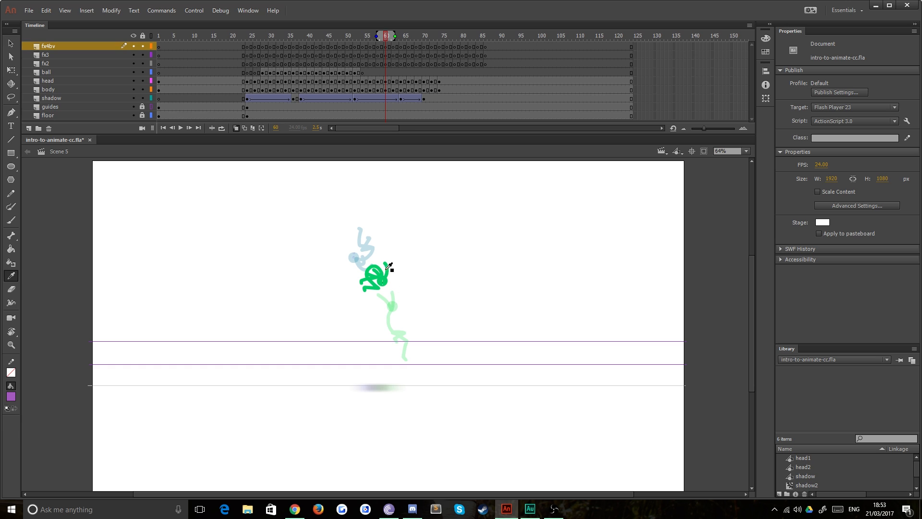
{"action": "left_click", "coordinate": [384, 275]}
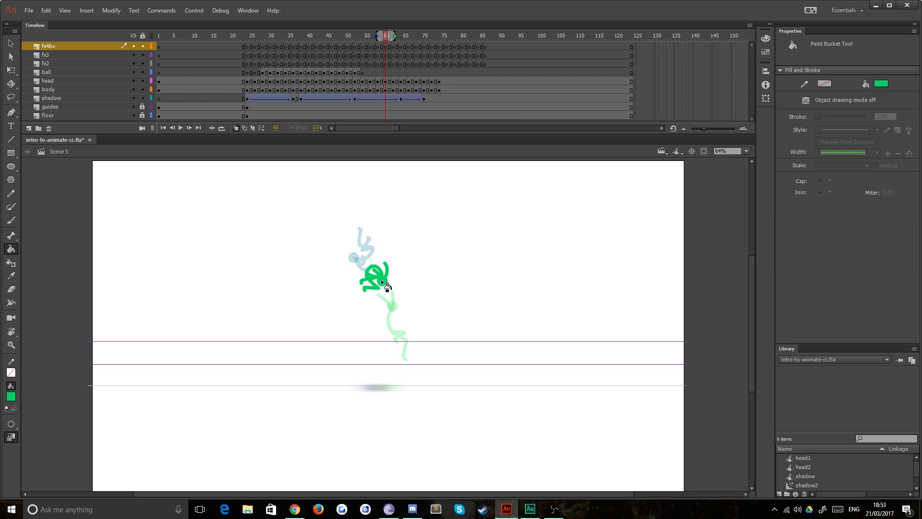
{"action": "left_click", "coordinate": [11, 396]}
{"action": "left_click", "coordinate": [175, 281]}
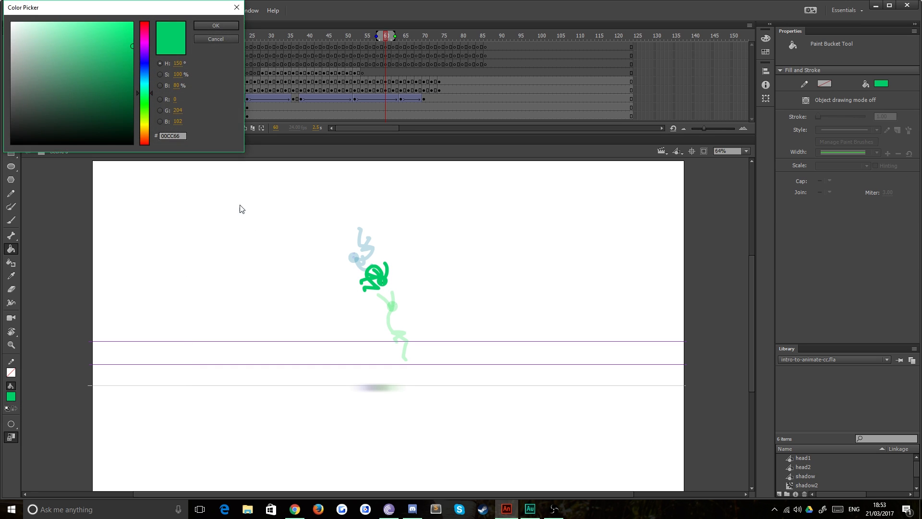
{"action": "left_click_drag", "start_coordinate": [142, 78], "coordinate": [145, 83]}
{"action": "left_click", "coordinate": [215, 26]}
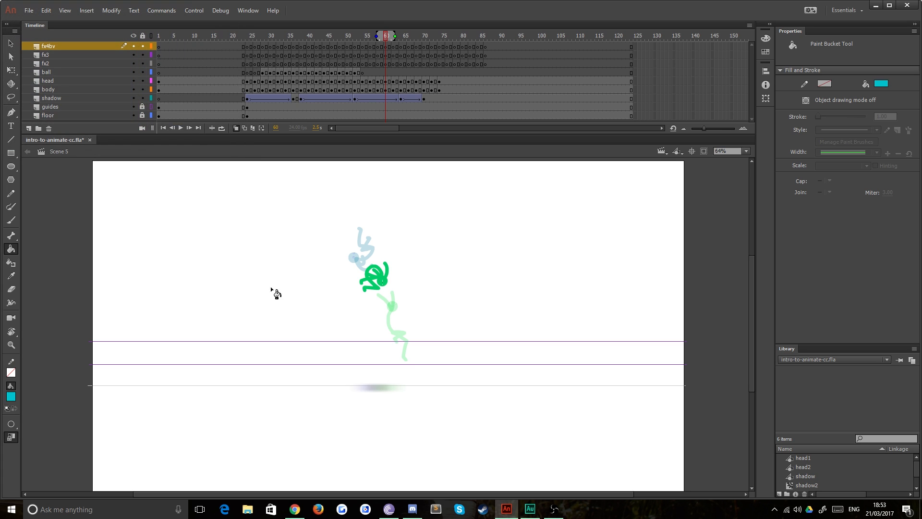
{"action": "scroll", "coordinate": [283, 283], "scroll_direction": "left", "scroll_amount": 3}
{"action": "key", "text": "b"}
{"action": "left_click_drag", "start_coordinate": [297, 273], "coordinate": [263, 265]}
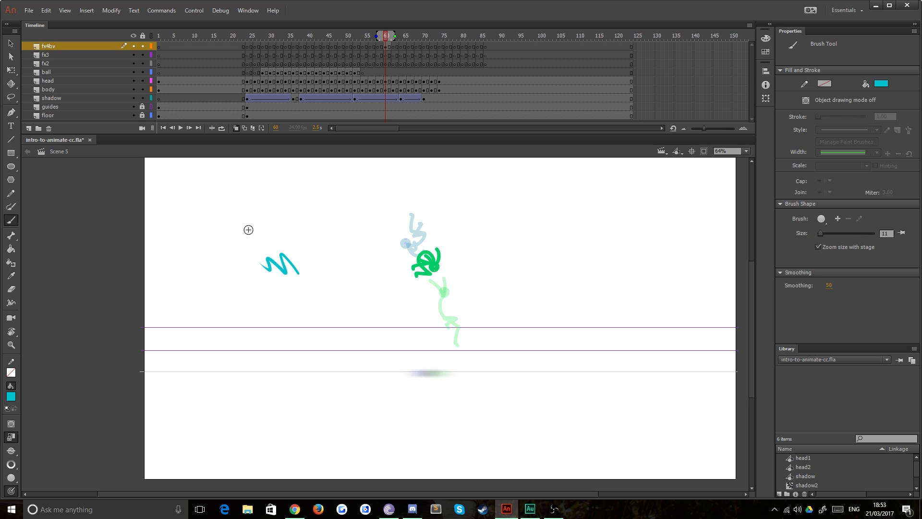
{"action": "left_click_drag", "start_coordinate": [249, 232], "coordinate": [236, 262]}
{"action": "left_click_drag", "start_coordinate": [240, 230], "coordinate": [221, 278]}
{"action": "key", "text": "v"}
{"action": "left_click_drag", "start_coordinate": [315, 305], "coordinate": [222, 222]}
{"action": "key", "text": "Delete"}
Step: Step through the animation from frame 24 to frame 34 to examine the figure's crouch and the incoming ball
{"action": "left_click", "coordinate": [247, 64]}
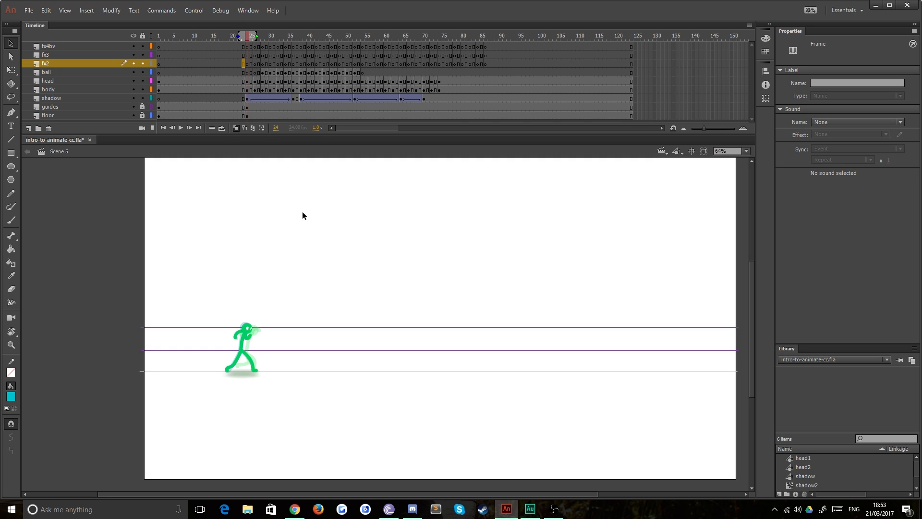
{"action": "left_click", "coordinate": [246, 67]}
{"action": "key", "text": "period"}
{"action": "key", "text": "period"}
{"action": "key", "text": "period"}
{"action": "key", "text": "period"}
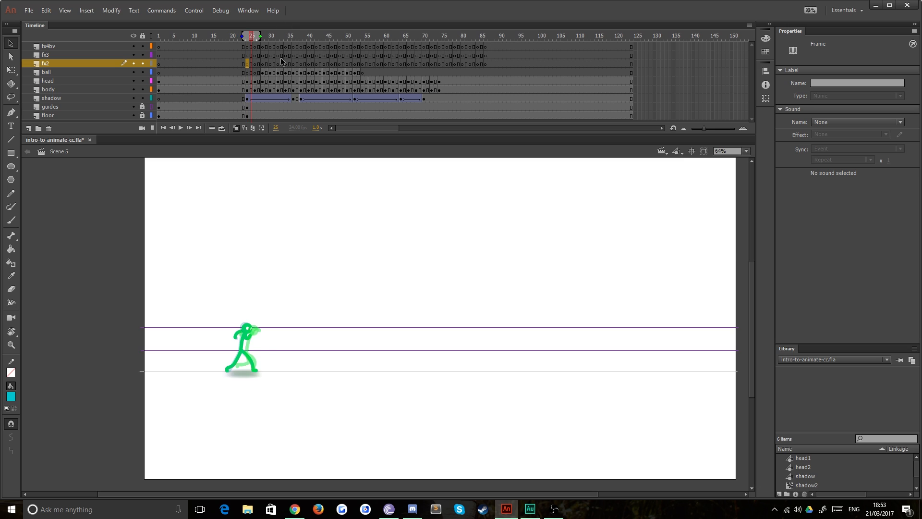
{"action": "key", "text": "period"}
{"action": "key", "text": "period"}
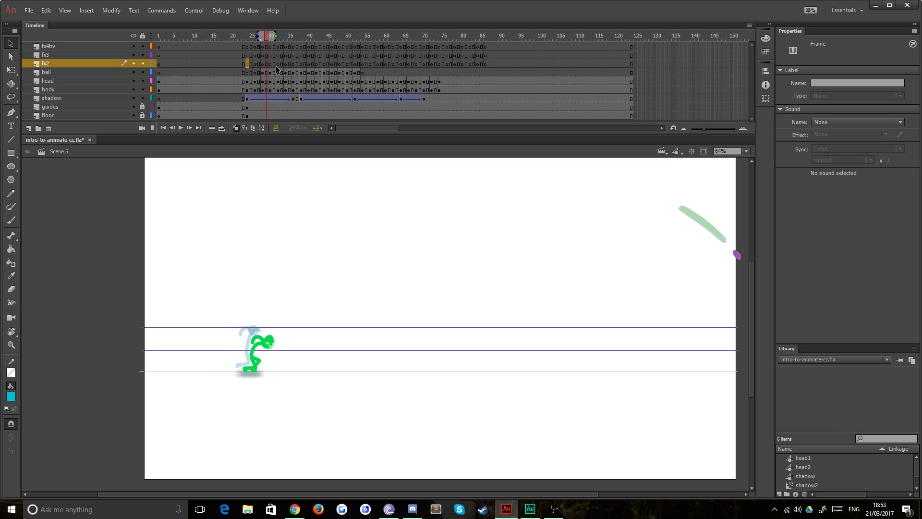
{"action": "key", "text": "period"}
{"action": "key", "text": "period"}
{"action": "key", "text": "period"}
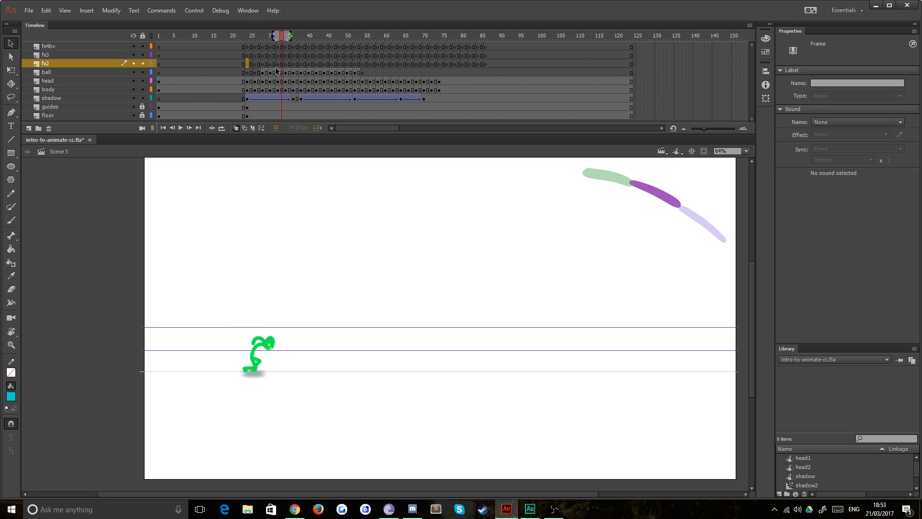
{"action": "key", "text": "period"}
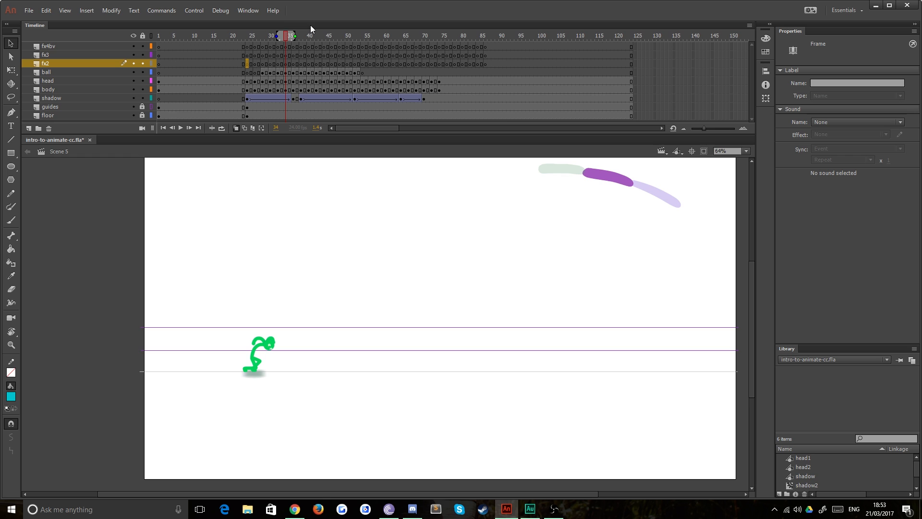
Step: Select frame 34 of the fx2 layer and set the Brush size to 3
{"action": "key", "text": "ctrl+equal"}
{"action": "key", "text": "ctrl+equal"}
{"action": "left_click_drag", "start_coordinate": [172, 388], "coordinate": [576, 314]}
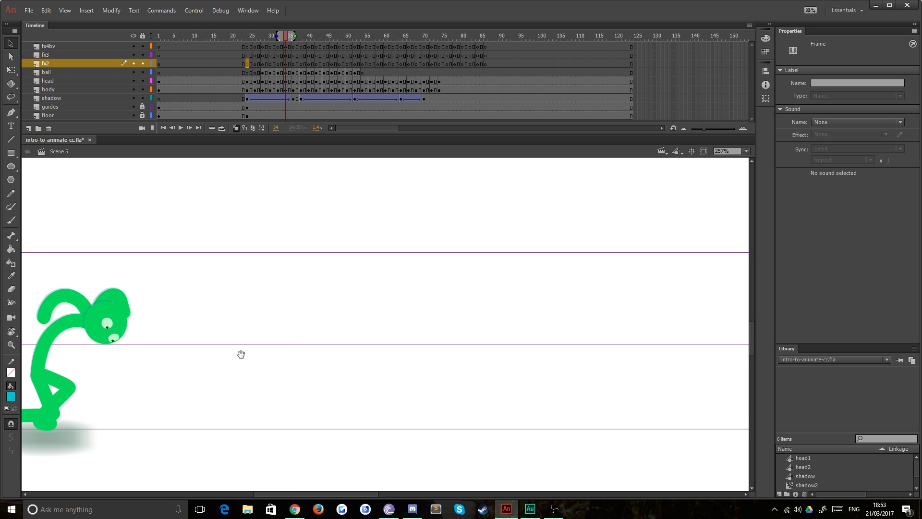
{"action": "left_click_drag", "start_coordinate": [240, 355], "coordinate": [475, 313]}
{"action": "left_click", "coordinate": [287, 64]}
{"action": "key", "text": "b"}
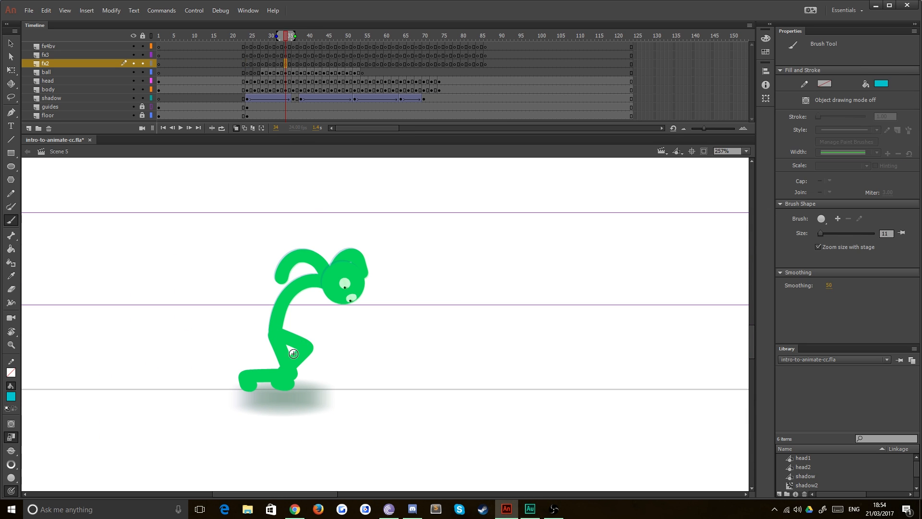
{"action": "left_click_drag", "start_coordinate": [262, 375], "coordinate": [343, 348]}
{"action": "key", "text": "bracketleft"}
{"action": "key", "text": "bracketleft"}
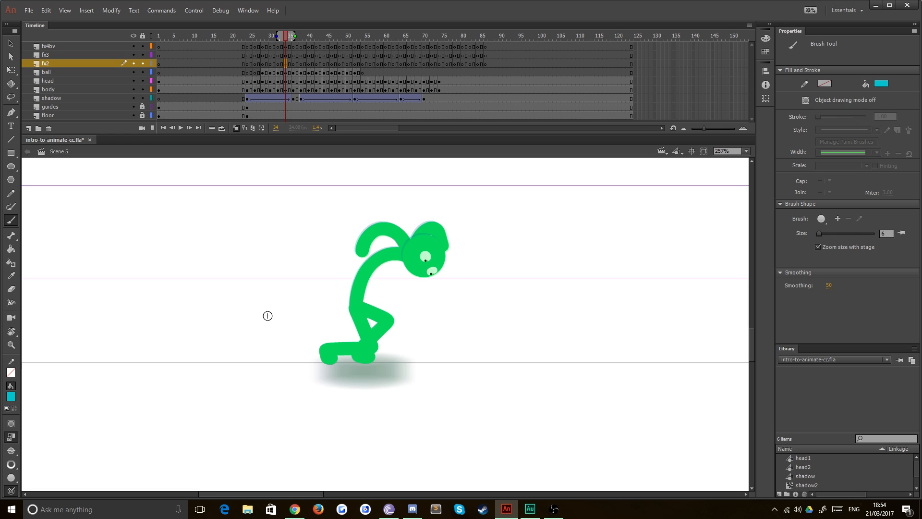
{"action": "key", "text": "bracketleft"}
{"action": "key", "text": "bracketleft"}
{"action": "key", "text": "bracketleft"}
{"action": "left_click_drag", "start_coordinate": [294, 319], "coordinate": [221, 313]}
{"action": "mouse_move", "coordinate": [285, 327]}
{"action": "left_mouse_down"}
{"action": "mouse_move", "coordinate": [215, 316]}
{"action": "mouse_move", "coordinate": [218, 326]}
{"action": "left_mouse_up"}
{"action": "key", "text": "ctrl+z"}
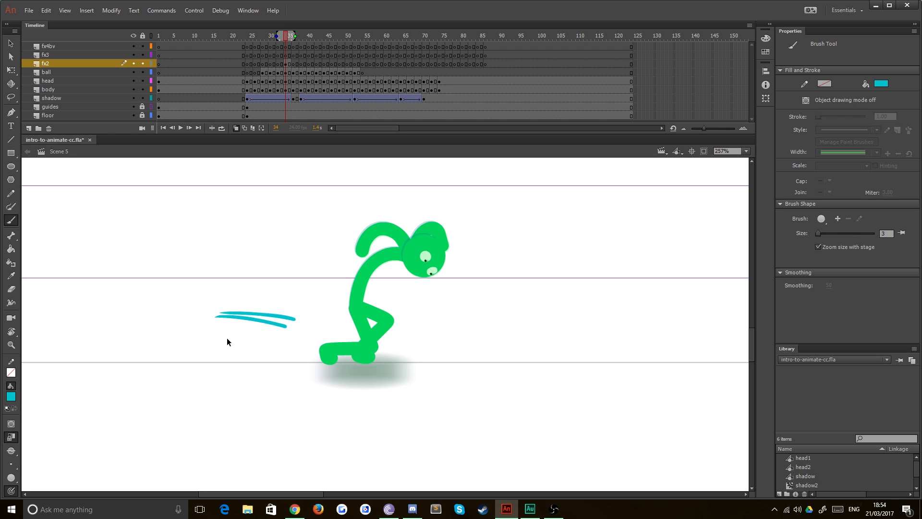
{"action": "key", "text": "ctrl+z"}
{"action": "key", "text": "ctrl+z"}
{"action": "key", "text": "bracketleft"}
{"action": "key", "text": "bracketleft"}
{"action": "left_click_drag", "start_coordinate": [287, 309], "coordinate": [231, 298]}
{"action": "left_click_drag", "start_coordinate": [267, 316], "coordinate": [214, 304]}
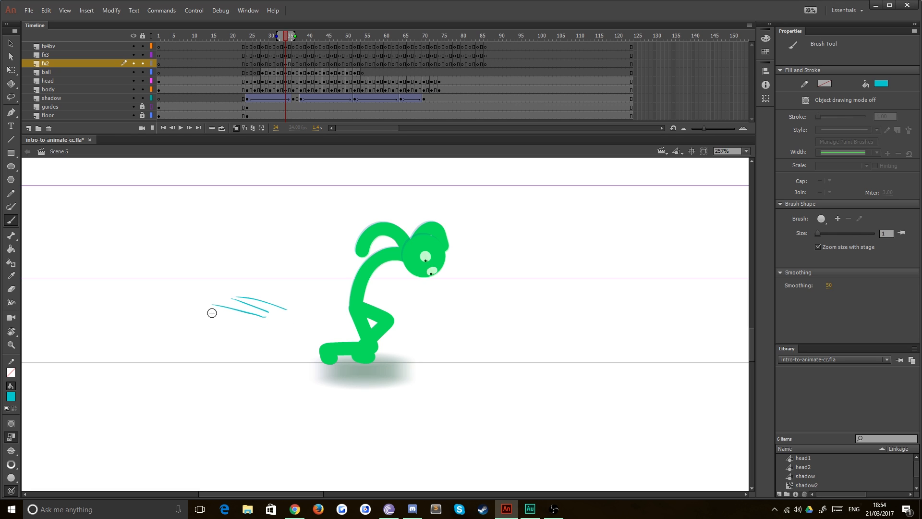
{"action": "key", "text": "ctrl+z"}
{"action": "key", "text": "ctrl+z"}
{"action": "key", "text": "ctrl+z"}
{"action": "key", "text": "bracketright"}
{"action": "key", "text": "bracketright"}
{"action": "key", "text": "bracketright"}
{"action": "left_click_drag", "start_coordinate": [280, 304], "coordinate": [239, 294]}
{"action": "left_click_drag", "start_coordinate": [271, 310], "coordinate": [224, 308]}
{"action": "key", "text": "ctrl+z"}
{"action": "key", "text": "ctrl+z"}
{"action": "key", "text": "bracketleft"}
{"action": "key", "text": "ctrl+z"}
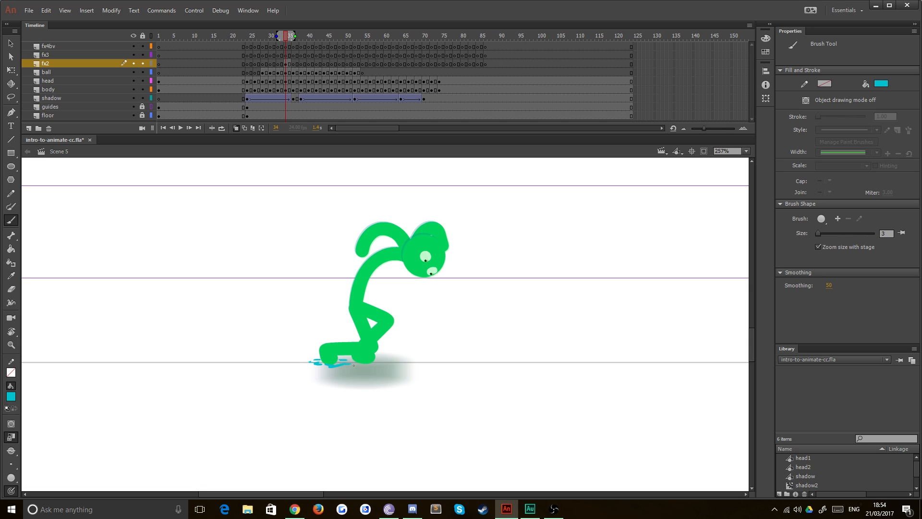
Step: On the fx2 layer, paint small cyan ripple strokes under the crouching figure's feet at frame 34 and wider ones at frame 36
{"action": "left_click_drag", "start_coordinate": [354, 365], "coordinate": [349, 366]}
{"action": "left_click", "coordinate": [294, 64]}
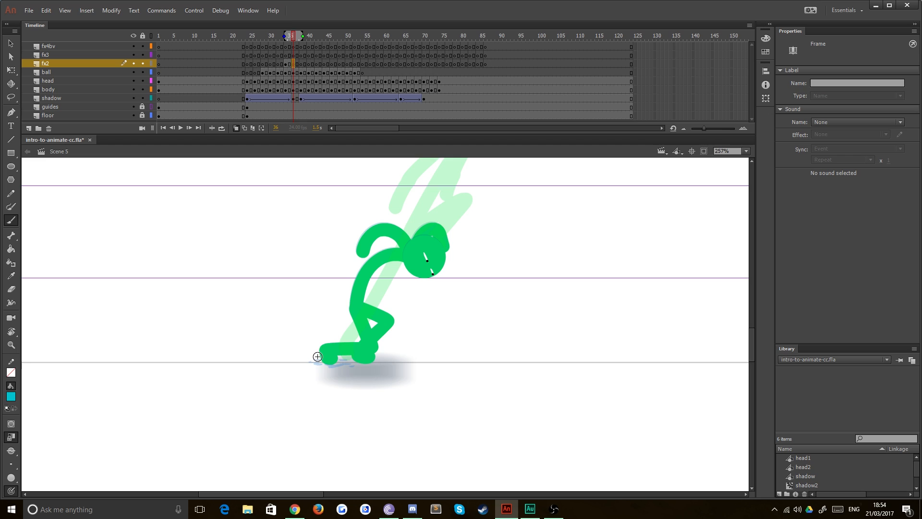
{"action": "mouse_move", "coordinate": [318, 356]}
{"action": "left_mouse_down"}
{"action": "mouse_move", "coordinate": [339, 360]}
{"action": "mouse_move", "coordinate": [314, 365]}
{"action": "mouse_move", "coordinate": [363, 365]}
{"action": "left_mouse_up"}
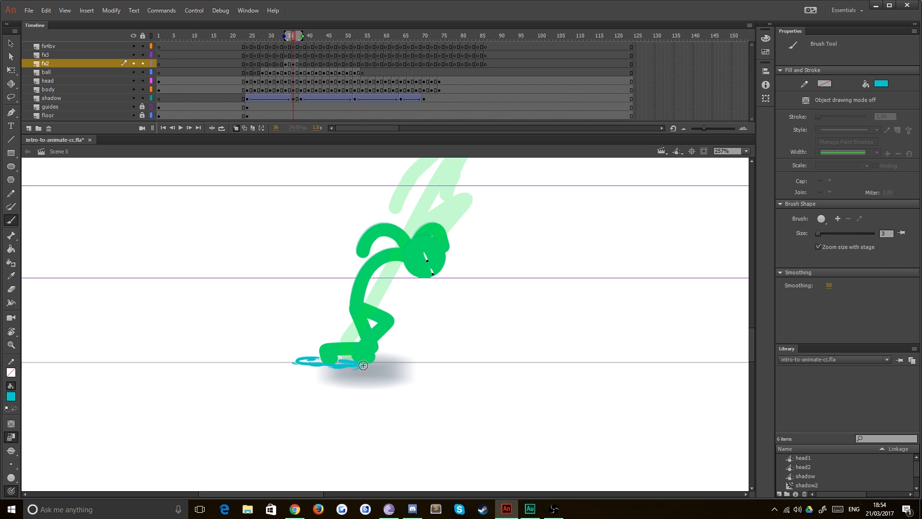
Step: At frame 38 of the fx2 layer, outline a spiky splash with a flat oval base around the figure's take-off foot and fill it cyan
{"action": "left_click", "coordinate": [302, 64]}
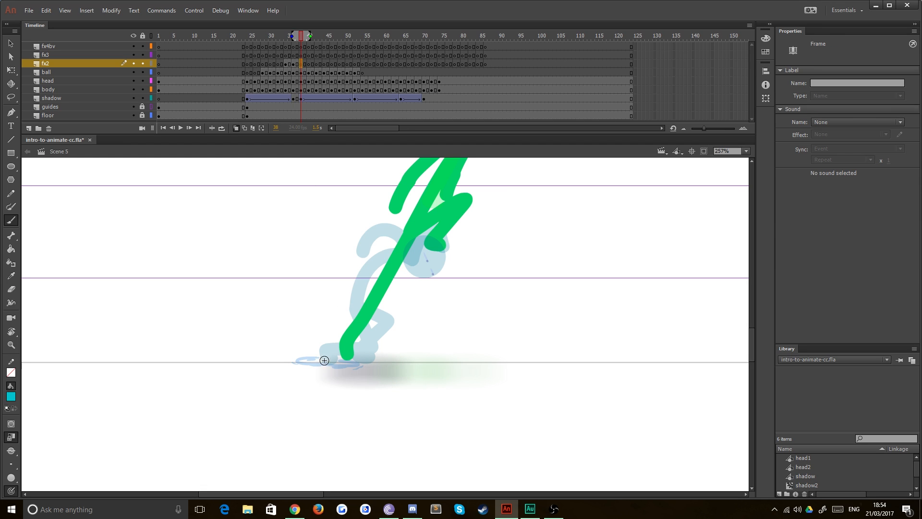
{"action": "left_click_drag", "start_coordinate": [319, 359], "coordinate": [268, 343]}
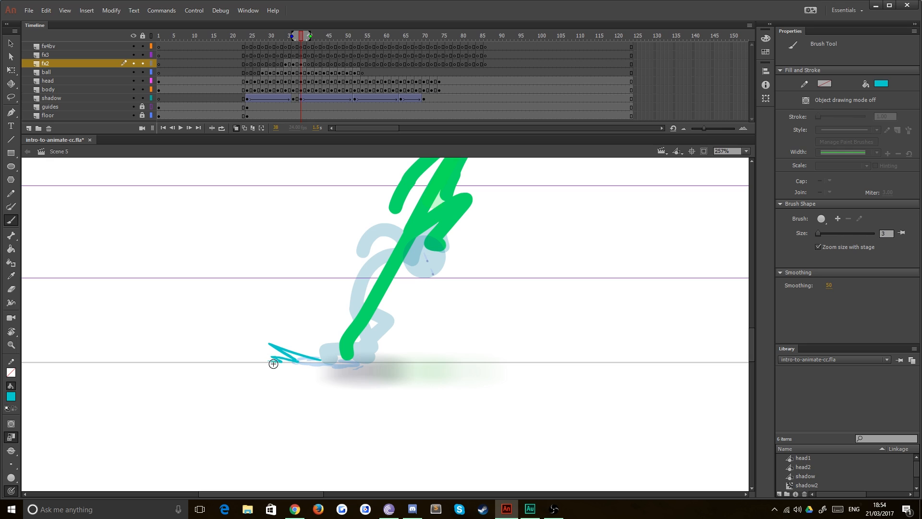
{"action": "mouse_move", "coordinate": [219, 364]}
{"action": "left_mouse_down"}
{"action": "mouse_move", "coordinate": [249, 378]}
{"action": "mouse_move", "coordinate": [296, 380]}
{"action": "mouse_move", "coordinate": [391, 378]}
{"action": "mouse_move", "coordinate": [418, 367]}
{"action": "mouse_move", "coordinate": [378, 335]}
{"action": "mouse_move", "coordinate": [368, 354]}
{"action": "mouse_move", "coordinate": [394, 356]}
{"action": "mouse_move", "coordinate": [344, 358]}
{"action": "mouse_move", "coordinate": [319, 344]}
{"action": "left_mouse_up"}
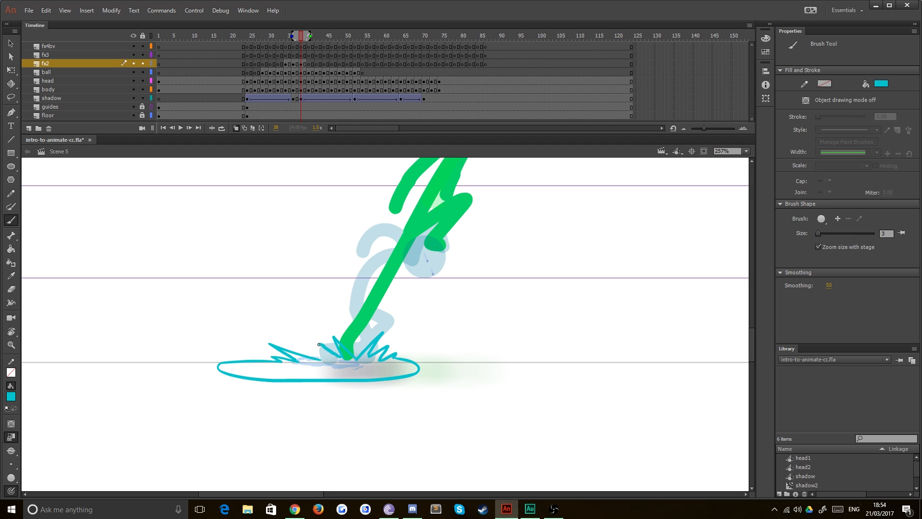
{"action": "key", "text": "k"}
{"action": "left_click", "coordinate": [313, 367]}
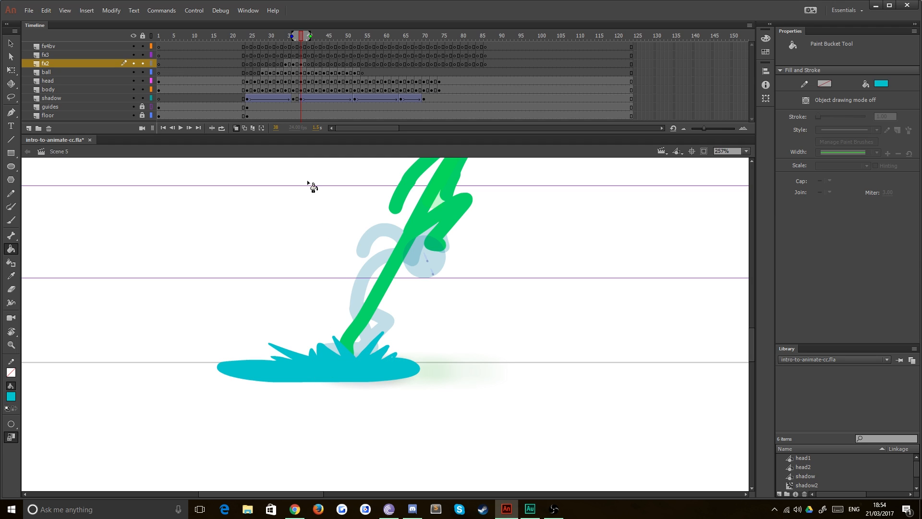
Step: Move the fx4bv, fx3 and fx2 layers together to between the body and shadow layers
{"action": "left_click", "coordinate": [53, 47], "text": "shift"}
{"action": "left_click_drag", "start_coordinate": [54, 55], "coordinate": [52, 93]}
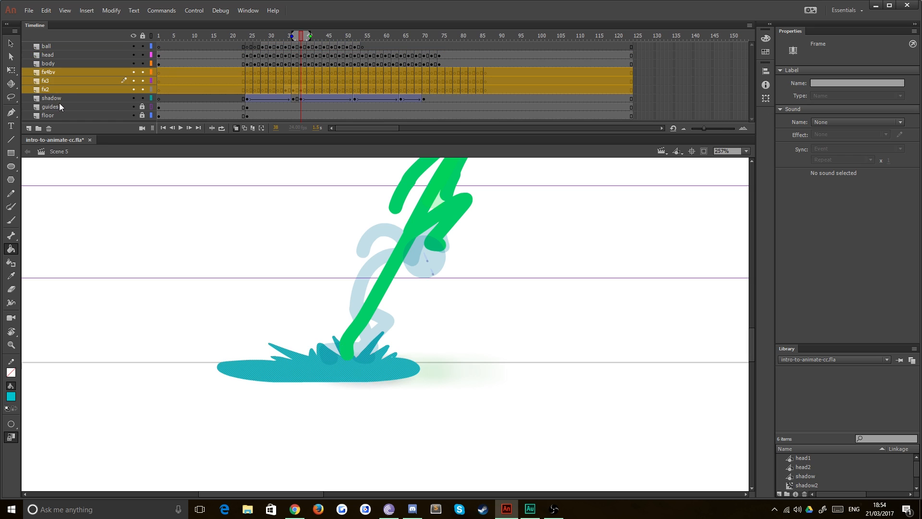
{"action": "left_click", "coordinate": [286, 65]}
Step: At frame 40 of the fx2 layer, outline an open crescent ring slightly wider than the splash base and fill it cyan
{"action": "left_click", "coordinate": [308, 91]}
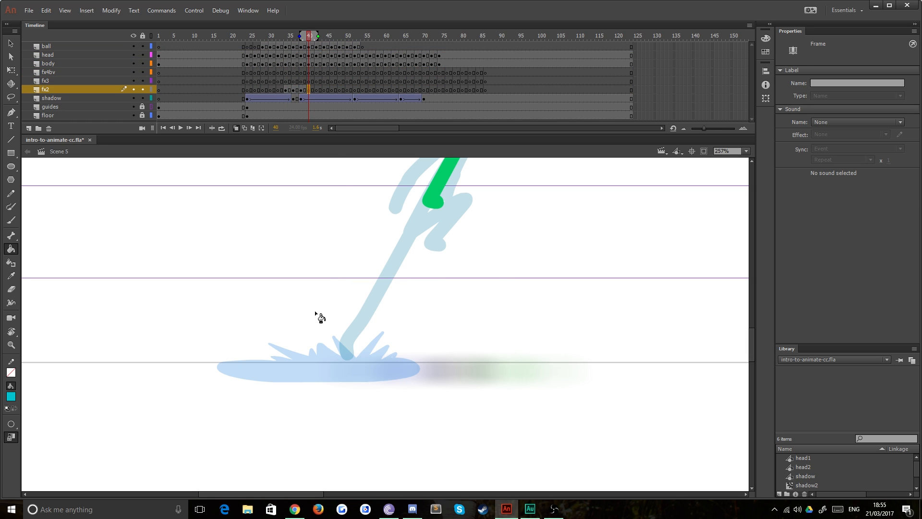
{"action": "key", "text": "b"}
{"action": "key", "text": "shift+h"}
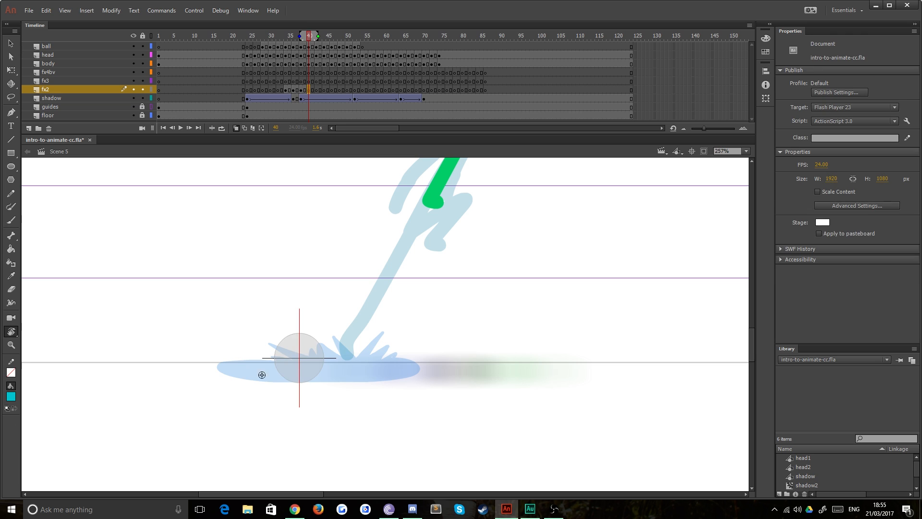
{"action": "mouse_move", "coordinate": [262, 375]}
{"action": "left_mouse_down"}
{"action": "mouse_move", "coordinate": [257, 315]}
{"action": "mouse_move", "coordinate": [253, 324]}
{"action": "mouse_move", "coordinate": [298, 315]}
{"action": "left_mouse_up"}
{"action": "key", "text": "b"}
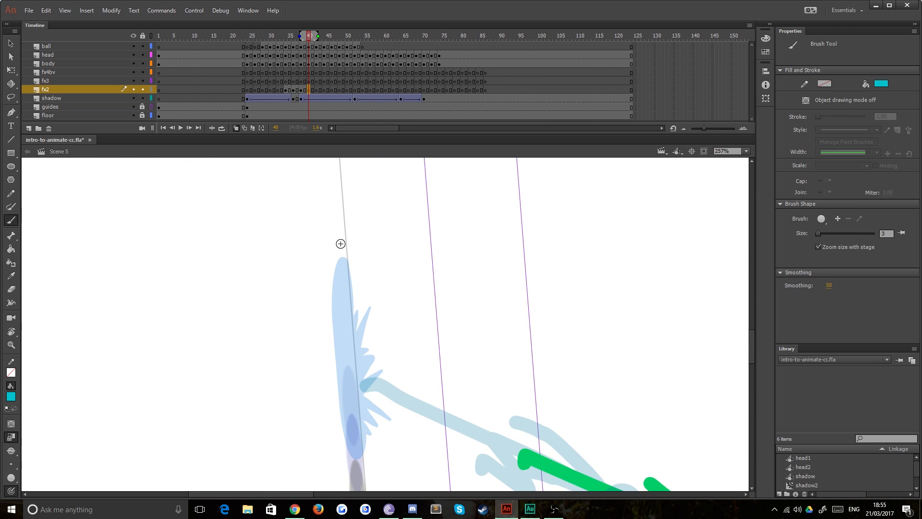
{"action": "mouse_move", "coordinate": [341, 238]}
{"action": "left_mouse_down"}
{"action": "mouse_move", "coordinate": [329, 256]}
{"action": "mouse_move", "coordinate": [327, 360]}
{"action": "left_mouse_up"}
{"action": "scroll", "coordinate": [315, 372], "scroll_direction": "down", "scroll_amount": 3}
{"action": "mouse_move", "coordinate": [329, 267]}
{"action": "left_mouse_down"}
{"action": "mouse_move", "coordinate": [338, 369]}
{"action": "mouse_move", "coordinate": [369, 371]}
{"action": "mouse_move", "coordinate": [369, 348]}
{"action": "left_mouse_up"}
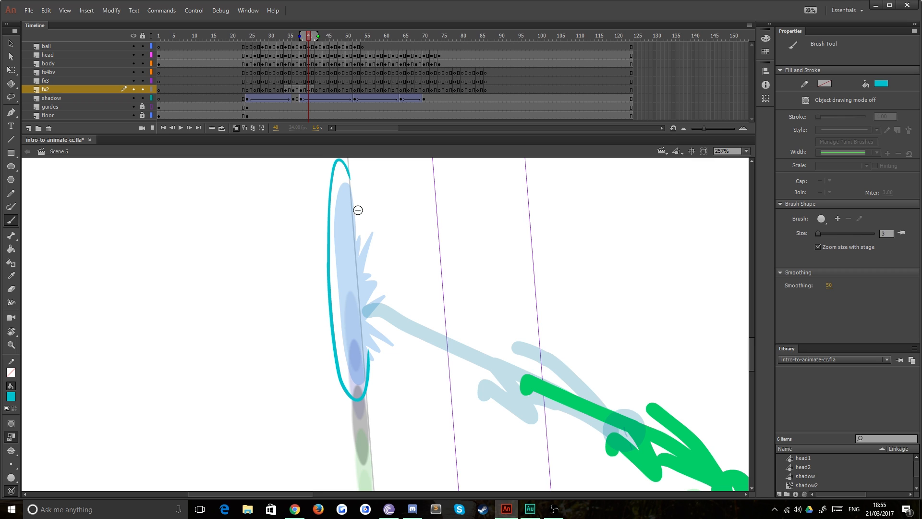
{"action": "left_click_drag", "start_coordinate": [353, 193], "coordinate": [354, 229]}
{"action": "mouse_move", "coordinate": [344, 189]}
{"action": "left_mouse_down"}
{"action": "mouse_move", "coordinate": [337, 290]}
{"action": "mouse_move", "coordinate": [345, 356]}
{"action": "mouse_move", "coordinate": [361, 379]}
{"action": "left_mouse_up"}
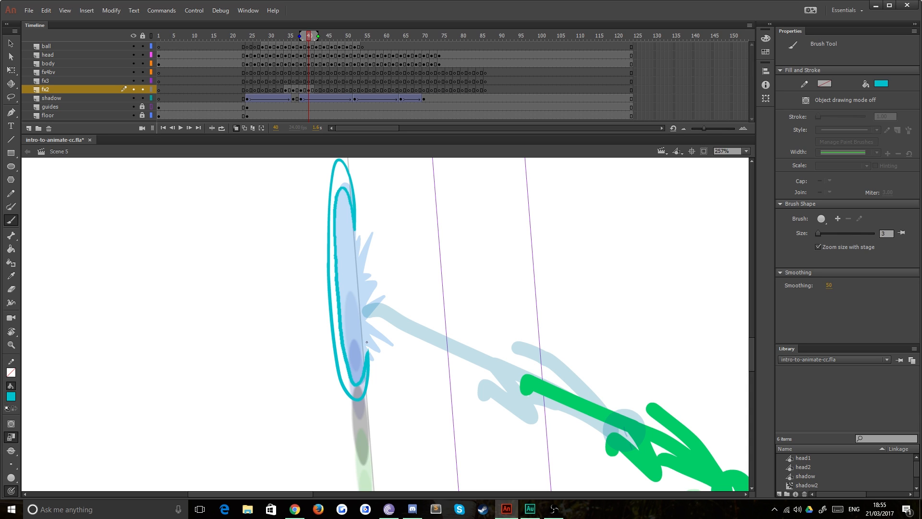
{"action": "key", "text": "k"}
{"action": "left_click", "coordinate": [340, 352]}
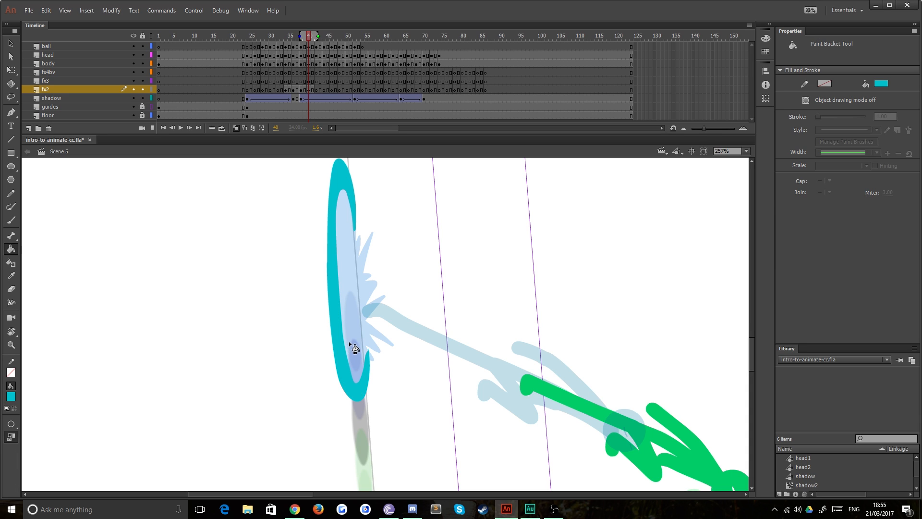
Step: Paint detached, cyan-filled splash spikes rising from one side of the ring, one long and the others shorter
{"action": "key", "text": "b"}
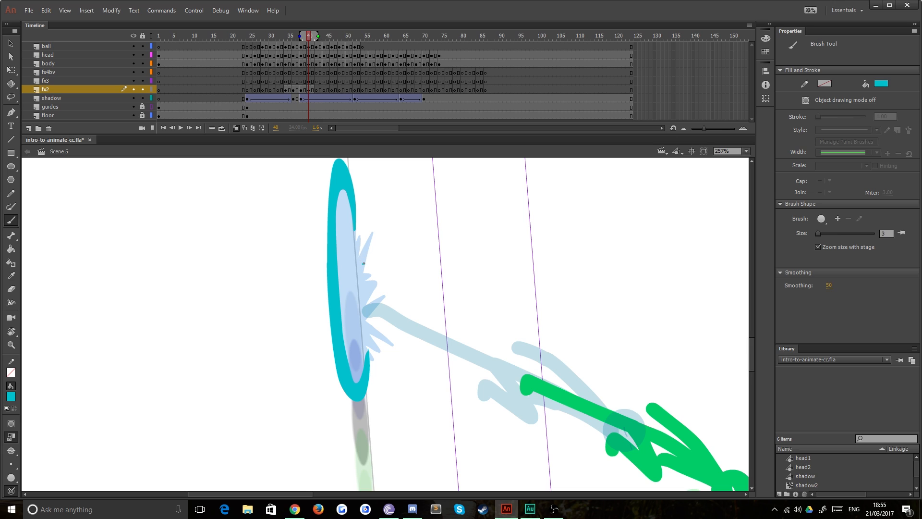
{"action": "left_click_drag", "start_coordinate": [364, 263], "coordinate": [378, 226]}
{"action": "left_click", "coordinate": [387, 203]}
{"action": "mouse_move", "coordinate": [363, 268]}
{"action": "left_mouse_down"}
{"action": "mouse_move", "coordinate": [378, 222]}
{"action": "mouse_move", "coordinate": [357, 264]}
{"action": "left_mouse_up"}
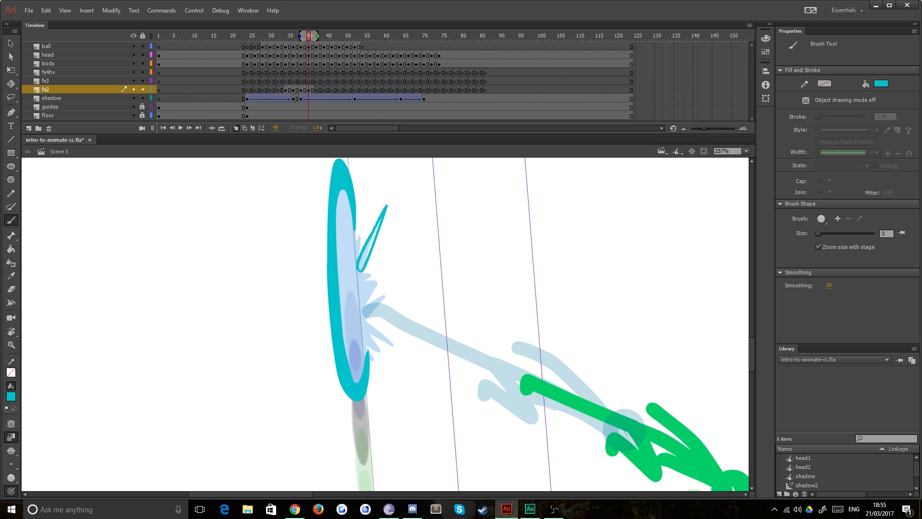
{"action": "key", "text": "k"}
{"action": "left_click", "coordinate": [365, 263]}
{"action": "key", "text": "b"}
{"action": "left_click_drag", "start_coordinate": [369, 281], "coordinate": [386, 272]}
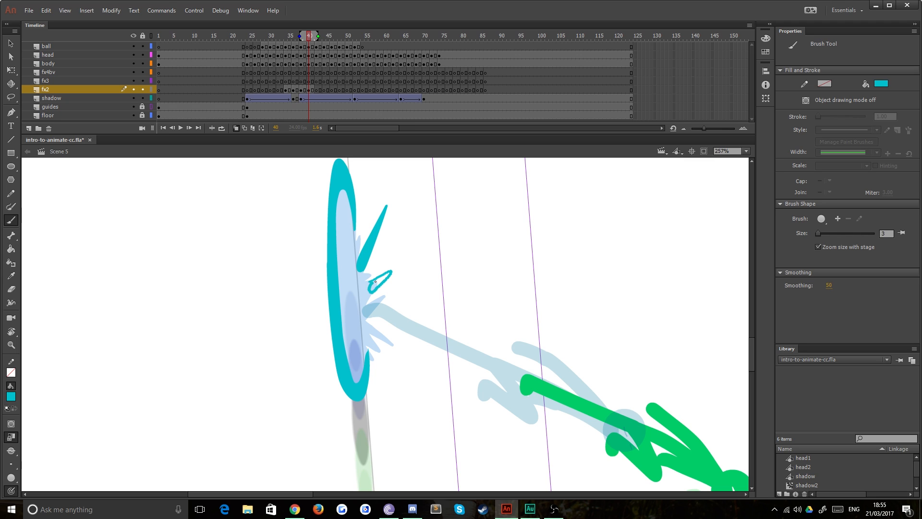
{"action": "left_click", "coordinate": [380, 286]}
{"action": "key", "text": "b"}
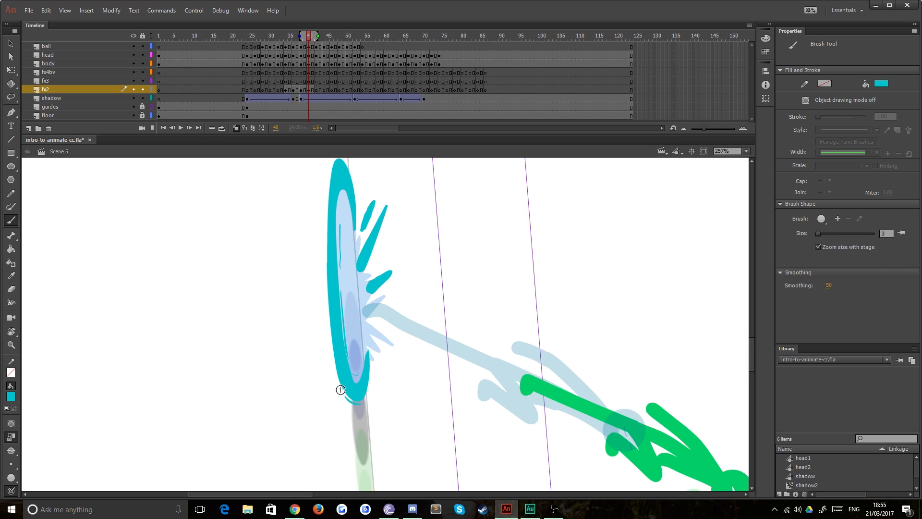
Step: Add thin ripple strokes along the ring's outer edge and small cyan spikes on the other side of the foot
{"action": "left_click_drag", "start_coordinate": [340, 390], "coordinate": [334, 364]}
{"action": "left_click_drag", "start_coordinate": [325, 232], "coordinate": [330, 341]}
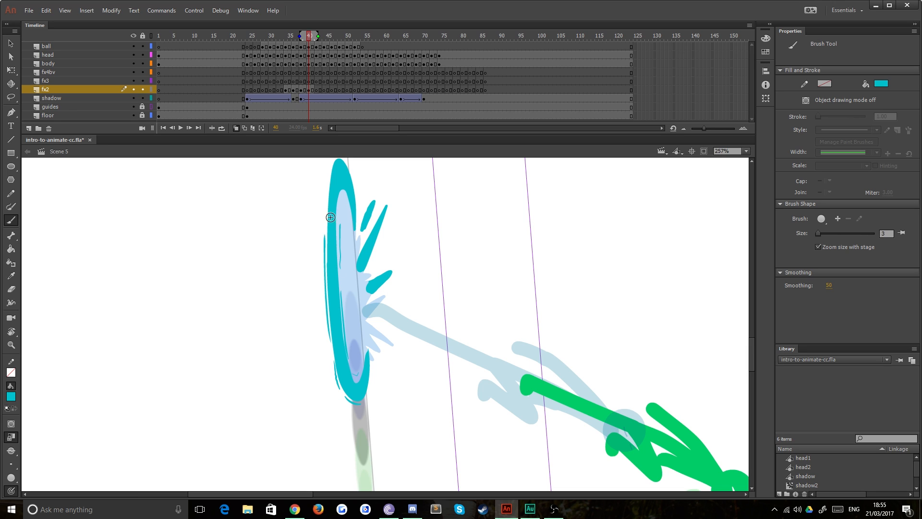
{"action": "left_click_drag", "start_coordinate": [323, 182], "coordinate": [324, 214]}
{"action": "left_click_drag", "start_coordinate": [375, 329], "coordinate": [399, 351]}
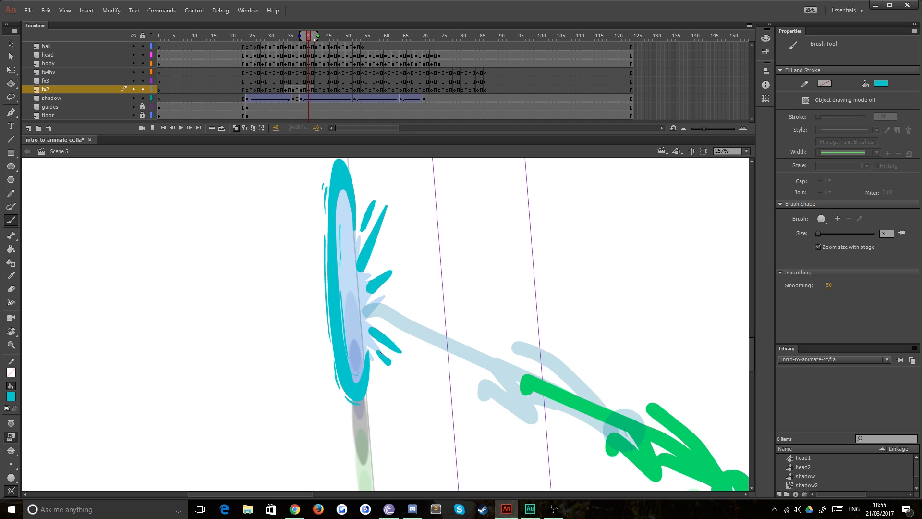
{"action": "left_click_drag", "start_coordinate": [374, 356], "coordinate": [377, 350]}
Step: At frame 42 of the fx2 layer, paint narrower cyan droplets just beyond the tips of the previous frame's spikes
{"action": "left_click", "coordinate": [318, 90]}
{"action": "scroll", "coordinate": [336, 288], "scroll_direction": "up", "scroll_amount": 3}
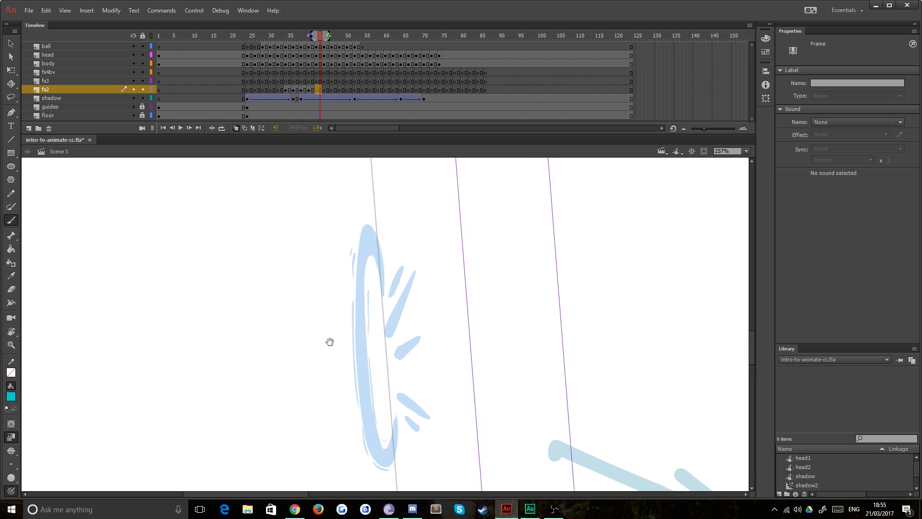
{"action": "mouse_move", "coordinate": [415, 301]}
{"action": "left_mouse_down"}
{"action": "mouse_move", "coordinate": [445, 238]}
{"action": "mouse_move", "coordinate": [417, 284]}
{"action": "left_mouse_up"}
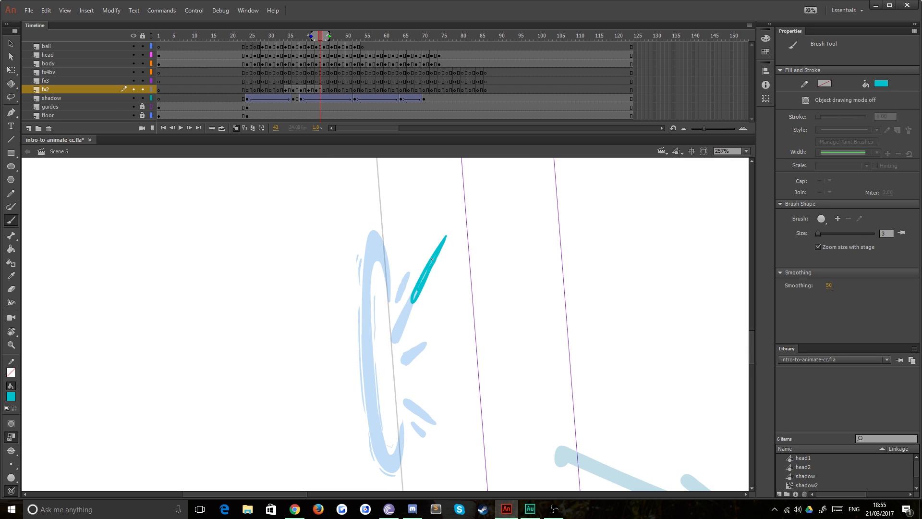
{"action": "left_click_drag", "start_coordinate": [411, 266], "coordinate": [417, 246]}
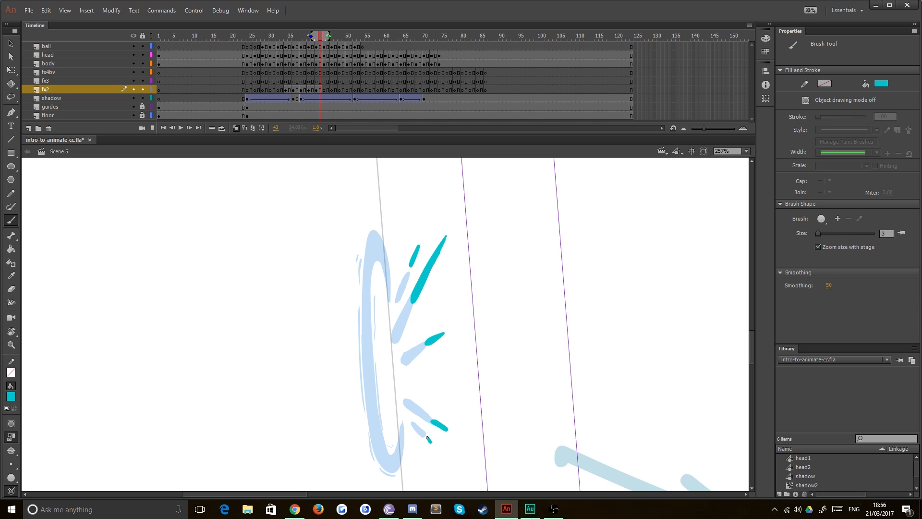
Step: Outline a larger, thinner open ring around the previous frame's ring at frame 42 and fill it cyan
{"action": "mouse_move", "coordinate": [382, 226]}
{"action": "left_mouse_down"}
{"action": "mouse_move", "coordinate": [378, 206]}
{"action": "mouse_move", "coordinate": [336, 293]}
{"action": "mouse_move", "coordinate": [333, 359]}
{"action": "left_mouse_up"}
{"action": "scroll", "coordinate": [337, 387], "scroll_direction": "down", "scroll_amount": 3}
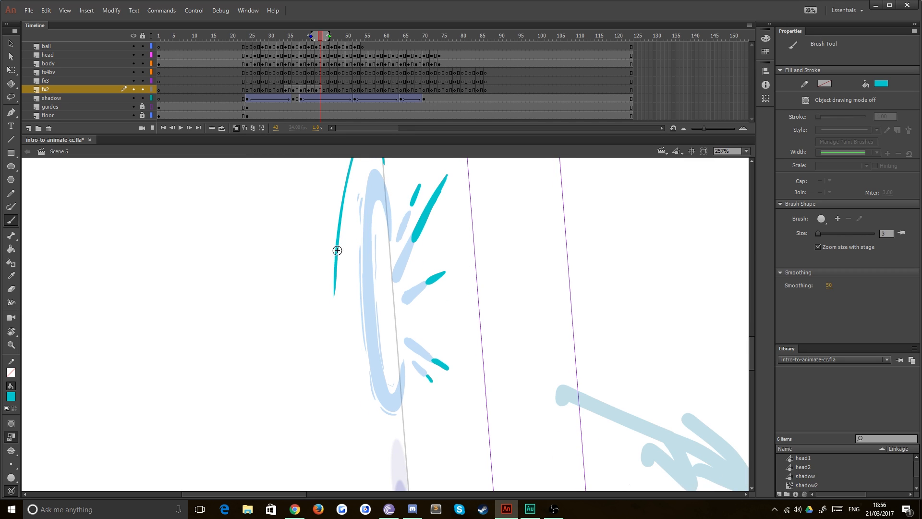
{"action": "mouse_move", "coordinate": [336, 297]}
{"action": "left_mouse_down"}
{"action": "mouse_move", "coordinate": [359, 402]}
{"action": "mouse_move", "coordinate": [375, 428]}
{"action": "mouse_move", "coordinate": [391, 436]}
{"action": "mouse_move", "coordinate": [402, 416]}
{"action": "left_mouse_up"}
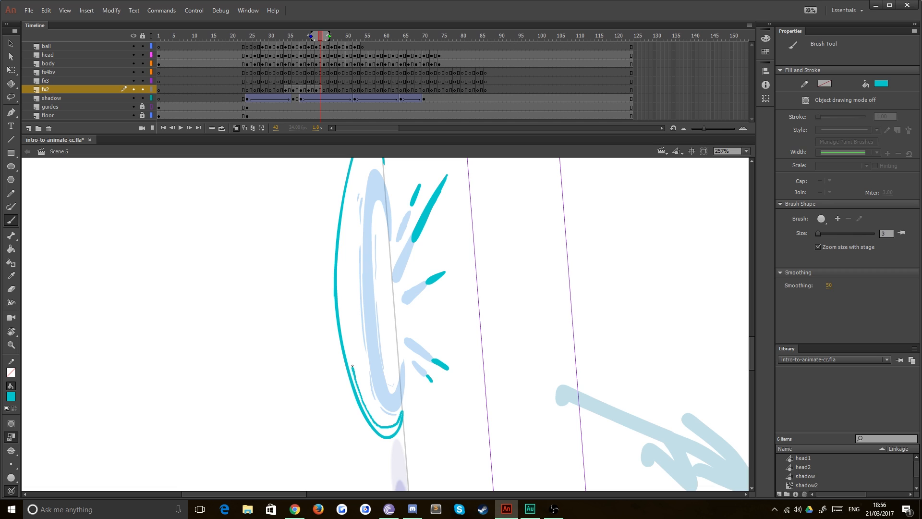
{"action": "left_click_drag", "start_coordinate": [353, 366], "coordinate": [339, 263]}
{"action": "mouse_move", "coordinate": [368, 174]}
{"action": "left_mouse_down"}
{"action": "mouse_move", "coordinate": [366, 243]}
{"action": "mouse_move", "coordinate": [342, 301]}
{"action": "left_mouse_up"}
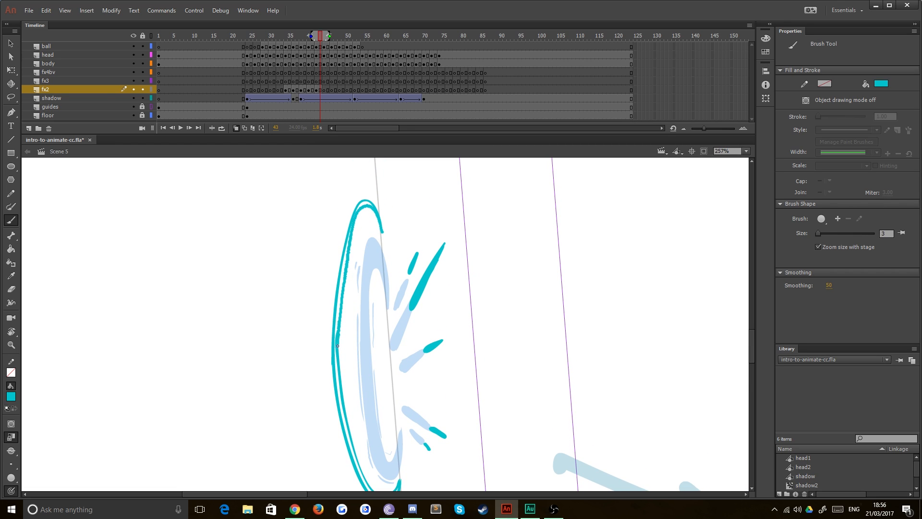
{"action": "key", "text": "k"}
{"action": "left_click", "coordinate": [342, 305]}
{"action": "left_click_drag", "start_coordinate": [365, 330], "coordinate": [363, 275]}
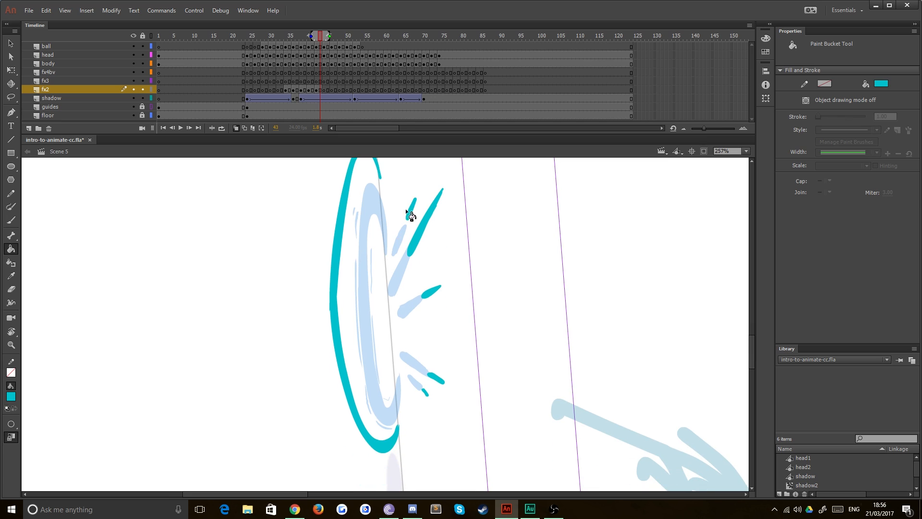
Step: Add thin broken ripple strokes inside and outside the frame 42 ring
{"action": "key", "text": "b"}
{"action": "mouse_move", "coordinate": [345, 236]}
{"action": "left_mouse_down"}
{"action": "mouse_move", "coordinate": [357, 439]}
{"action": "mouse_move", "coordinate": [333, 377]}
{"action": "mouse_move", "coordinate": [327, 321]}
{"action": "left_mouse_up"}
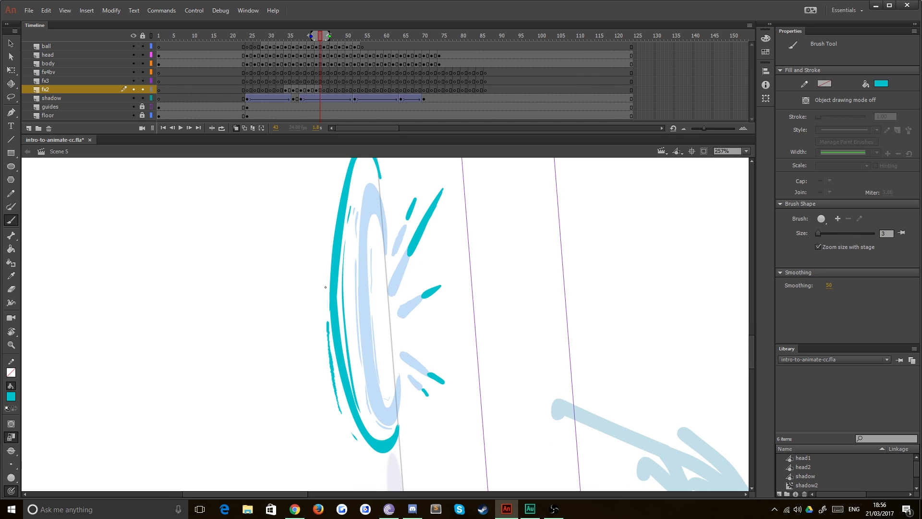
{"action": "left_click", "coordinate": [327, 247]}
Step: At frame 44 of the fx2 layer, paint thinner, smaller cyan droplets farther out than the previous ones
{"action": "left_click", "coordinate": [325, 92]}
{"action": "left_click_drag", "start_coordinate": [409, 200], "coordinate": [396, 235]}
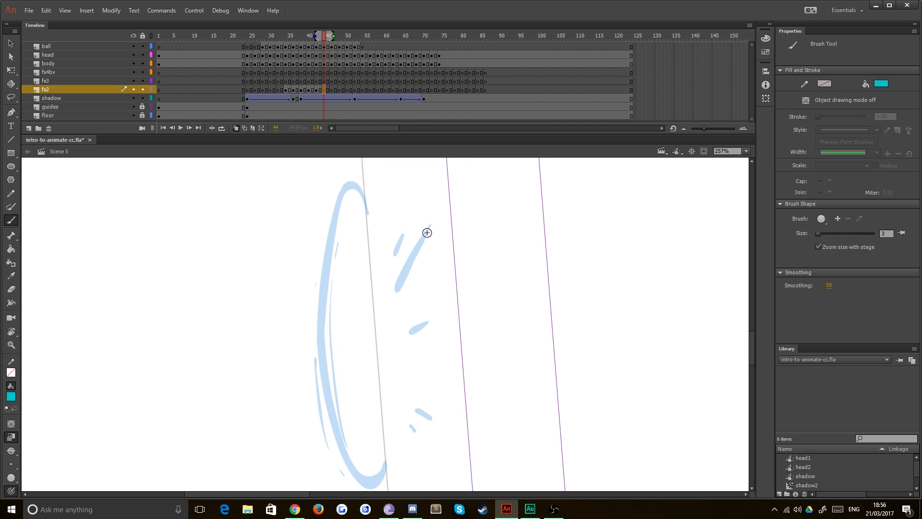
{"action": "left_click_drag", "start_coordinate": [439, 211], "coordinate": [416, 245]}
{"action": "left_click_drag", "start_coordinate": [439, 318], "coordinate": [431, 320]}
Step: Paint a thin, broken ring just outside the previous ring at frame 44, with a few short inner ripple strokes
{"action": "mouse_move", "coordinate": [361, 186]}
{"action": "left_mouse_down"}
{"action": "mouse_move", "coordinate": [329, 194]}
{"action": "mouse_move", "coordinate": [336, 180]}
{"action": "mouse_move", "coordinate": [307, 292]}
{"action": "mouse_move", "coordinate": [320, 428]}
{"action": "left_mouse_up"}
{"action": "left_click_drag", "start_coordinate": [320, 422], "coordinate": [332, 460]}
{"action": "key", "text": "space"}
{"action": "left_click_drag", "start_coordinate": [331, 427], "coordinate": [326, 355]}
{"action": "left_click_drag", "start_coordinate": [341, 400], "coordinate": [380, 411]}
{"action": "mouse_move", "coordinate": [379, 404]}
{"action": "left_mouse_down"}
{"action": "mouse_move", "coordinate": [369, 413]}
{"action": "mouse_move", "coordinate": [333, 387]}
{"action": "mouse_move", "coordinate": [321, 327]}
{"action": "left_mouse_up"}
{"action": "left_click_drag", "start_coordinate": [312, 274], "coordinate": [314, 290]}
Step: At frame 46 of the fx2 layer, paint sparse short cyan dashes along the fading ring's outline
{"action": "left_click", "coordinate": [332, 90]}
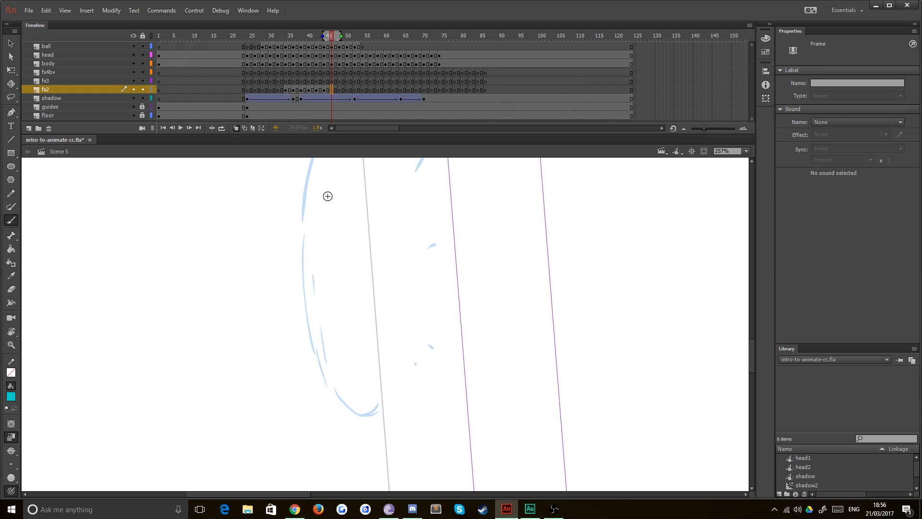
{"action": "left_click_drag", "start_coordinate": [302, 182], "coordinate": [302, 209]}
{"action": "left_click_drag", "start_coordinate": [303, 246], "coordinate": [304, 260]}
{"action": "left_click_drag", "start_coordinate": [306, 301], "coordinate": [308, 316]}
{"action": "left_click_drag", "start_coordinate": [332, 397], "coordinate": [335, 404]}
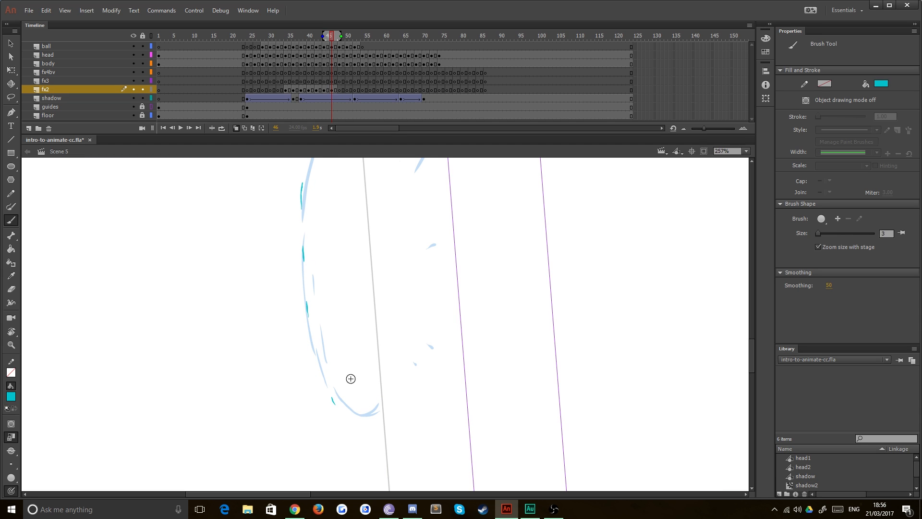
{"action": "key", "text": "space"}
{"action": "left_click_drag", "start_coordinate": [339, 292], "coordinate": [350, 369]}
{"action": "mouse_move", "coordinate": [320, 228]}
{"action": "left_mouse_down"}
{"action": "mouse_move", "coordinate": [336, 194]}
{"action": "mouse_move", "coordinate": [321, 237]}
{"action": "mouse_move", "coordinate": [340, 181]}
{"action": "mouse_move", "coordinate": [363, 172]}
{"action": "left_mouse_up"}
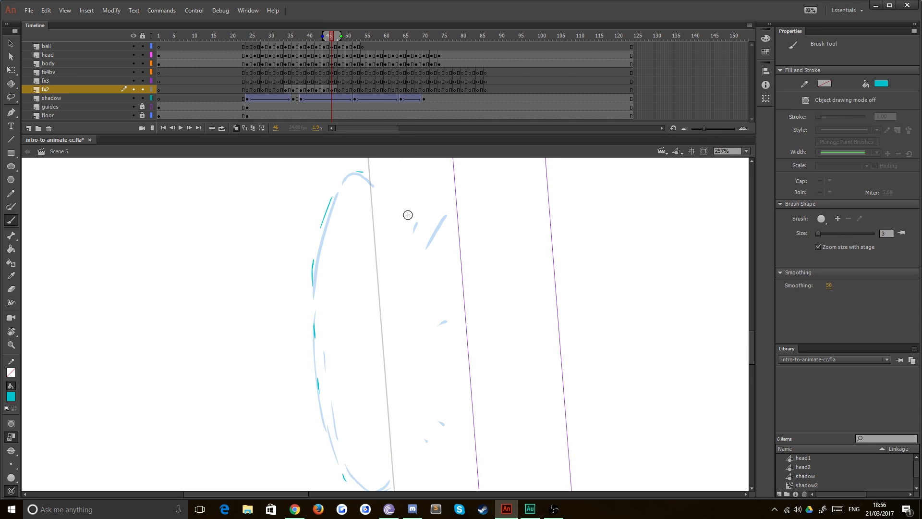
Step: Paint tiny cyan droplet marks and dots beyond the previous droplets at frame 46
{"action": "mouse_move", "coordinate": [441, 220]}
{"action": "left_mouse_down"}
{"action": "mouse_move", "coordinate": [450, 211]}
{"action": "mouse_move", "coordinate": [432, 200]}
{"action": "left_mouse_up"}
{"action": "key", "text": "comma"}
{"action": "key", "text": "period"}
{"action": "left_click", "coordinate": [452, 428]}
{"action": "right_click", "coordinate": [563, 247]}
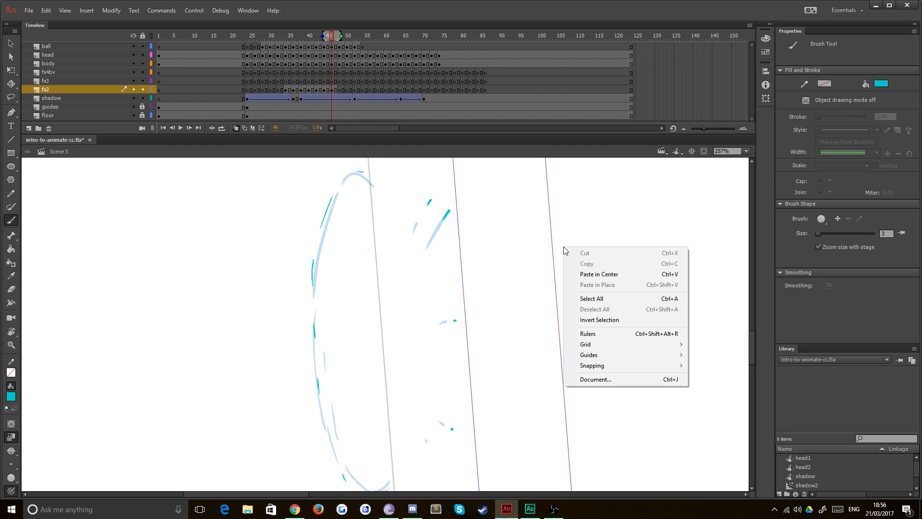
{"action": "key", "text": "Escape"}
Step: Show the whole stage and play the animation twice from around frame 34 to review the splash
{"action": "key", "text": "v"}
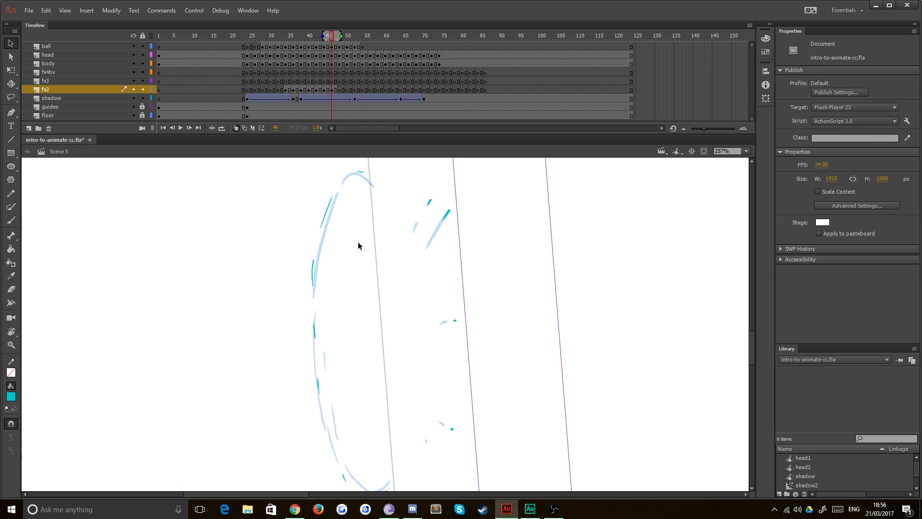
{"action": "left_click", "coordinate": [746, 151]}
{"action": "left_click", "coordinate": [738, 175]}
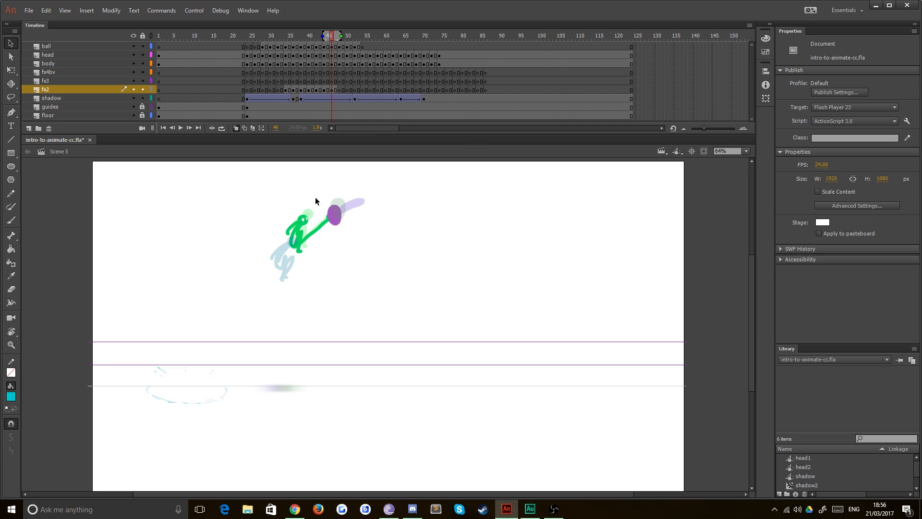
{"action": "left_click", "coordinate": [286, 81]}
{"action": "key", "text": "Return"}
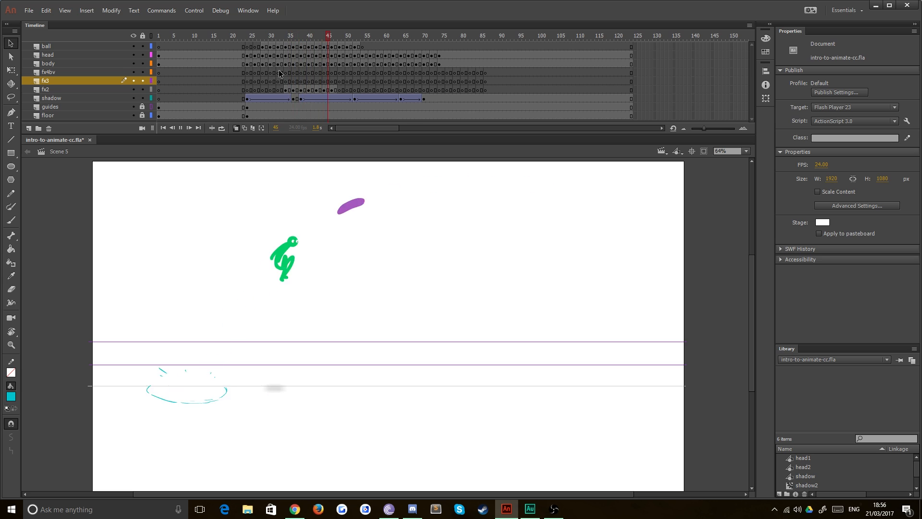
{"action": "left_click", "coordinate": [284, 66]}
{"action": "key", "text": "Return"}
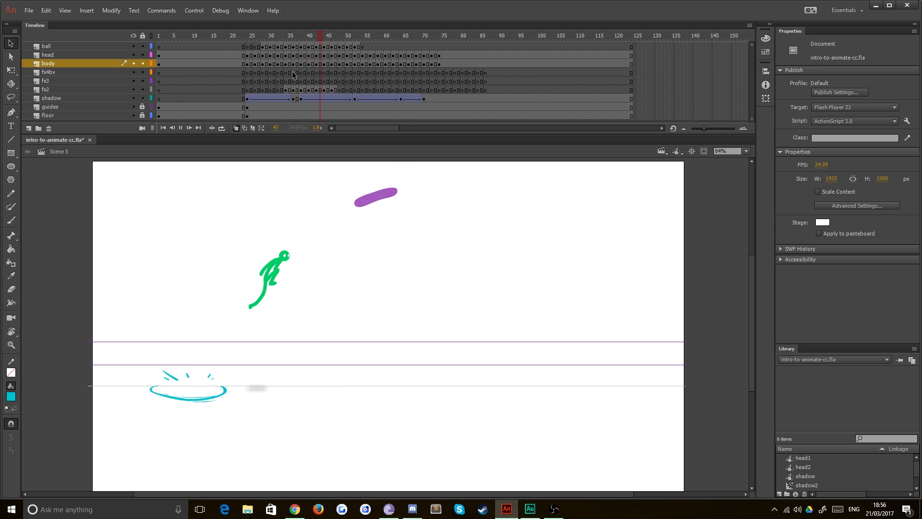
{"action": "left_click", "coordinate": [290, 73]}
Step: On the fx2 layer at frame 39, paint a short cyan stroke beside the jumping figure's planted foot
{"action": "left_click", "coordinate": [286, 80]}
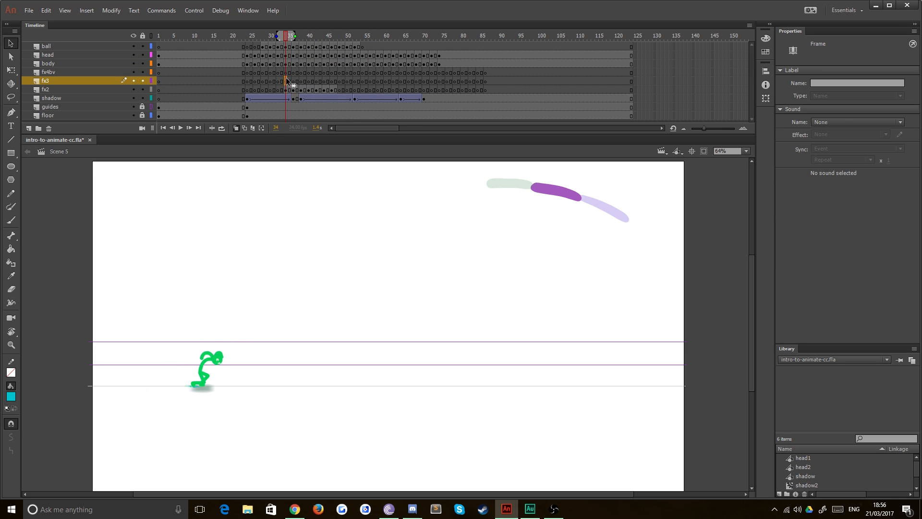
{"action": "key", "text": "ctrl+equal"}
{"action": "key", "text": "ctrl+equal"}
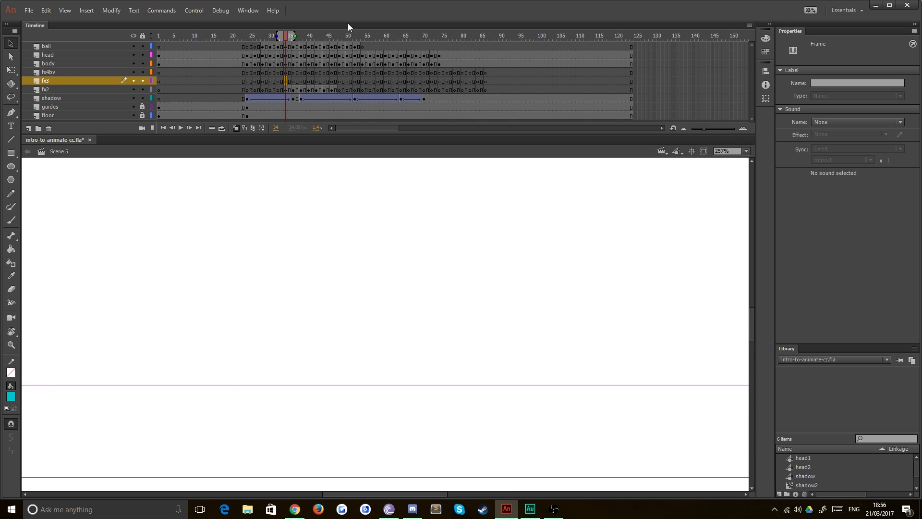
{"action": "left_click_drag", "start_coordinate": [192, 355], "coordinate": [542, 268]}
{"action": "left_click_drag", "start_coordinate": [306, 344], "coordinate": [432, 291]}
{"action": "key", "text": "b"}
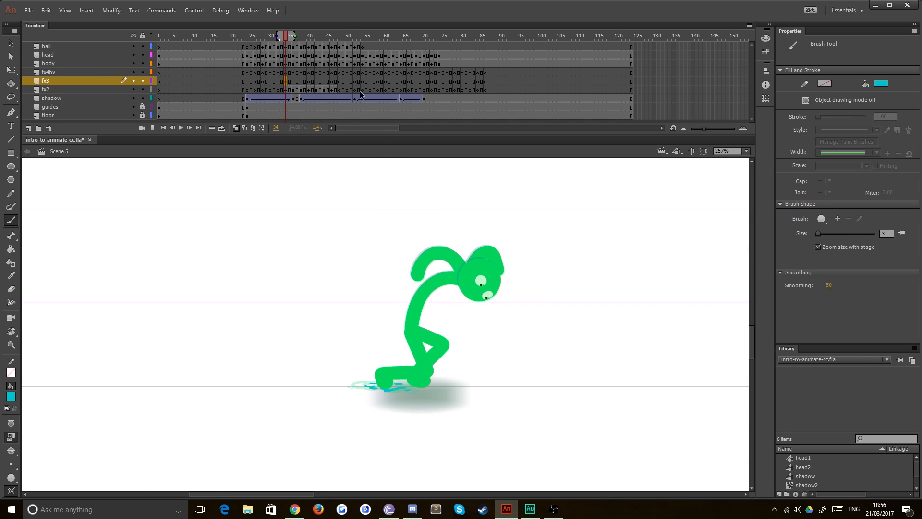
{"action": "left_click", "coordinate": [290, 90]}
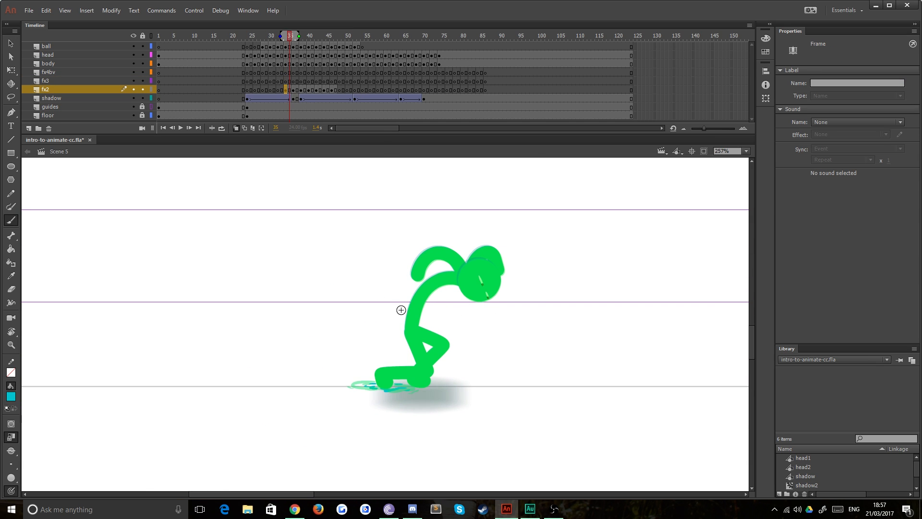
{"action": "key", "text": "."}
{"action": "key", "text": "."}
{"action": "key", "text": "."}
{"action": "key", "text": "."}
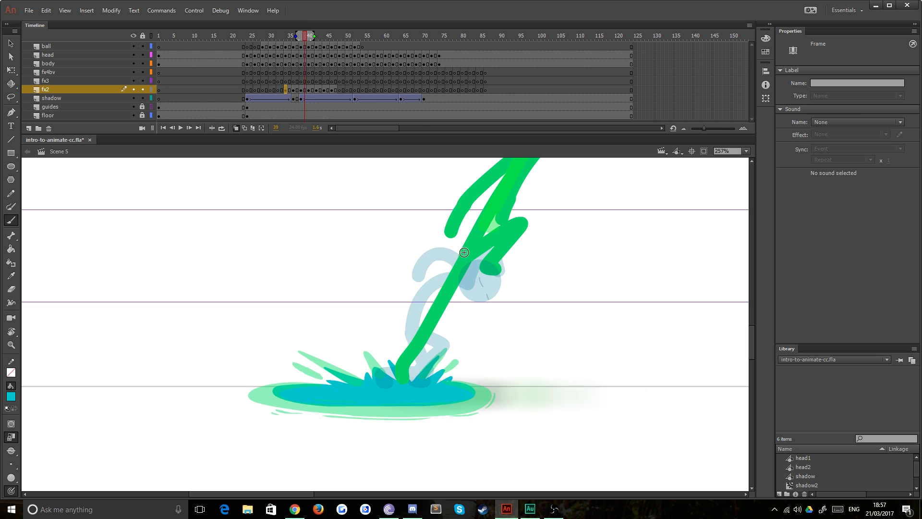
{"action": "left_click_drag", "start_coordinate": [412, 366], "coordinate": [409, 384]}
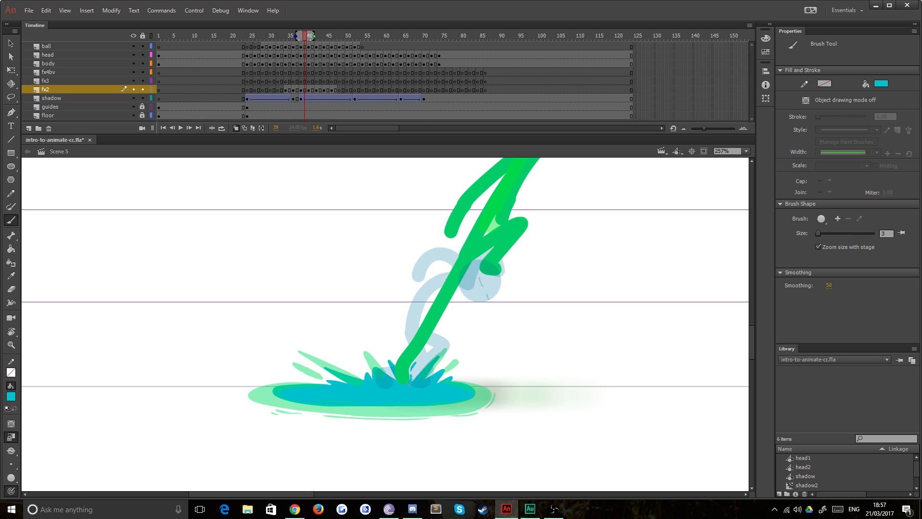
Step: At frame 40, paint thin cyan streaks trailing from the figure's foot down to the splash, with tiny droplets at their base
{"action": "key", "text": "."}
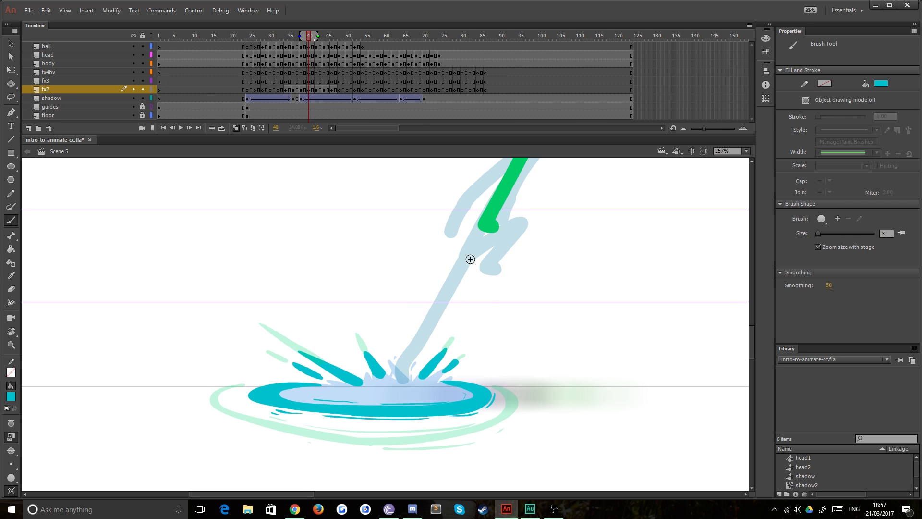
{"action": "left_click_drag", "start_coordinate": [477, 238], "coordinate": [403, 357]}
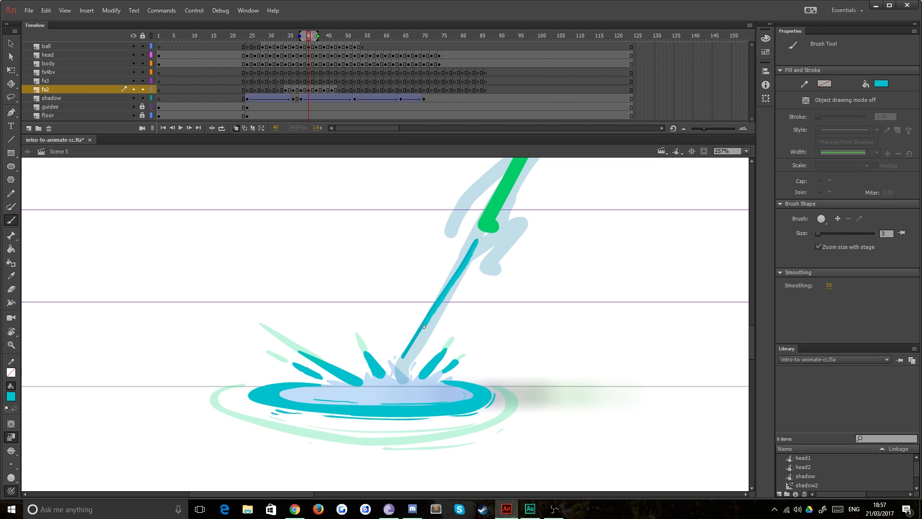
{"action": "left_click_drag", "start_coordinate": [488, 238], "coordinate": [468, 272]}
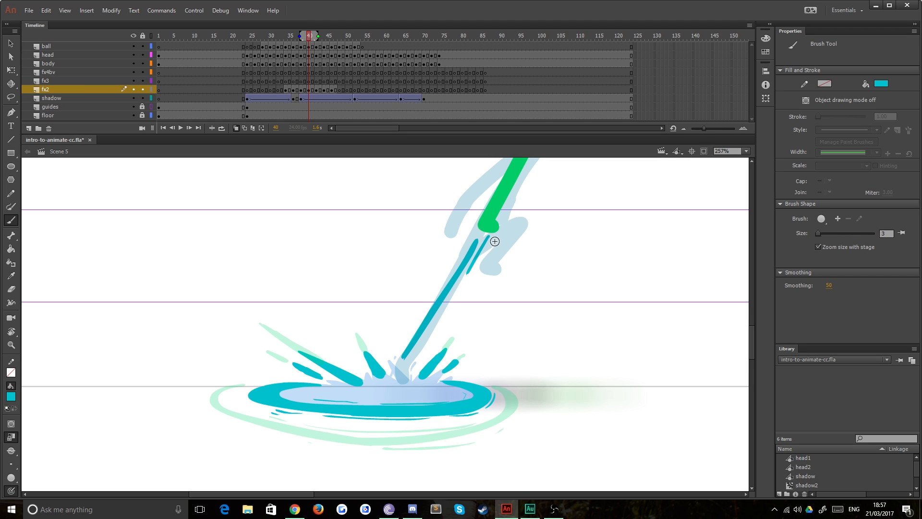
{"action": "mouse_move", "coordinate": [496, 235]}
{"action": "left_mouse_down"}
{"action": "mouse_move", "coordinate": [430, 301]}
{"action": "mouse_move", "coordinate": [436, 320]}
{"action": "left_mouse_up"}
{"action": "left_click_drag", "start_coordinate": [465, 281], "coordinate": [408, 359]}
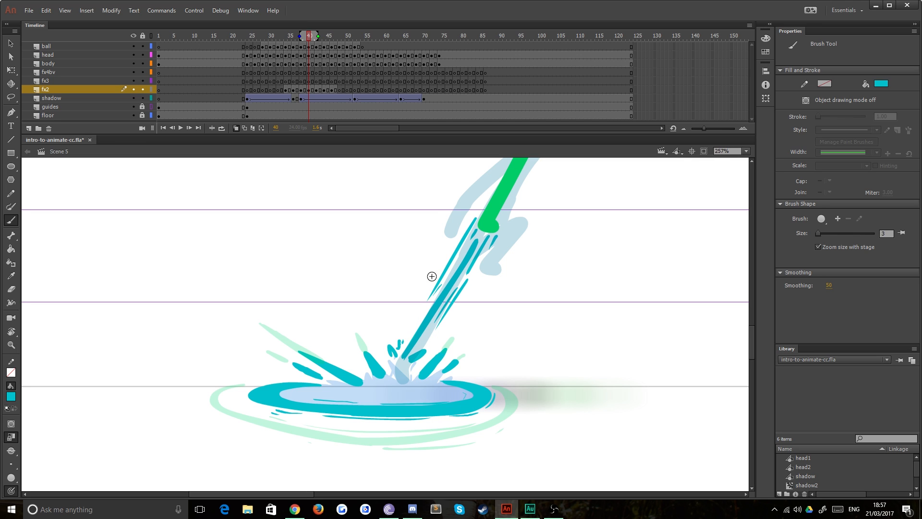
Step: At frame 42, paint long, thin cyan streaks along the previous figure's leg and down its upward path
{"action": "key", "text": "period"}
{"action": "key", "text": "period"}
{"action": "scroll", "coordinate": [495, 221], "scroll_direction": "up", "scroll_amount": 3}
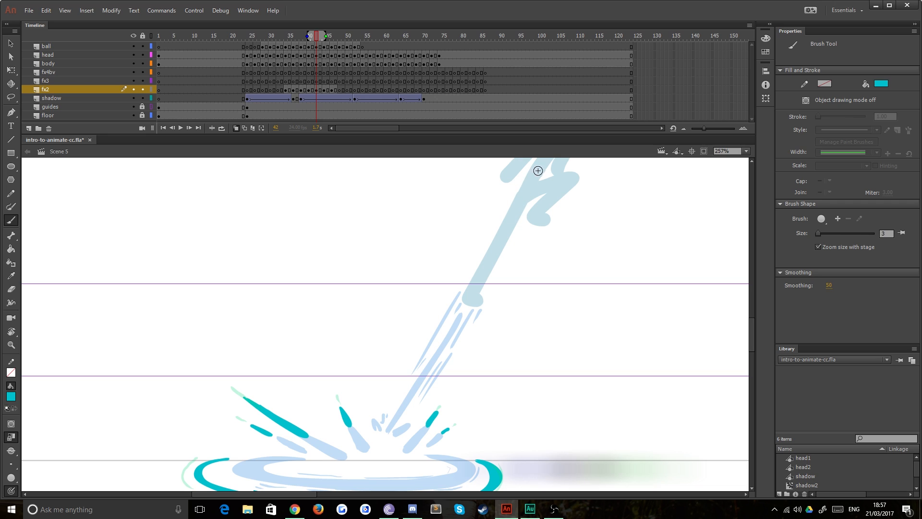
{"action": "left_click_drag", "start_coordinate": [538, 171], "coordinate": [438, 363]}
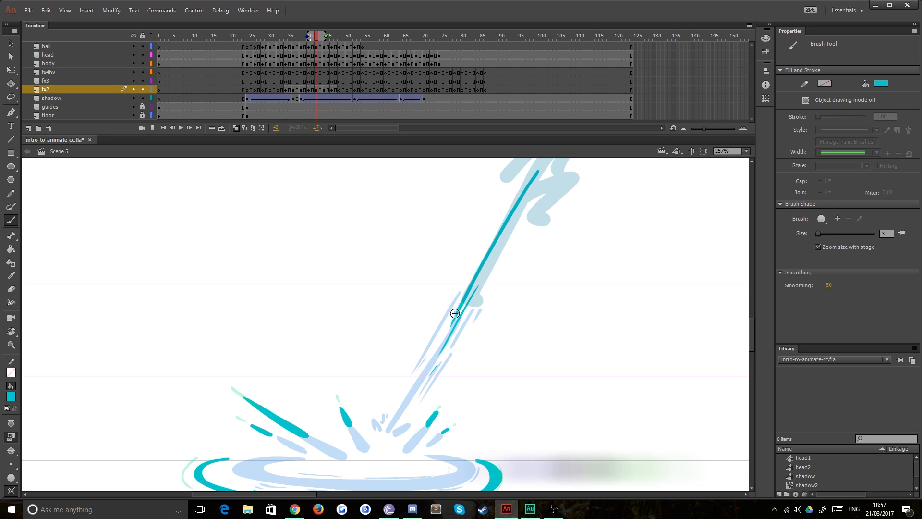
{"action": "left_click_drag", "start_coordinate": [457, 305], "coordinate": [413, 384]}
{"action": "left_click_drag", "start_coordinate": [430, 341], "coordinate": [419, 362]}
Step: Add curved cyan wisps around the upper end of the trail at frame 42, just behind the figure's trailing foot
{"action": "left_click_drag", "start_coordinate": [570, 173], "coordinate": [527, 258]}
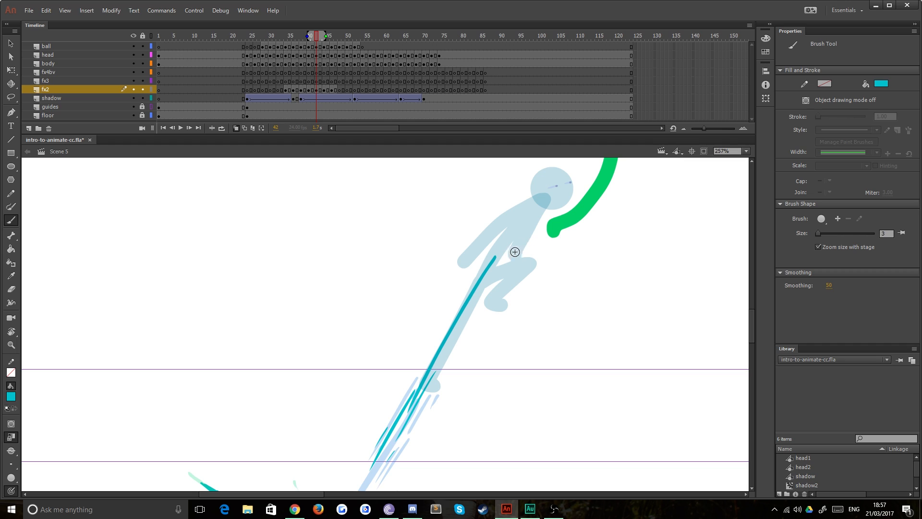
{"action": "mouse_move", "coordinate": [525, 212]}
{"action": "left_mouse_down"}
{"action": "mouse_move", "coordinate": [497, 210]}
{"action": "mouse_move", "coordinate": [484, 264]}
{"action": "left_mouse_up"}
{"action": "mouse_move", "coordinate": [530, 238]}
{"action": "left_mouse_down"}
{"action": "mouse_move", "coordinate": [507, 260]}
{"action": "mouse_move", "coordinate": [529, 247]}
{"action": "left_mouse_up"}
{"action": "mouse_move", "coordinate": [543, 241]}
{"action": "left_mouse_down"}
{"action": "mouse_move", "coordinate": [499, 259]}
{"action": "mouse_move", "coordinate": [516, 254]}
{"action": "mouse_move", "coordinate": [498, 269]}
{"action": "left_mouse_up"}
{"action": "mouse_move", "coordinate": [500, 282]}
{"action": "left_mouse_down"}
{"action": "mouse_move", "coordinate": [470, 325]}
{"action": "mouse_move", "coordinate": [470, 299]}
{"action": "mouse_move", "coordinate": [445, 334]}
{"action": "left_mouse_up"}
Step: At frame 44, repaint the trail as thinner, broken cyan streaks with curling wisps at its upper end
{"action": "key", "text": "period"}
{"action": "key", "text": "period"}
{"action": "mouse_move", "coordinate": [516, 207]}
{"action": "left_mouse_down"}
{"action": "mouse_move", "coordinate": [480, 213]}
{"action": "mouse_move", "coordinate": [508, 229]}
{"action": "mouse_move", "coordinate": [480, 256]}
{"action": "left_mouse_up"}
{"action": "mouse_move", "coordinate": [495, 221]}
{"action": "left_mouse_down"}
{"action": "mouse_move", "coordinate": [482, 232]}
{"action": "mouse_move", "coordinate": [513, 252]}
{"action": "left_mouse_up"}
{"action": "mouse_move", "coordinate": [487, 287]}
{"action": "left_mouse_down"}
{"action": "mouse_move", "coordinate": [508, 268]}
{"action": "mouse_move", "coordinate": [451, 317]}
{"action": "mouse_move", "coordinate": [422, 392]}
{"action": "mouse_move", "coordinate": [409, 386]}
{"action": "mouse_move", "coordinate": [392, 417]}
{"action": "mouse_move", "coordinate": [396, 331]}
{"action": "left_mouse_up"}
{"action": "mouse_move", "coordinate": [496, 175]}
{"action": "left_mouse_down"}
{"action": "mouse_move", "coordinate": [464, 261]}
{"action": "mouse_move", "coordinate": [482, 244]}
{"action": "mouse_move", "coordinate": [484, 280]}
{"action": "left_mouse_up"}
Step: At frame 46, paint short cyan fragments along the previous wisps and streaks of the fading trail
{"action": "key", "text": "period"}
{"action": "key", "text": "period"}
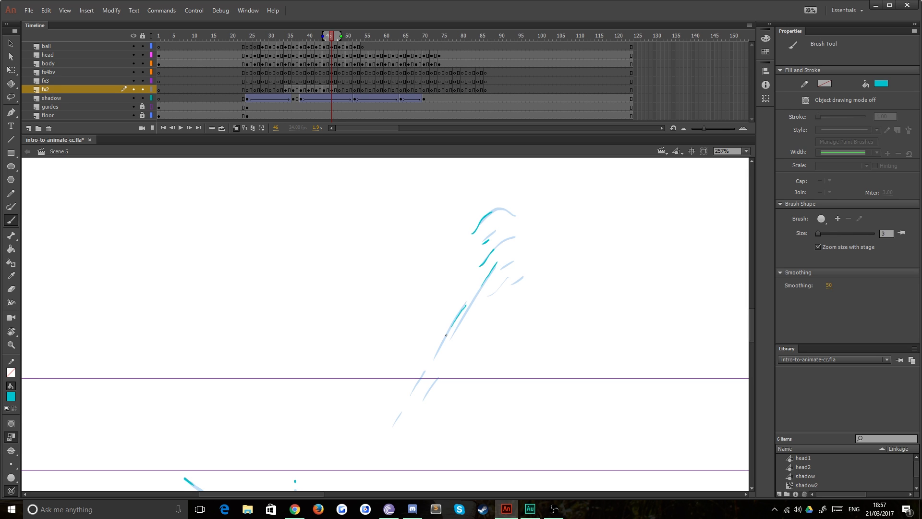
{"action": "left_click_drag", "start_coordinate": [426, 370], "coordinate": [421, 379]}
{"action": "left_click_drag", "start_coordinate": [442, 370], "coordinate": [435, 380]}
{"action": "left_click_drag", "start_coordinate": [506, 267], "coordinate": [502, 270]}
Step: At frame 48, paint tiny cyan dashes at the ends of the previous trail fragments
{"action": "key", "text": "period"}
{"action": "key", "text": "period"}
{"action": "left_click_drag", "start_coordinate": [474, 232], "coordinate": [468, 240]}
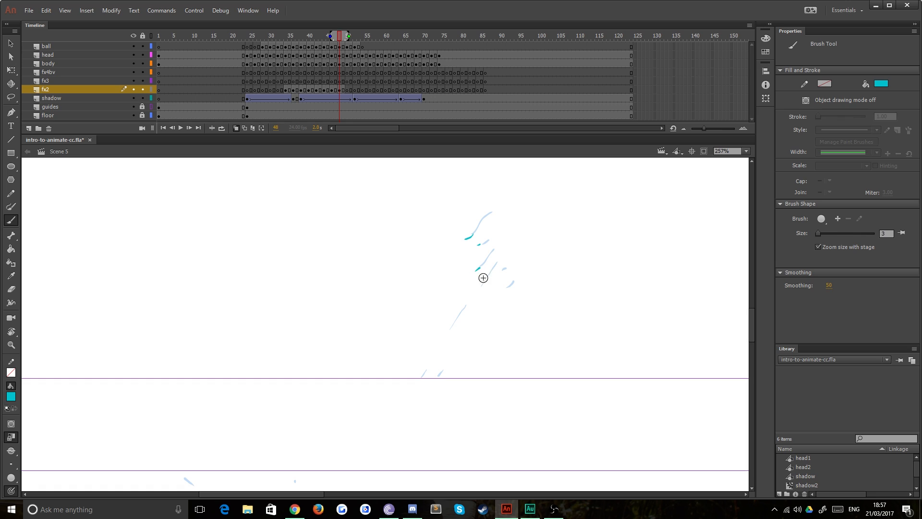
{"action": "left_click_drag", "start_coordinate": [465, 304], "coordinate": [459, 315]}
{"action": "left_click_drag", "start_coordinate": [441, 373], "coordinate": [436, 378]}
Step: At frame 50, paint the last trail remnants as tiny cyan dots, replacing the oversized lower dot with a smaller mark
{"action": "key", "text": "period"}
{"action": "key", "text": "period"}
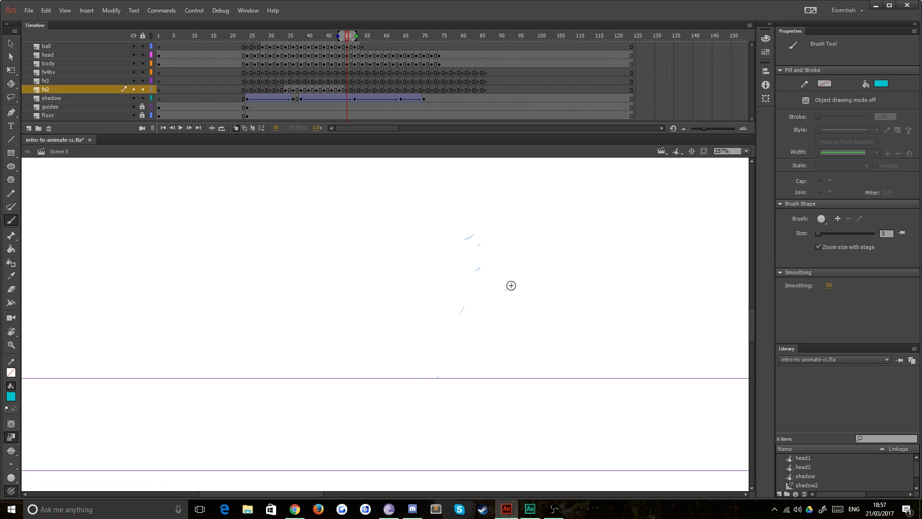
{"action": "left_click", "coordinate": [460, 240]}
{"action": "left_click", "coordinate": [474, 272]}
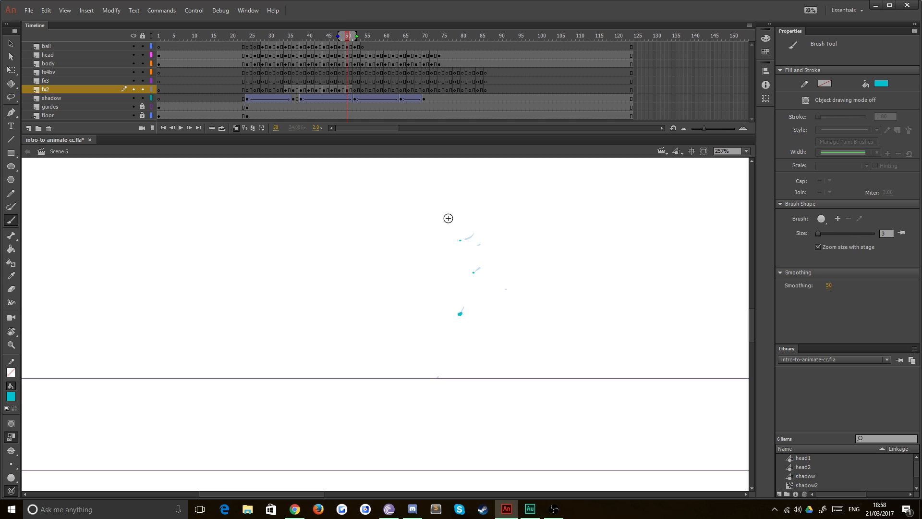
{"action": "key", "text": "ctrl+z"}
{"action": "left_click_drag", "start_coordinate": [462, 309], "coordinate": [461, 312]}
Step: Zoom out and play the animation repeatedly from around frame 34 to review the jump trail with the splash
{"action": "key", "text": "ctrl+minus"}
{"action": "key", "text": "ctrl+minus"}
{"action": "left_click", "coordinate": [285, 78]}
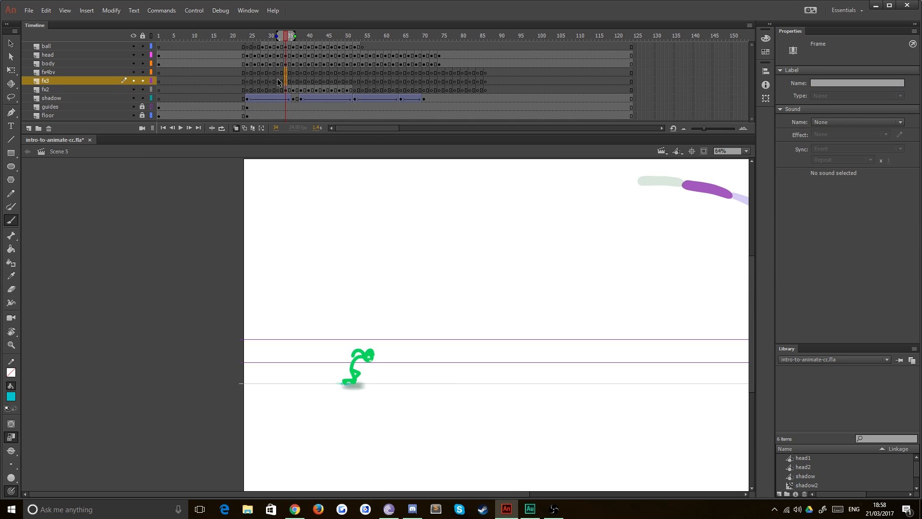
{"action": "key", "text": "Return"}
{"action": "left_click", "coordinate": [286, 72]}
{"action": "key", "text": "Return"}
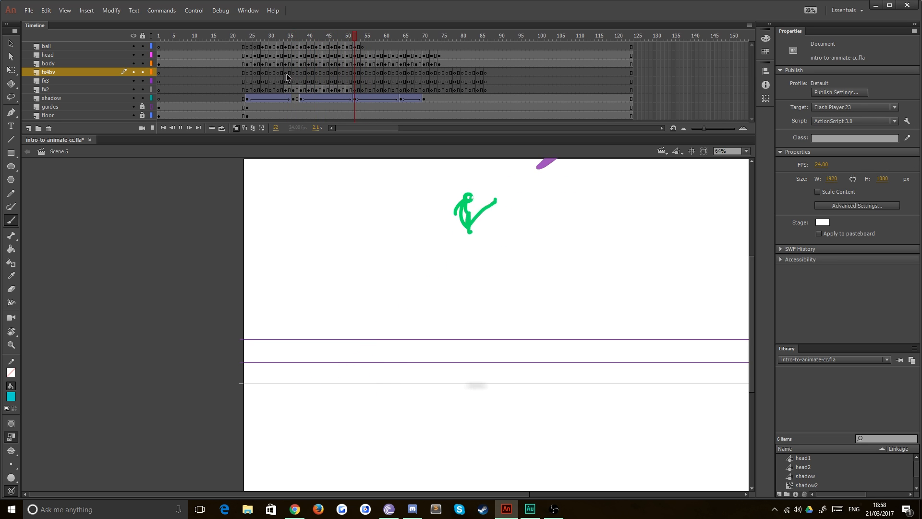
{"action": "left_click", "coordinate": [292, 80]}
{"action": "key", "text": "Return"}
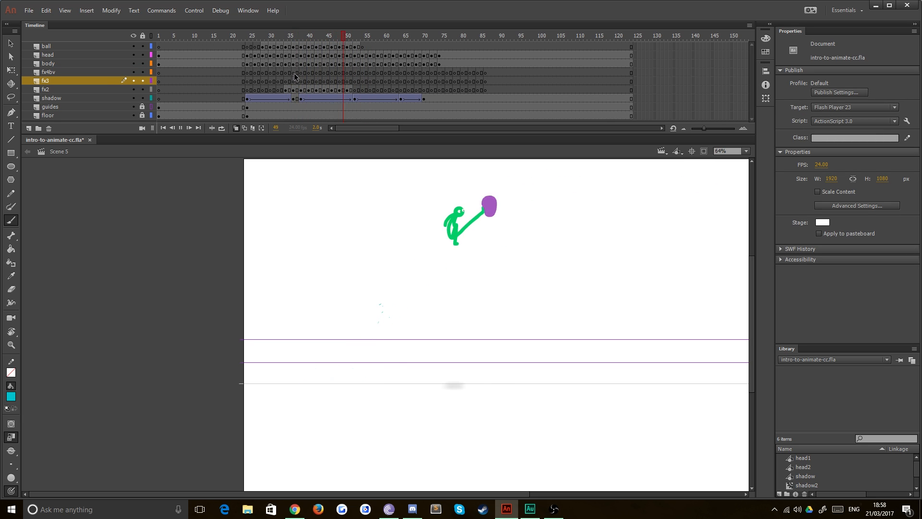
{"action": "left_click", "coordinate": [294, 76]}
{"action": "key", "text": "Return"}
Step: On the fx3 layer at frame 40, paint small cyan arcs around the foot of the figure's bent leg
{"action": "left_click", "coordinate": [305, 75]}
{"action": "left_click_drag", "start_coordinate": [292, 81], "coordinate": [312, 82]}
{"action": "left_click", "coordinate": [309, 82]}
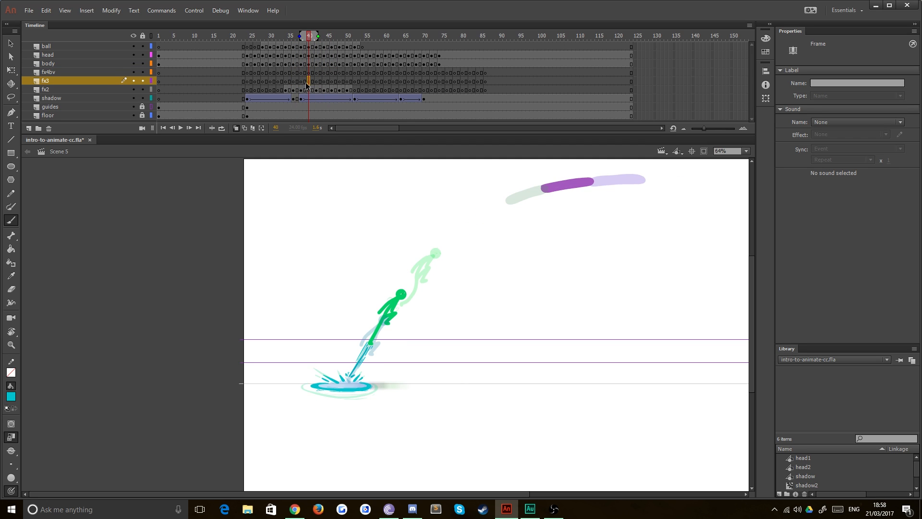
{"action": "key", "text": "comma"}
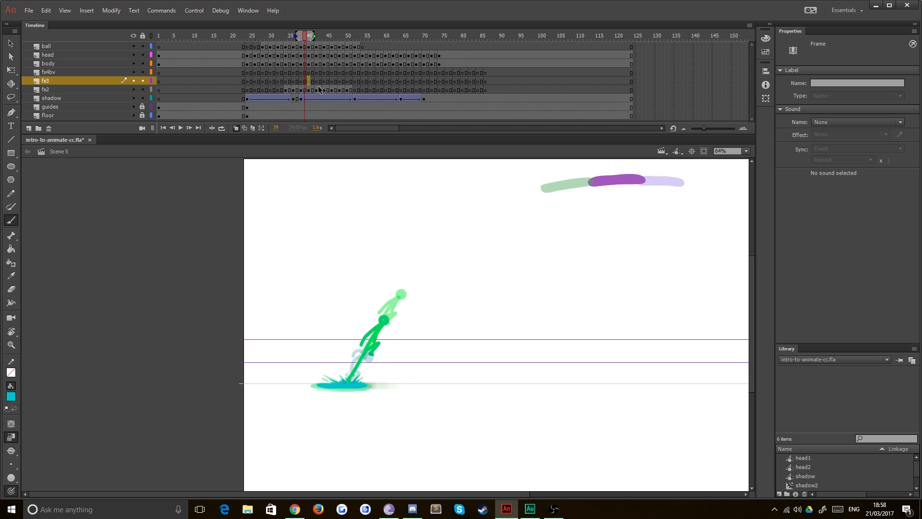
{"action": "key", "text": "period"}
{"action": "key", "text": "ctrl+equal"}
{"action": "key", "text": "ctrl+equal"}
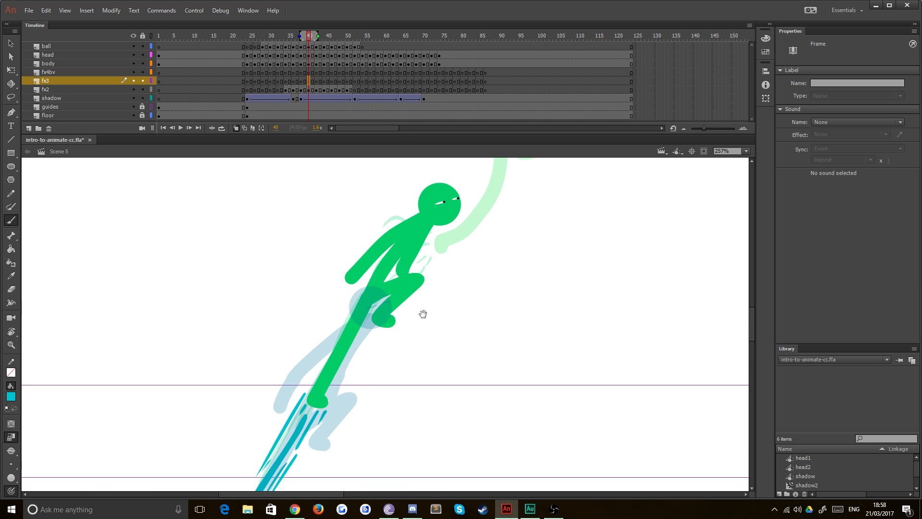
{"action": "key", "text": "b"}
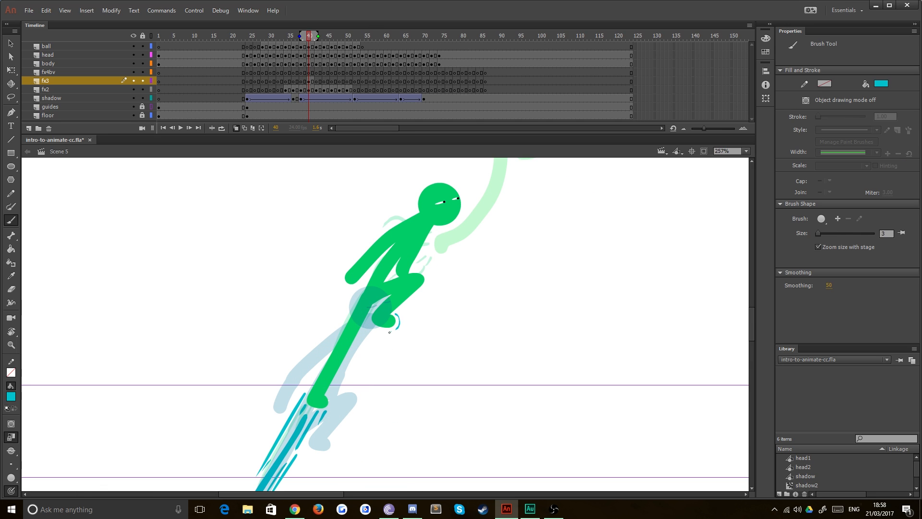
Step: At frame 42 of the fx3 layer, paint a cyan arc around the bent leg's foot with thin streaks trailing diagonally below
{"action": "key", "text": "period"}
{"action": "key", "text": "period"}
{"action": "left_click_drag", "start_coordinate": [522, 189], "coordinate": [467, 300]}
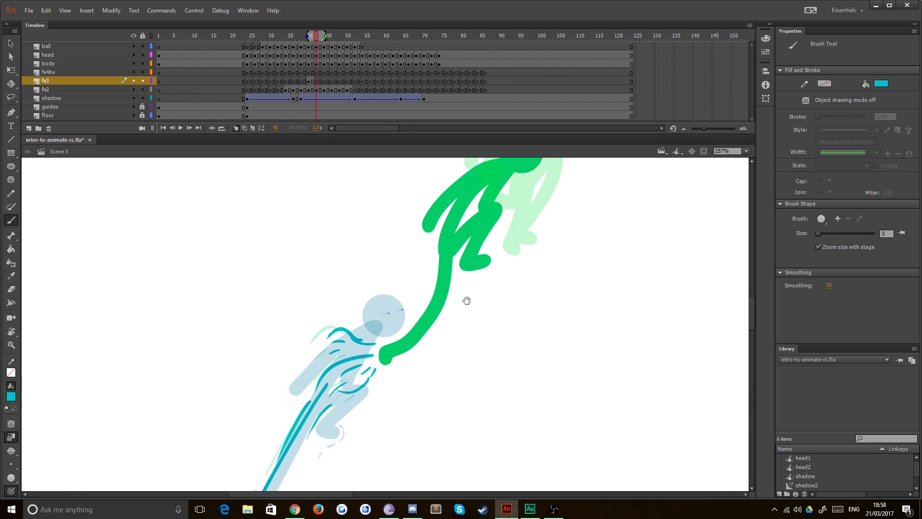
{"action": "left_click_drag", "start_coordinate": [494, 267], "coordinate": [446, 323]}
{"action": "mouse_move", "coordinate": [468, 286]}
{"action": "left_mouse_down"}
{"action": "mouse_move", "coordinate": [449, 312]}
{"action": "mouse_move", "coordinate": [453, 323]}
{"action": "left_mouse_up"}
{"action": "left_click_drag", "start_coordinate": [488, 249], "coordinate": [480, 280]}
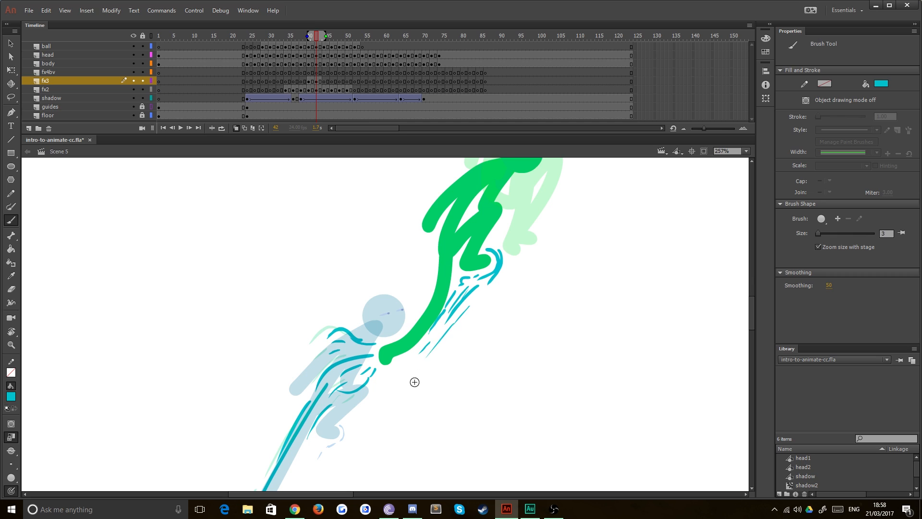
Step: At frame 44, paint a small cyan burst beside the kicking foot with a curved tail and thin streaks trailing down behind it
{"action": "key", "text": "period"}
{"action": "key", "text": "period"}
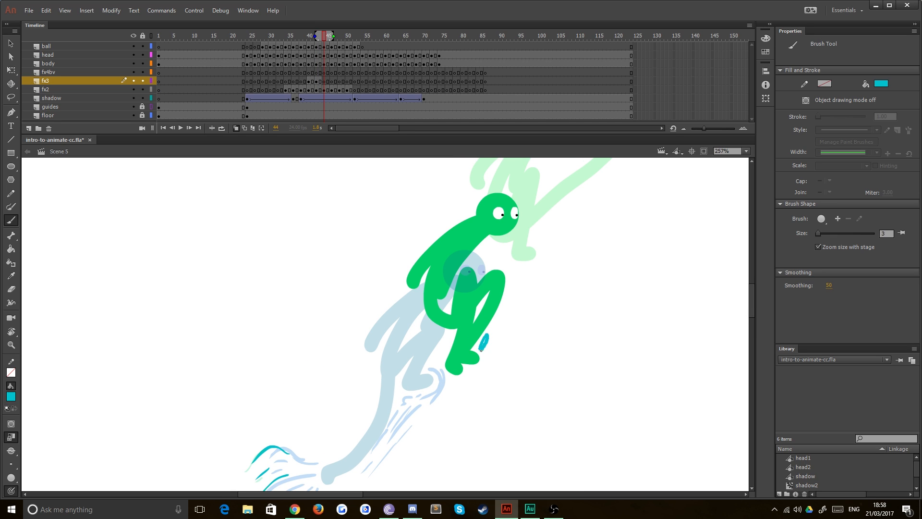
{"action": "mouse_move", "coordinate": [484, 353]}
{"action": "left_mouse_down"}
{"action": "mouse_move", "coordinate": [498, 344]}
{"action": "mouse_move", "coordinate": [386, 443]}
{"action": "left_mouse_up"}
{"action": "mouse_move", "coordinate": [406, 414]}
{"action": "left_mouse_down"}
{"action": "mouse_move", "coordinate": [385, 439]}
{"action": "mouse_move", "coordinate": [394, 445]}
{"action": "left_mouse_up"}
{"action": "left_click_drag", "start_coordinate": [441, 369], "coordinate": [434, 373]}
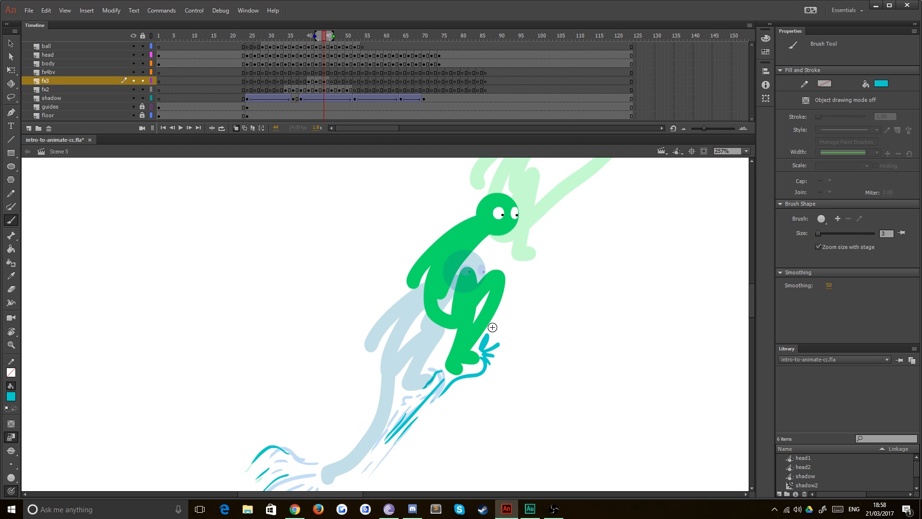
{"action": "left_click_drag", "start_coordinate": [492, 340], "coordinate": [508, 339]}
{"action": "mouse_move", "coordinate": [473, 379]}
{"action": "left_mouse_down"}
{"action": "mouse_move", "coordinate": [428, 419]}
{"action": "mouse_move", "coordinate": [398, 417]}
{"action": "left_mouse_up"}
Step: Flip back and forth between frames 44 and 46 to examine how the leg moves into the kick
{"action": "key", "text": "period"}
{"action": "key", "text": "period"}
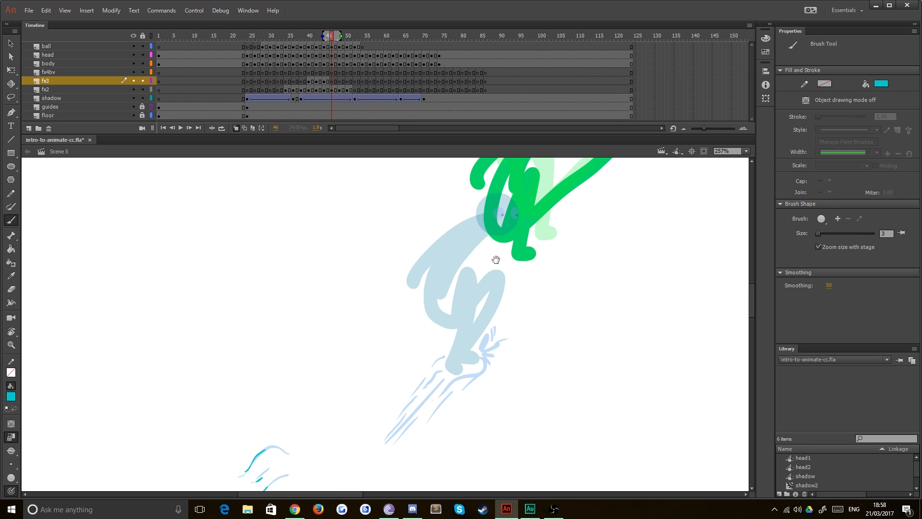
{"action": "left_click_drag", "start_coordinate": [495, 259], "coordinate": [470, 319]}
{"action": "left_click_drag", "start_coordinate": [452, 386], "coordinate": [494, 290]}
{"action": "key", "text": "comma"}
{"action": "key", "text": "comma"}
{"action": "key", "text": "period"}
{"action": "key", "text": "period"}
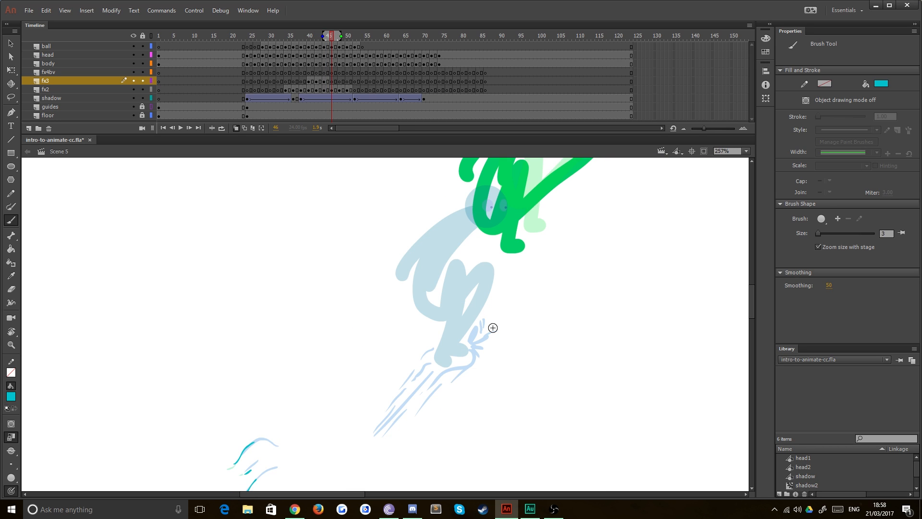
{"action": "key", "text": "comma"}
{"action": "key", "text": "comma"}
{"action": "key", "text": "period"}
{"action": "key", "text": "period"}
{"action": "key", "text": "comma"}
{"action": "key", "text": "comma"}
{"action": "key", "text": "period"}
{"action": "key", "text": "period"}
Step: At frame 46, outline a spiky cyan impact burst where the foot meets the purple ball and fill it with cyan
{"action": "left_click_drag", "start_coordinate": [509, 252], "coordinate": [393, 398]}
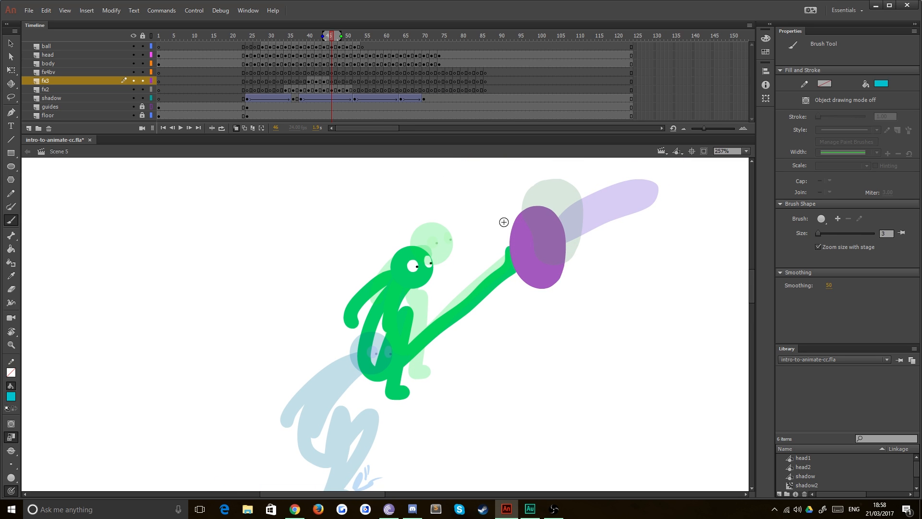
{"action": "mouse_move", "coordinate": [508, 235]}
{"action": "left_mouse_down"}
{"action": "mouse_move", "coordinate": [478, 209]}
{"action": "mouse_move", "coordinate": [497, 237]}
{"action": "mouse_move", "coordinate": [479, 232]}
{"action": "mouse_move", "coordinate": [498, 253]}
{"action": "mouse_move", "coordinate": [477, 269]}
{"action": "left_mouse_up"}
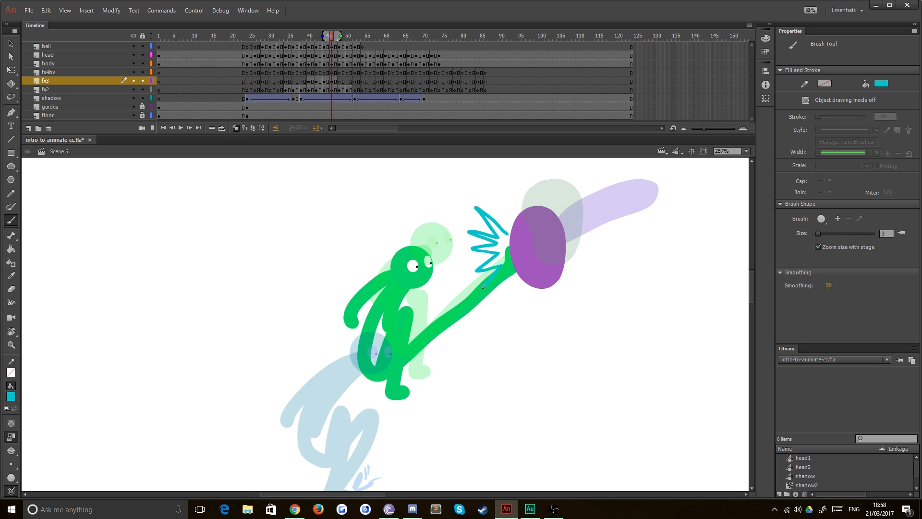
{"action": "key", "text": "ctrl+z"}
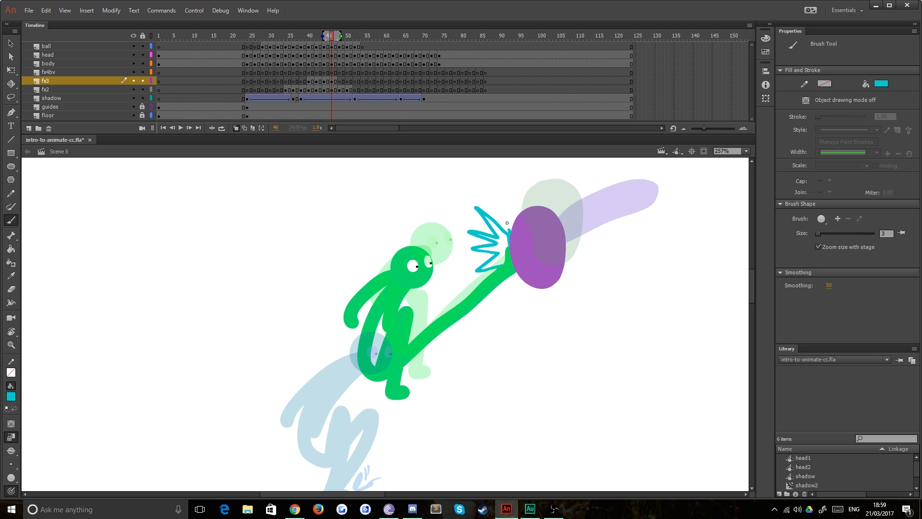
{"action": "left_click_drag", "start_coordinate": [508, 231], "coordinate": [510, 239]}
{"action": "key", "text": "k"}
{"action": "left_click", "coordinate": [502, 243]}
{"action": "key", "text": "b"}
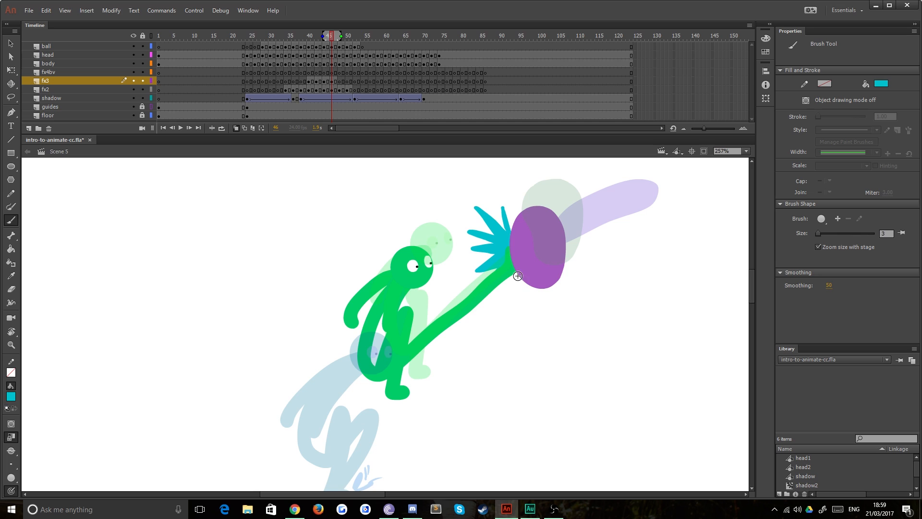
Step: Paint cyan spikes below the ball and thin diagonal speed lines beneath the kicking leg at frame 46
{"action": "mouse_move", "coordinate": [513, 275]}
{"action": "left_mouse_down"}
{"action": "mouse_move", "coordinate": [521, 278]}
{"action": "mouse_move", "coordinate": [521, 314]}
{"action": "mouse_move", "coordinate": [526, 274]}
{"action": "mouse_move", "coordinate": [524, 290]}
{"action": "mouse_move", "coordinate": [402, 422]}
{"action": "left_mouse_up"}
{"action": "mouse_move", "coordinate": [441, 373]}
{"action": "left_mouse_down"}
{"action": "mouse_move", "coordinate": [401, 423]}
{"action": "mouse_move", "coordinate": [417, 432]}
{"action": "left_mouse_up"}
{"action": "mouse_move", "coordinate": [477, 352]}
{"action": "left_mouse_down"}
{"action": "mouse_move", "coordinate": [443, 384]}
{"action": "mouse_move", "coordinate": [448, 348]}
{"action": "mouse_move", "coordinate": [435, 365]}
{"action": "left_mouse_up"}
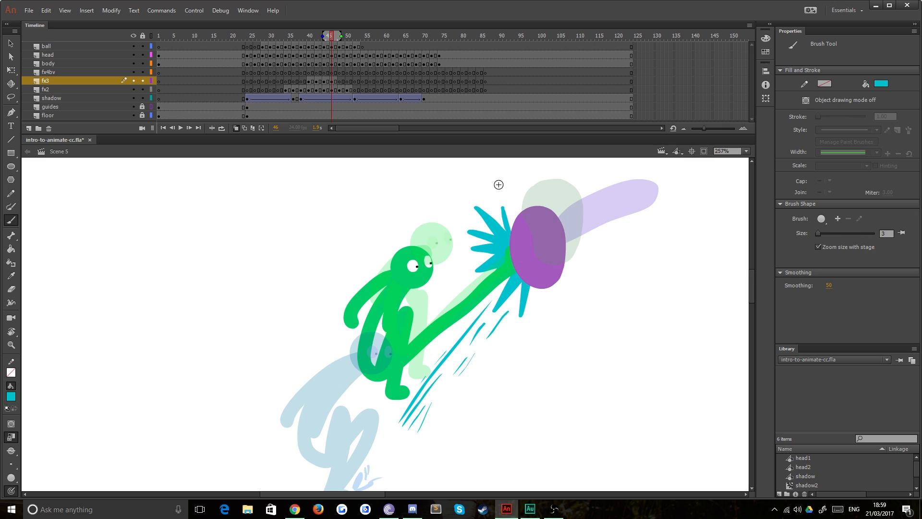
Step: At frame 46, add thin cyan spikes between the points of the impact burst and along its lower edge
{"action": "mouse_move", "coordinate": [503, 208]}
{"action": "left_mouse_down"}
{"action": "mouse_move", "coordinate": [512, 232]}
{"action": "mouse_move", "coordinate": [473, 224]}
{"action": "mouse_move", "coordinate": [457, 243]}
{"action": "mouse_move", "coordinate": [462, 264]}
{"action": "left_mouse_up"}
{"action": "mouse_move", "coordinate": [486, 269]}
{"action": "left_mouse_down"}
{"action": "mouse_move", "coordinate": [485, 298]}
{"action": "mouse_move", "coordinate": [511, 282]}
{"action": "mouse_move", "coordinate": [500, 312]}
{"action": "left_mouse_up"}
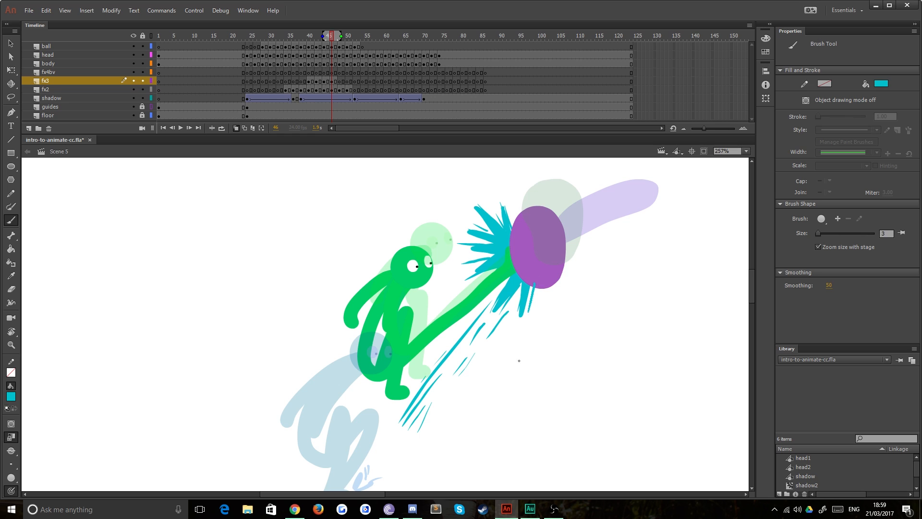
Step: At frame 48, paint scattered cyan flecks flying outward around the impact point and below the kicking leg
{"action": "key", "text": "period"}
{"action": "key", "text": "period"}
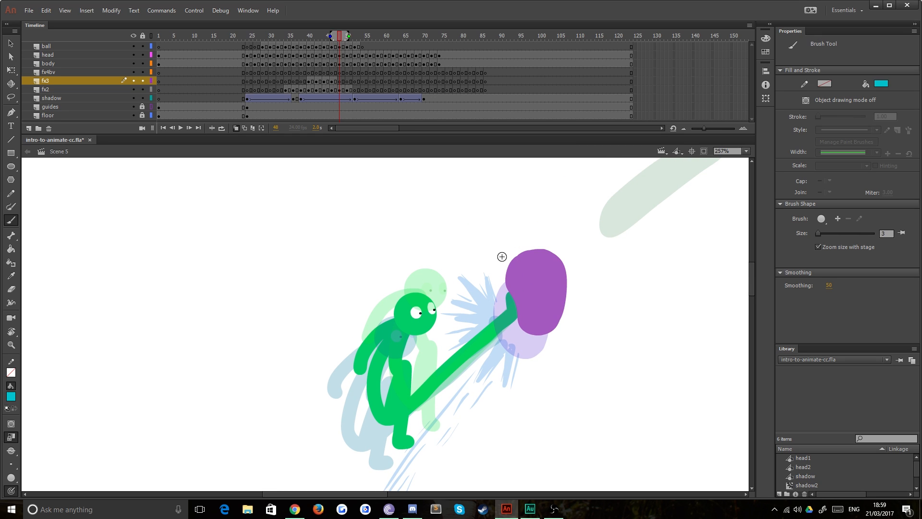
{"action": "left_click_drag", "start_coordinate": [472, 210], "coordinate": [473, 216]}
{"action": "mouse_move", "coordinate": [423, 236]}
{"action": "left_mouse_down"}
{"action": "mouse_move", "coordinate": [450, 262]}
{"action": "mouse_move", "coordinate": [402, 284]}
{"action": "left_mouse_up"}
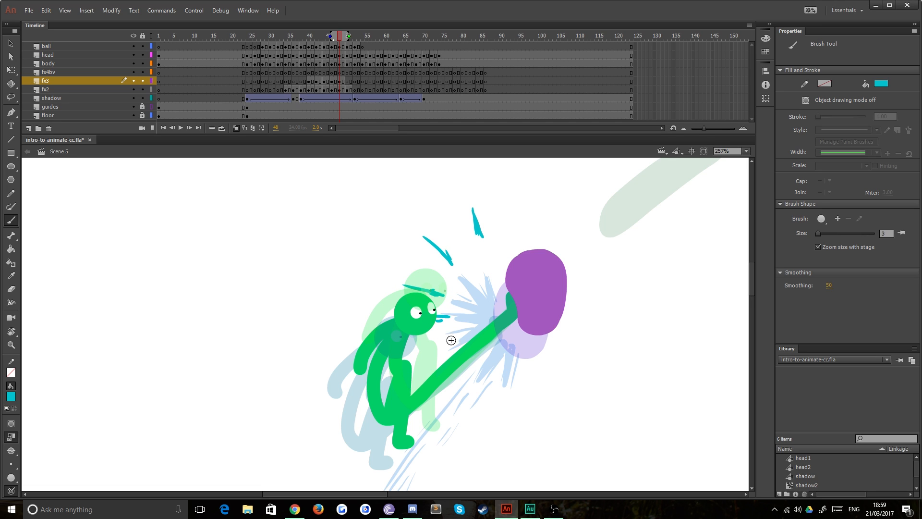
{"action": "mouse_move", "coordinate": [449, 344]}
{"action": "left_mouse_down"}
{"action": "mouse_move", "coordinate": [437, 349]}
{"action": "mouse_move", "coordinate": [471, 391]}
{"action": "mouse_move", "coordinate": [502, 400]}
{"action": "mouse_move", "coordinate": [425, 434]}
{"action": "mouse_move", "coordinate": [422, 452]}
{"action": "left_mouse_up"}
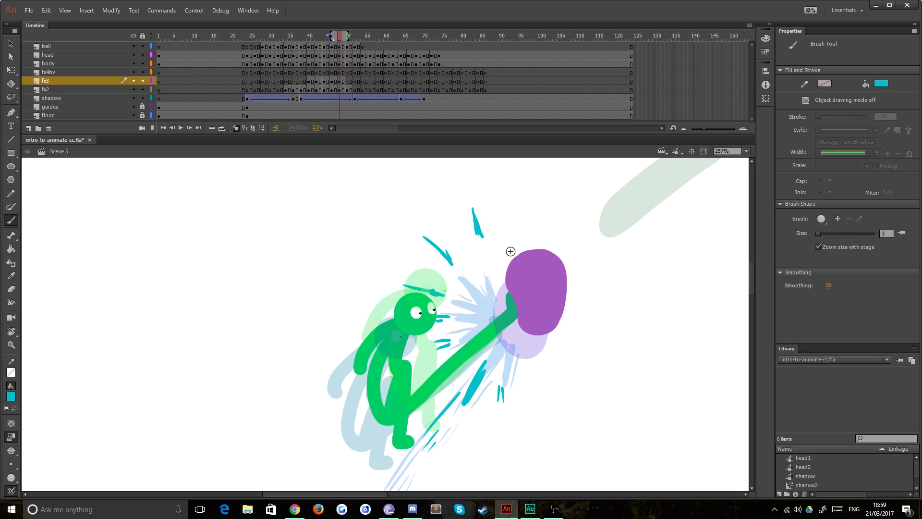
Step: At frame 48, outline a tall oval behind the foot and ball, fill it with cyan, and compare it with frame 46
{"action": "mouse_move", "coordinate": [495, 235]}
{"action": "left_mouse_down"}
{"action": "mouse_move", "coordinate": [468, 296]}
{"action": "mouse_move", "coordinate": [486, 351]}
{"action": "mouse_move", "coordinate": [511, 366]}
{"action": "mouse_move", "coordinate": [537, 350]}
{"action": "mouse_move", "coordinate": [533, 265]}
{"action": "left_mouse_up"}
{"action": "key", "text": "k"}
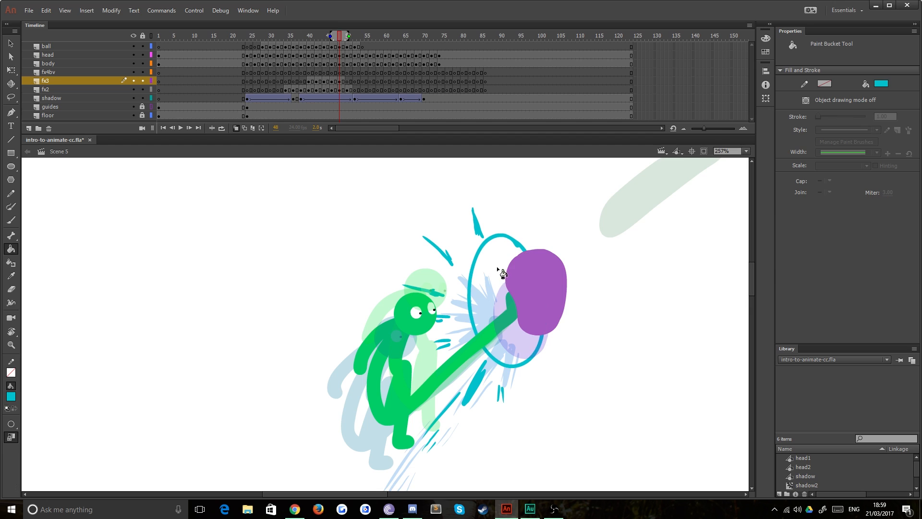
{"action": "left_click", "coordinate": [500, 266]}
{"action": "key", "text": "comma"}
{"action": "key", "text": "comma"}
{"action": "key", "text": "period"}
{"action": "key", "text": "period"}
Step: Advance to frame 50 and switch back to the Brush tool
{"action": "key", "text": "period"}
{"action": "key", "text": "period"}
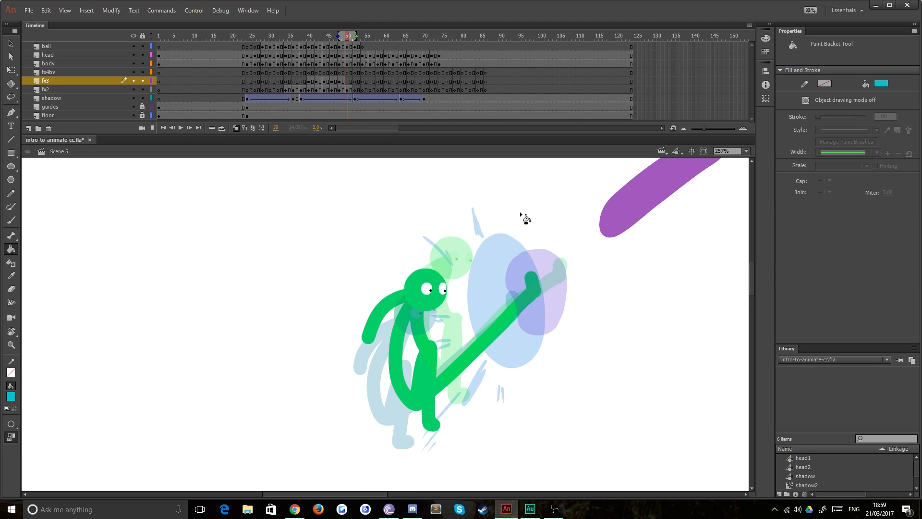
{"action": "key", "text": "b"}
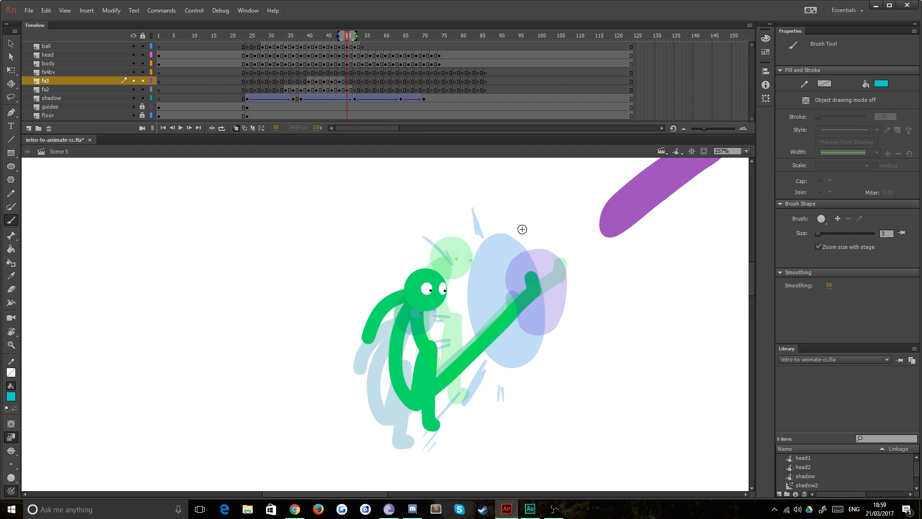
{"action": "mouse_move", "coordinate": [475, 214]}
{"action": "left_mouse_down"}
{"action": "mouse_move", "coordinate": [456, 249]}
{"action": "mouse_move", "coordinate": [454, 362]}
{"action": "left_mouse_up"}
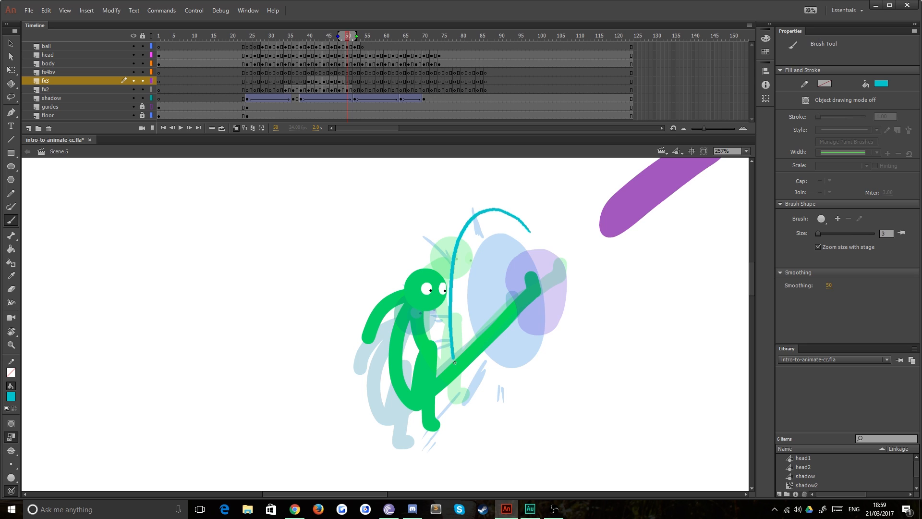
{"action": "key", "text": "ctrl+z"}
{"action": "left_click_drag", "start_coordinate": [542, 240], "coordinate": [526, 216]}
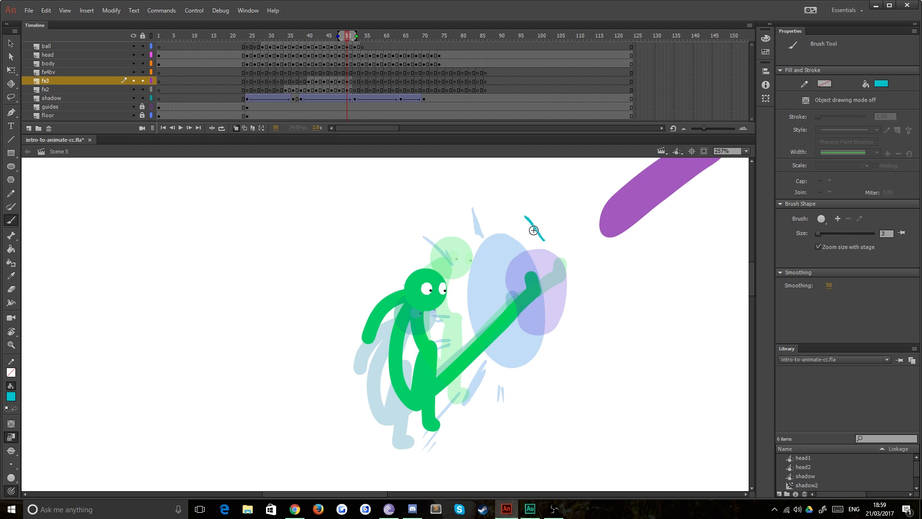
{"action": "key", "text": "ctrl+z"}
{"action": "mouse_move", "coordinate": [539, 248]}
{"action": "left_mouse_down"}
{"action": "mouse_move", "coordinate": [500, 204]}
{"action": "mouse_move", "coordinate": [475, 215]}
{"action": "mouse_move", "coordinate": [459, 260]}
{"action": "mouse_move", "coordinate": [462, 366]}
{"action": "left_mouse_up"}
{"action": "key", "text": "ctrl+z"}
Step: At frame 50, outline a cyan ring larger than the previous oval, with an off-centre hole, and fill the band with cyan
{"action": "mouse_move", "coordinate": [547, 284]}
{"action": "left_mouse_down"}
{"action": "mouse_move", "coordinate": [515, 220]}
{"action": "mouse_move", "coordinate": [442, 281]}
{"action": "mouse_move", "coordinate": [454, 360]}
{"action": "mouse_move", "coordinate": [489, 407]}
{"action": "mouse_move", "coordinate": [544, 371]}
{"action": "mouse_move", "coordinate": [556, 312]}
{"action": "left_mouse_up"}
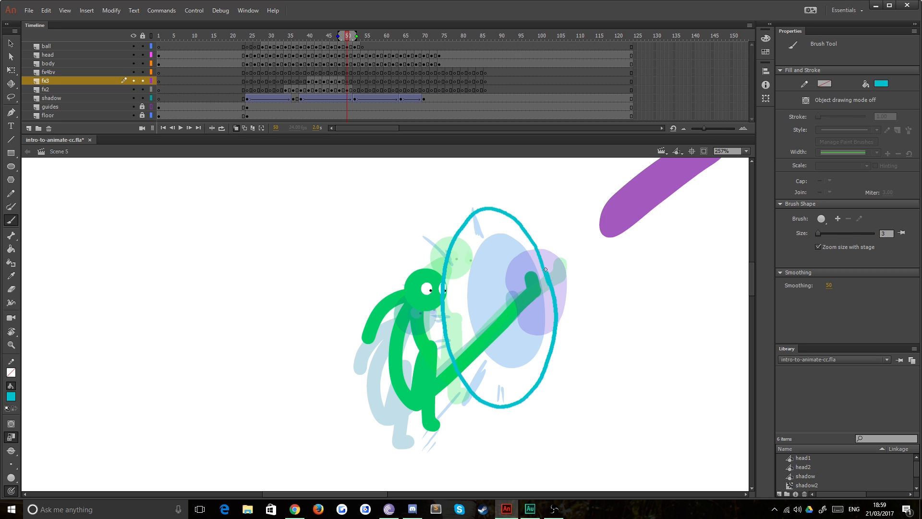
{"action": "left_click_drag", "start_coordinate": [529, 237], "coordinate": [543, 282]}
{"action": "mouse_move", "coordinate": [484, 236]}
{"action": "left_mouse_down"}
{"action": "mouse_move", "coordinate": [469, 312]}
{"action": "mouse_move", "coordinate": [491, 380]}
{"action": "mouse_move", "coordinate": [516, 383]}
{"action": "mouse_move", "coordinate": [533, 362]}
{"action": "mouse_move", "coordinate": [545, 313]}
{"action": "left_mouse_up"}
{"action": "key", "text": "k"}
{"action": "left_click", "coordinate": [540, 272]}
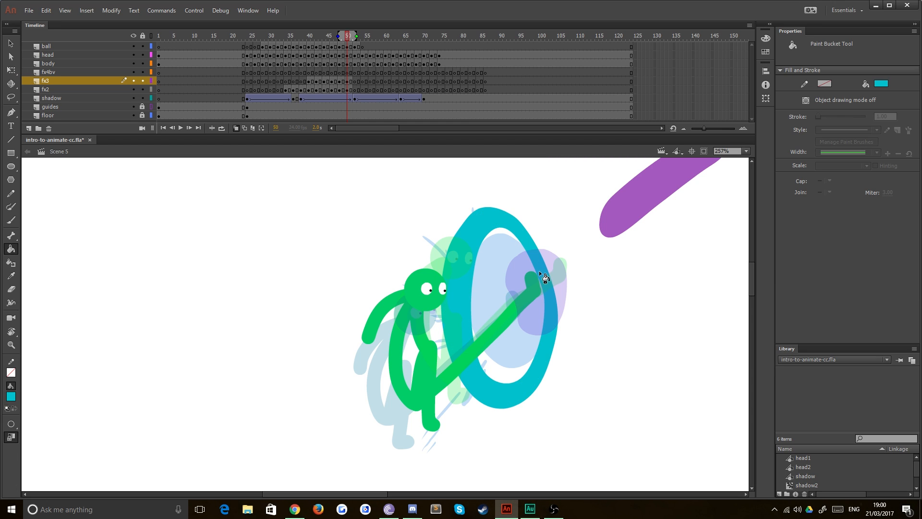
Step: At frame 52, outline a larger, thinner cyan ring around the previous one and fill its band with cyan
{"action": "key", "text": "period"}
{"action": "key", "text": "period"}
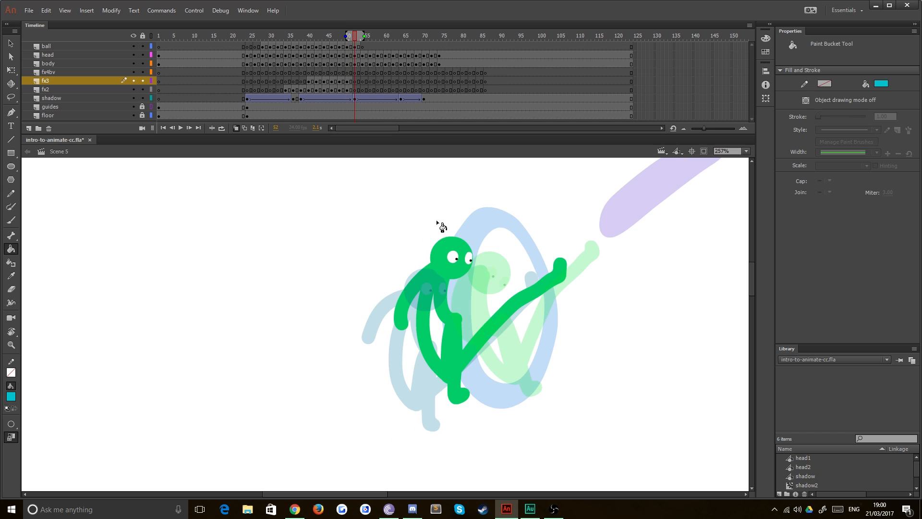
{"action": "key", "text": "b"}
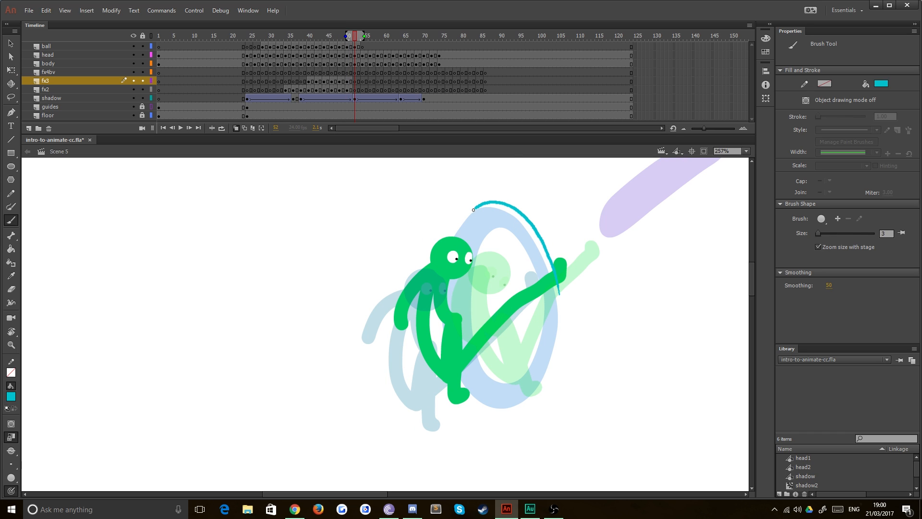
{"action": "left_click_drag", "start_coordinate": [473, 209], "coordinate": [452, 236]}
{"action": "key", "text": "ctrl+z"}
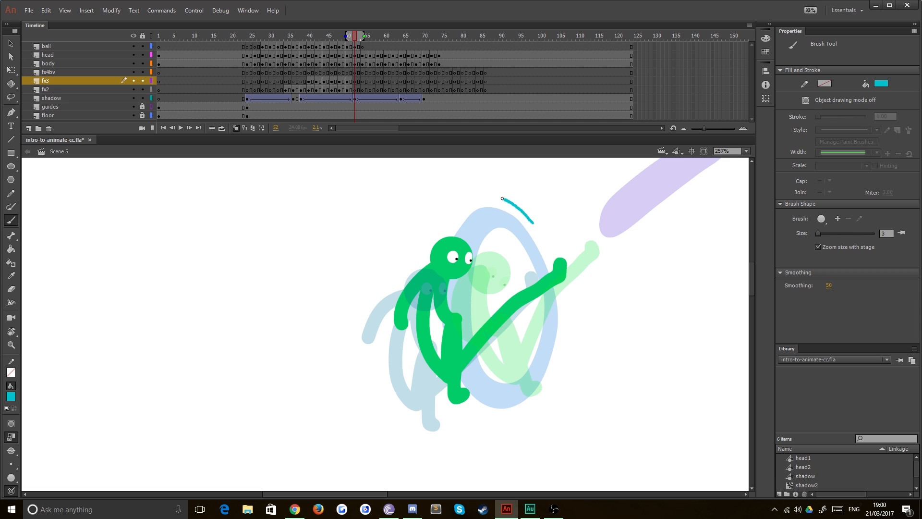
{"action": "mouse_move", "coordinate": [502, 198]}
{"action": "left_mouse_down"}
{"action": "mouse_move", "coordinate": [476, 196]}
{"action": "mouse_move", "coordinate": [444, 226]}
{"action": "left_mouse_up"}
{"action": "mouse_move", "coordinate": [422, 333]}
{"action": "left_mouse_down"}
{"action": "mouse_move", "coordinate": [449, 405]}
{"action": "mouse_move", "coordinate": [484, 425]}
{"action": "mouse_move", "coordinate": [523, 414]}
{"action": "mouse_move", "coordinate": [550, 382]}
{"action": "mouse_move", "coordinate": [562, 336]}
{"action": "mouse_move", "coordinate": [555, 265]}
{"action": "mouse_move", "coordinate": [521, 207]}
{"action": "mouse_move", "coordinate": [539, 237]}
{"action": "left_mouse_up"}
{"action": "left_click_drag", "start_coordinate": [488, 198], "coordinate": [453, 231]}
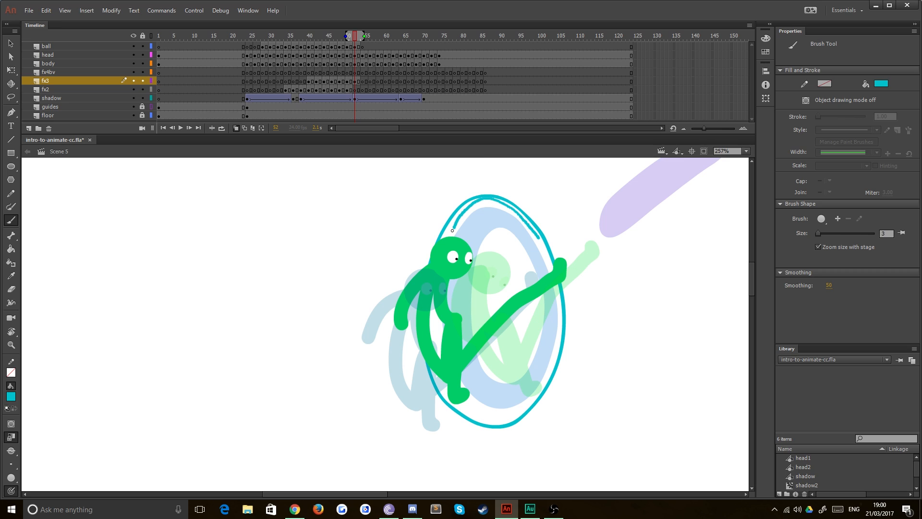
{"action": "left_click_drag", "start_coordinate": [435, 304], "coordinate": [439, 373]}
{"action": "mouse_move", "coordinate": [466, 410]}
{"action": "left_mouse_down"}
{"action": "mouse_move", "coordinate": [489, 420]}
{"action": "mouse_move", "coordinate": [514, 412]}
{"action": "mouse_move", "coordinate": [542, 384]}
{"action": "mouse_move", "coordinate": [558, 349]}
{"action": "mouse_move", "coordinate": [560, 290]}
{"action": "left_mouse_up"}
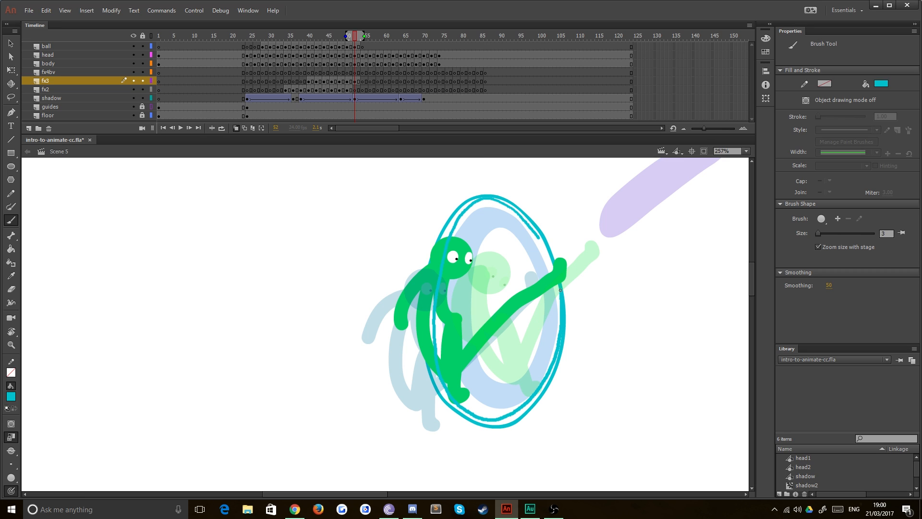
{"action": "key", "text": "k"}
{"action": "left_click", "coordinate": [538, 234]}
Step: At frame 54, paint the expanding ring as thin, broken cyan arcs just outside the previous ring
{"action": "key", "text": "period"}
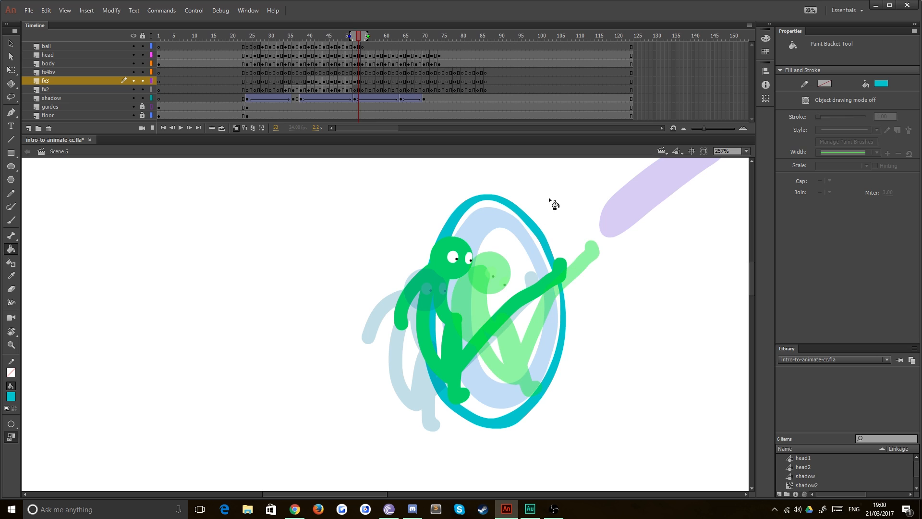
{"action": "key", "text": "period"}
{"action": "key", "text": "b"}
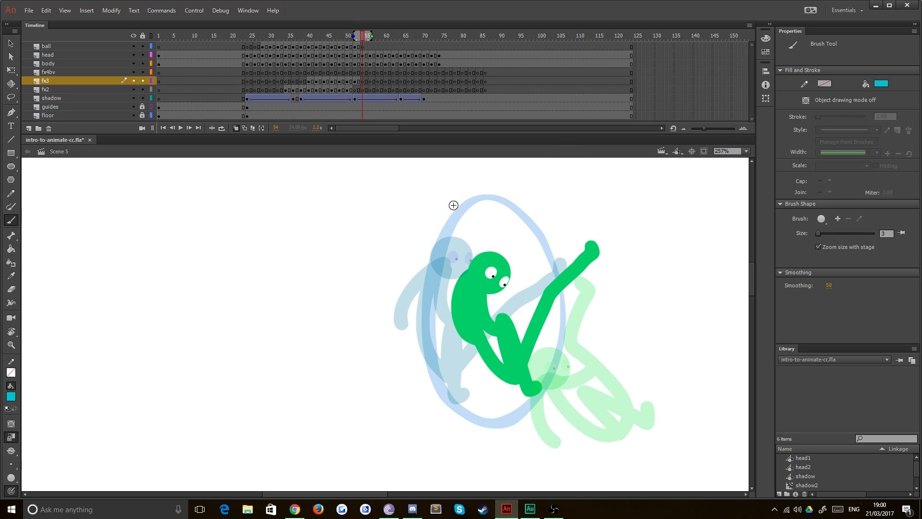
{"action": "mouse_move", "coordinate": [454, 205]}
{"action": "left_mouse_down"}
{"action": "mouse_move", "coordinate": [421, 267]}
{"action": "mouse_move", "coordinate": [413, 344]}
{"action": "left_mouse_up"}
{"action": "key", "text": "ctrl+z"}
{"action": "mouse_move", "coordinate": [442, 219]}
{"action": "left_mouse_down"}
{"action": "mouse_move", "coordinate": [423, 264]}
{"action": "mouse_move", "coordinate": [415, 339]}
{"action": "mouse_move", "coordinate": [424, 378]}
{"action": "mouse_move", "coordinate": [442, 408]}
{"action": "mouse_move", "coordinate": [500, 428]}
{"action": "mouse_move", "coordinate": [530, 417]}
{"action": "left_mouse_up"}
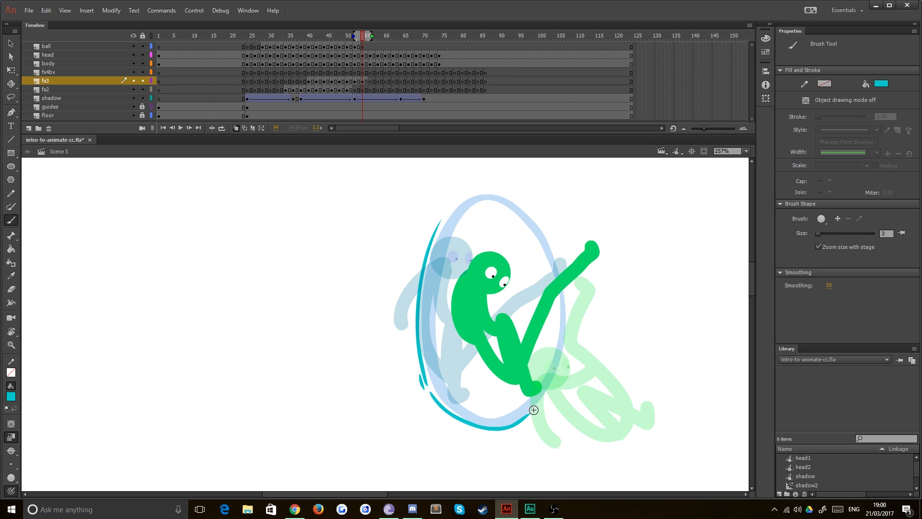
{"action": "mouse_move", "coordinate": [552, 252]}
{"action": "left_mouse_down"}
{"action": "mouse_move", "coordinate": [528, 212]}
{"action": "mouse_move", "coordinate": [488, 193]}
{"action": "mouse_move", "coordinate": [441, 222]}
{"action": "left_mouse_up"}
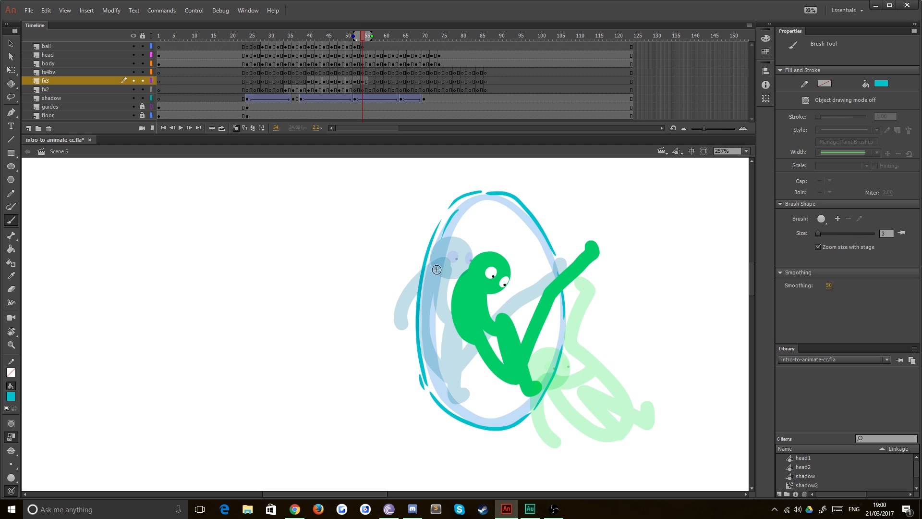
Step: At frame 54, add short, thin cyan dashes around the outside of the broken ring
{"action": "mouse_move", "coordinate": [413, 301]}
{"action": "left_mouse_down"}
{"action": "mouse_move", "coordinate": [415, 362]}
{"action": "mouse_move", "coordinate": [433, 411]}
{"action": "mouse_move", "coordinate": [510, 431]}
{"action": "mouse_move", "coordinate": [494, 434]}
{"action": "mouse_move", "coordinate": [539, 413]}
{"action": "left_mouse_up"}
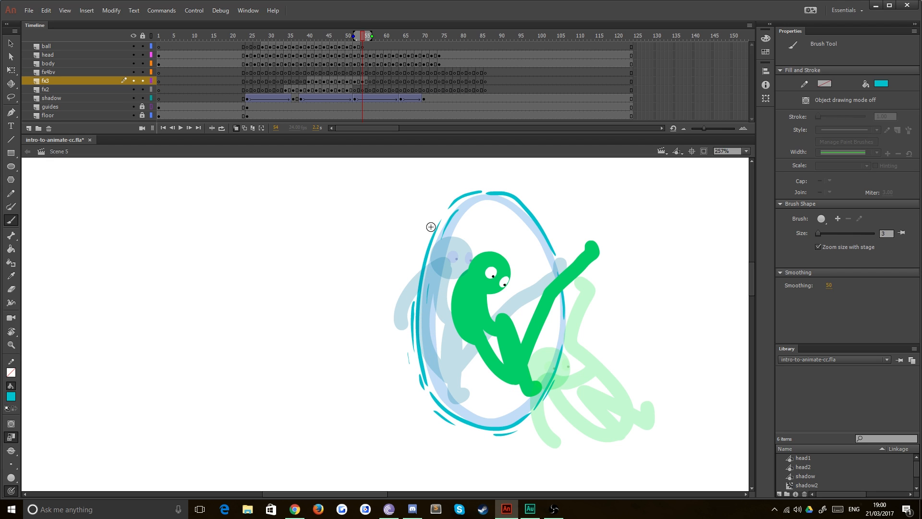
{"action": "left_click_drag", "start_coordinate": [426, 240], "coordinate": [418, 260]}
{"action": "left_click_drag", "start_coordinate": [439, 208], "coordinate": [436, 214]}
{"action": "left_click_drag", "start_coordinate": [514, 205], "coordinate": [538, 239]}
Step: At frame 56, break the ring up further by painting short cyan dashes along its outer edge
{"action": "key", "text": "period"}
{"action": "key", "text": "period"}
{"action": "left_click_drag", "start_coordinate": [425, 239], "coordinate": [423, 248]}
{"action": "mouse_move", "coordinate": [418, 259]}
{"action": "left_mouse_down"}
{"action": "mouse_move", "coordinate": [410, 304]}
{"action": "mouse_move", "coordinate": [412, 340]}
{"action": "left_mouse_up"}
{"action": "left_click_drag", "start_coordinate": [421, 349], "coordinate": [424, 371]}
{"action": "mouse_move", "coordinate": [448, 408]}
{"action": "left_mouse_down"}
{"action": "mouse_move", "coordinate": [499, 429]}
{"action": "mouse_move", "coordinate": [459, 431]}
{"action": "left_mouse_up"}
{"action": "mouse_move", "coordinate": [480, 192]}
{"action": "left_mouse_down"}
{"action": "mouse_move", "coordinate": [448, 208]}
{"action": "mouse_move", "coordinate": [531, 198]}
{"action": "left_mouse_up"}
{"action": "left_click_drag", "start_coordinate": [525, 203], "coordinate": [551, 239]}
{"action": "left_click_drag", "start_coordinate": [436, 208], "coordinate": [430, 237]}
{"action": "left_click_drag", "start_coordinate": [408, 303], "coordinate": [407, 309]}
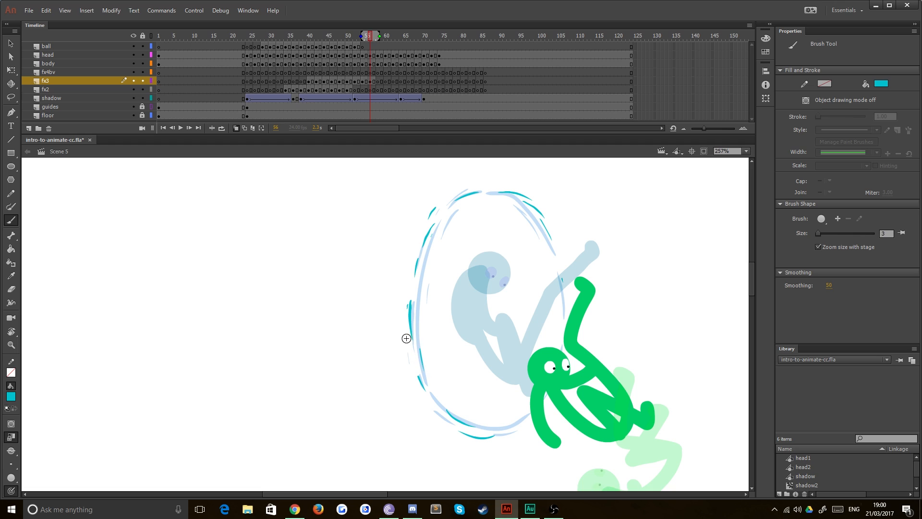
{"action": "left_click_drag", "start_coordinate": [406, 341], "coordinate": [409, 359]}
Step: At frame 58, paint a few tiny, sparse cyan dashes slightly outside the previous ones to dissolve the ring
{"action": "key", "text": "."}
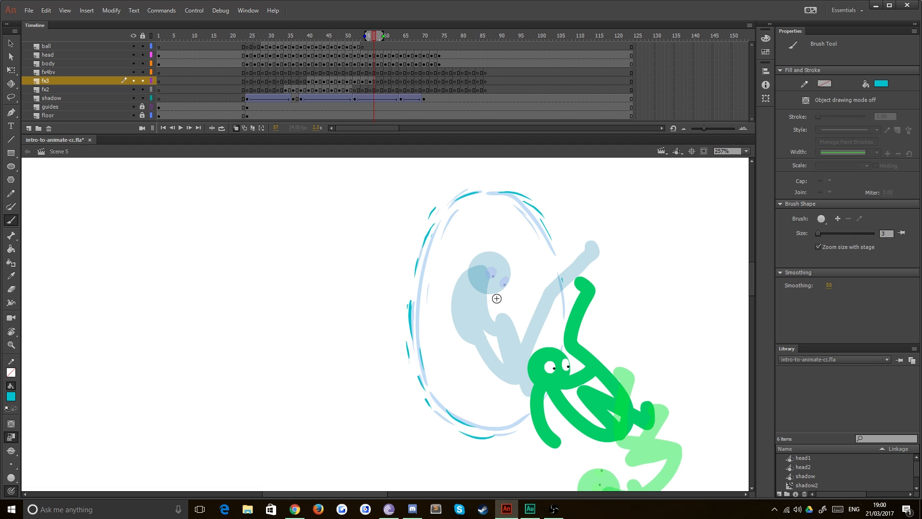
{"action": "key", "text": "."}
{"action": "left_click_drag", "start_coordinate": [419, 231], "coordinate": [408, 271]}
{"action": "left_click_drag", "start_coordinate": [406, 353], "coordinate": [406, 361]}
{"action": "left_click_drag", "start_coordinate": [420, 385], "coordinate": [429, 408]}
{"action": "left_click_drag", "start_coordinate": [517, 187], "coordinate": [464, 189]}
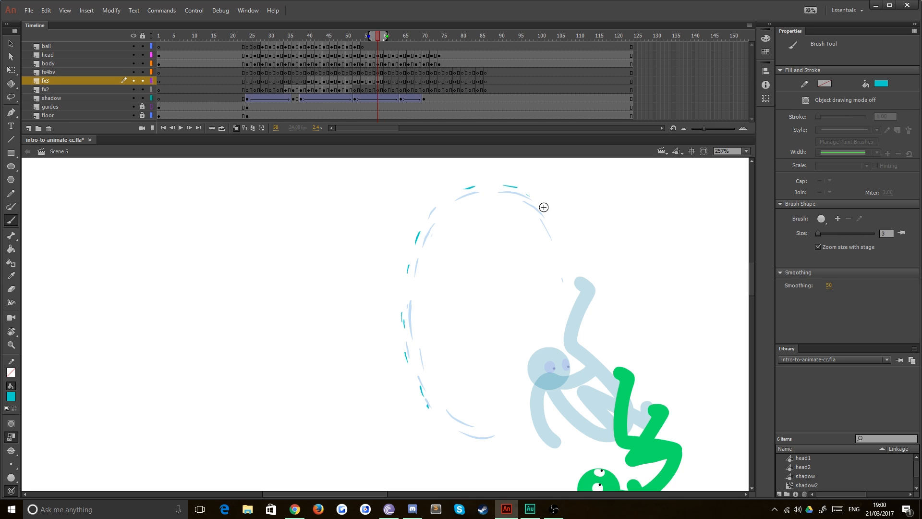
{"action": "left_click_drag", "start_coordinate": [544, 211], "coordinate": [550, 218]}
{"action": "left_click_drag", "start_coordinate": [498, 441], "coordinate": [487, 445]}
{"action": "left_click_drag", "start_coordinate": [470, 442], "coordinate": [462, 440]}
Step: Step back and forward through the kick frames to examine the impact effect, briefly toggling onion skinning at frame 48
{"action": "key", "text": "comma"}
{"action": "key", "text": "comma"}
{"action": "key", "text": "comma"}
{"action": "key", "text": "comma"}
{"action": "key", "text": "comma"}
{"action": "key", "text": "comma"}
{"action": "key", "text": "comma"}
{"action": "key", "text": "comma"}
{"action": "key", "text": "comma"}
{"action": "key", "text": "comma"}
{"action": "key", "text": "comma"}
{"action": "key", "text": "comma"}
{"action": "key", "text": "comma"}
{"action": "key", "text": "comma"}
{"action": "key", "text": "comma"}
{"action": "key", "text": "comma"}
{"action": "key", "text": "comma"}
{"action": "key", "text": "comma"}
{"action": "key", "text": "comma"}
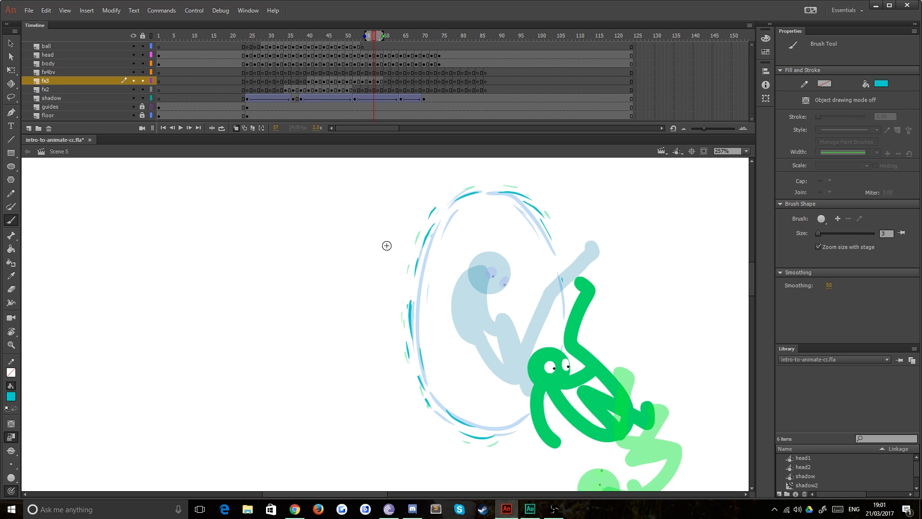
{"action": "key", "text": "period"}
{"action": "key", "text": "period"}
{"action": "key", "text": "period"}
{"action": "key", "text": "period"}
{"action": "key", "text": "period"}
{"action": "key", "text": "period"}
{"action": "key", "text": "period"}
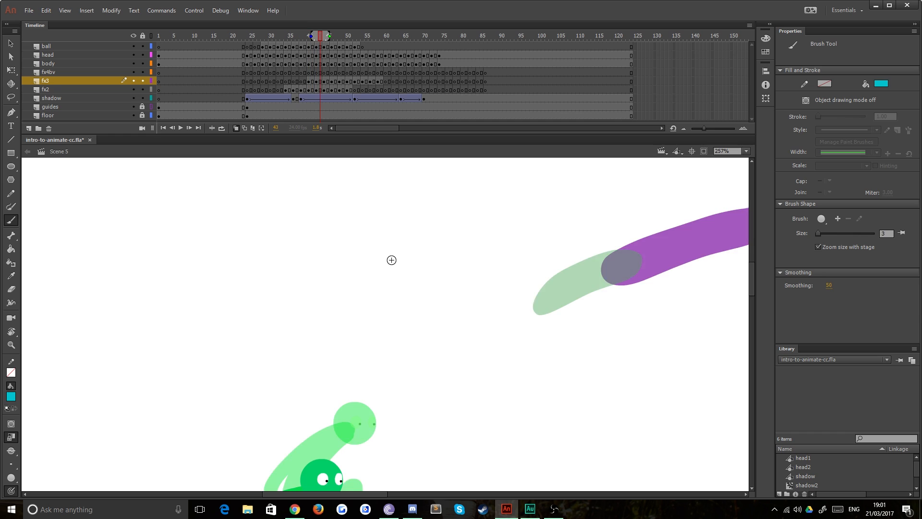
{"action": "key", "text": "period"}
{"action": "key", "text": "period"}
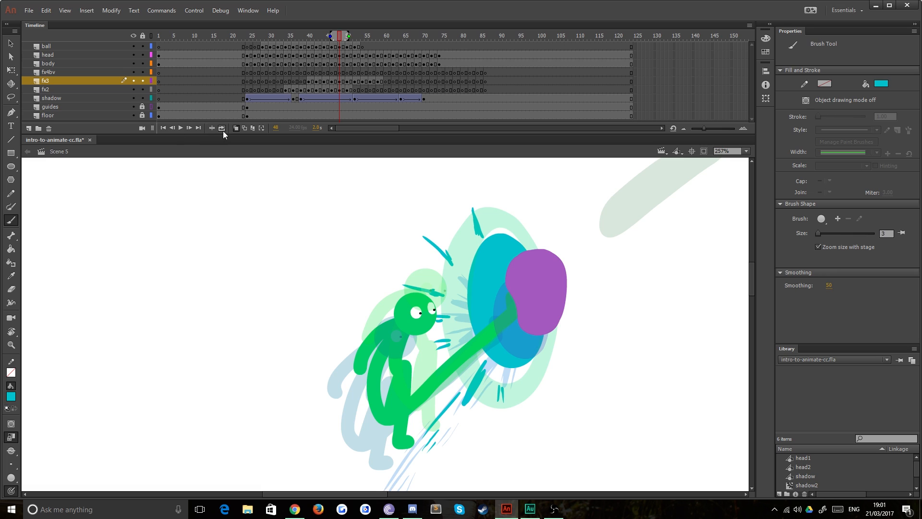
{"action": "left_click", "coordinate": [235, 128]}
{"action": "left_click", "coordinate": [236, 127]}
Step: At frame 48, roughen the edge of the filled oval with thin cyan streaks around its rim
{"action": "mouse_move", "coordinate": [491, 224]}
{"action": "left_mouse_down"}
{"action": "mouse_move", "coordinate": [516, 227]}
{"action": "mouse_move", "coordinate": [474, 253]}
{"action": "mouse_move", "coordinate": [472, 336]}
{"action": "left_mouse_up"}
{"action": "left_click_drag", "start_coordinate": [480, 349], "coordinate": [495, 361]}
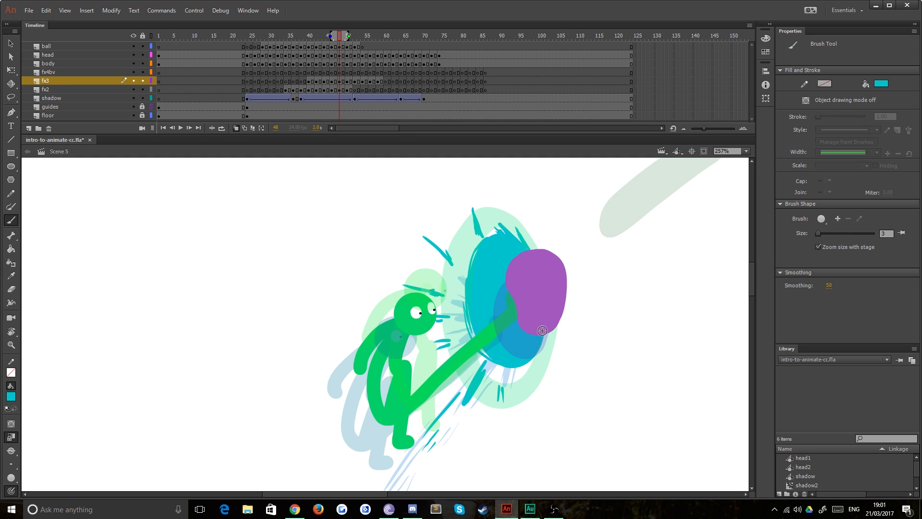
{"action": "mouse_move", "coordinate": [542, 330]}
{"action": "left_mouse_down"}
{"action": "mouse_move", "coordinate": [546, 358]}
{"action": "mouse_move", "coordinate": [524, 374]}
{"action": "mouse_move", "coordinate": [501, 373]}
{"action": "left_mouse_up"}
Step: At frame 50, add thin cyan streaks around the thick ring's edges and small flecks flying outward from it
{"action": "key", "text": "period"}
{"action": "key", "text": "period"}
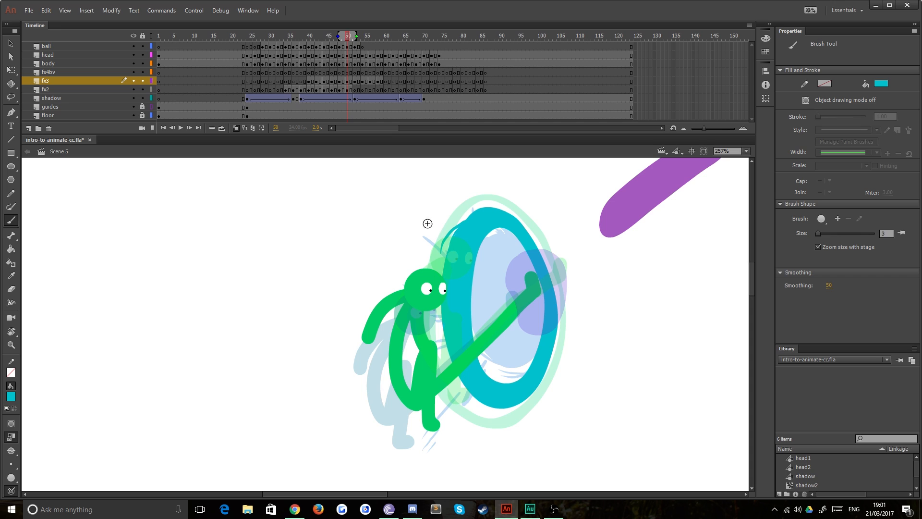
{"action": "left_click_drag", "start_coordinate": [409, 226], "coordinate": [430, 240]}
{"action": "mouse_move", "coordinate": [543, 259]}
{"action": "left_mouse_down"}
{"action": "mouse_move", "coordinate": [559, 355]}
{"action": "mouse_move", "coordinate": [534, 402]}
{"action": "left_mouse_up"}
{"action": "mouse_move", "coordinate": [475, 341]}
{"action": "left_mouse_down"}
{"action": "mouse_move", "coordinate": [474, 309]}
{"action": "mouse_move", "coordinate": [467, 394]}
{"action": "left_mouse_up"}
{"action": "left_click_drag", "start_coordinate": [438, 273], "coordinate": [444, 246]}
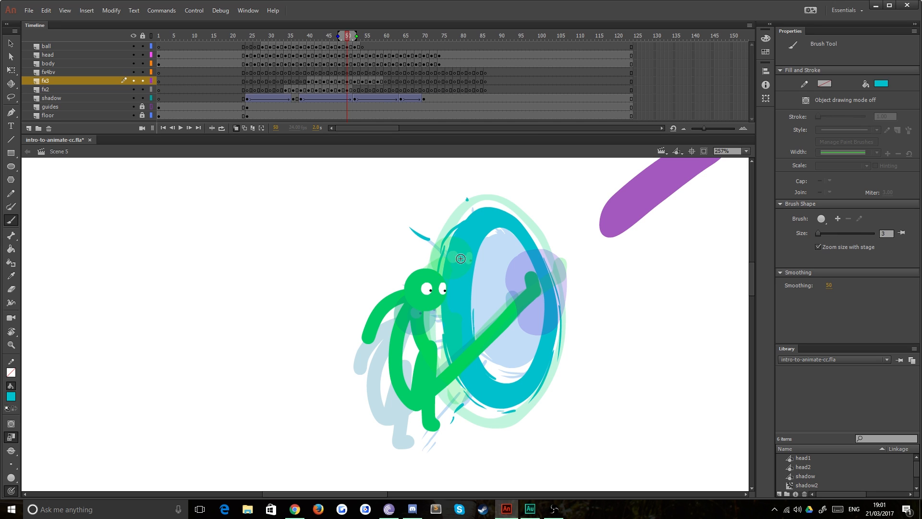
{"action": "left_click_drag", "start_coordinate": [491, 206], "coordinate": [511, 214]}
Step: At frame 52, paint thin cyan streaks along the inner and outer edges of the ring
{"action": "key", "text": "period"}
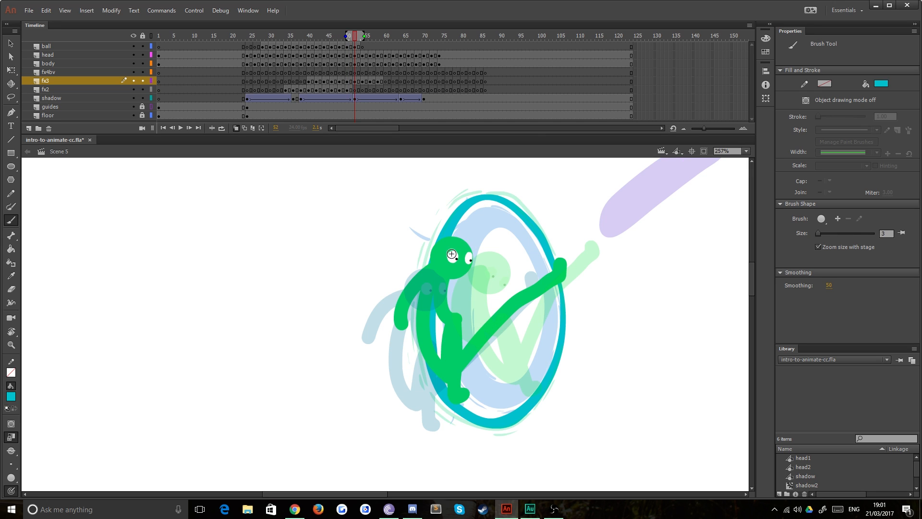
{"action": "mouse_move", "coordinate": [422, 353]}
{"action": "left_mouse_down"}
{"action": "mouse_move", "coordinate": [444, 407]}
{"action": "mouse_move", "coordinate": [478, 431]}
{"action": "mouse_move", "coordinate": [545, 394]}
{"action": "left_mouse_up"}
{"action": "left_click_drag", "start_coordinate": [561, 356], "coordinate": [559, 371]}
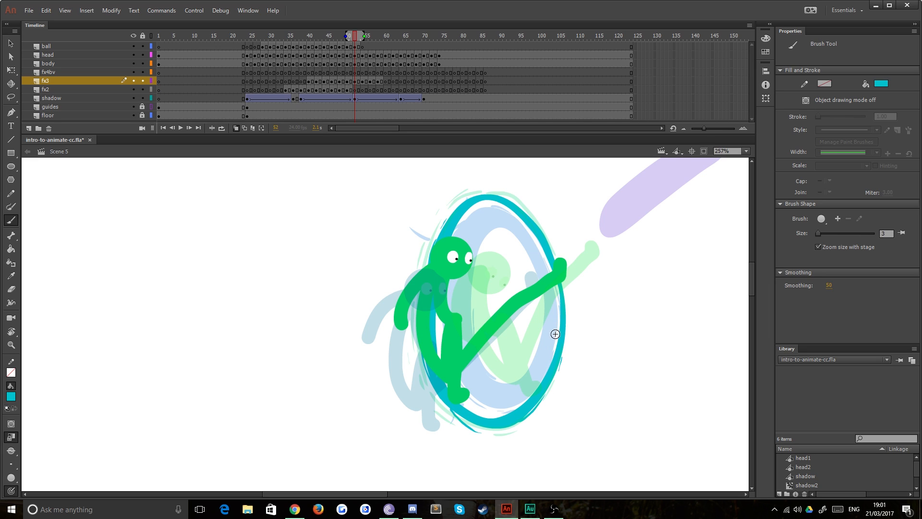
{"action": "left_click_drag", "start_coordinate": [553, 340], "coordinate": [551, 350]}
{"action": "mouse_move", "coordinate": [545, 364]}
{"action": "left_mouse_down"}
{"action": "mouse_move", "coordinate": [526, 397]}
{"action": "mouse_move", "coordinate": [470, 407]}
{"action": "left_mouse_up"}
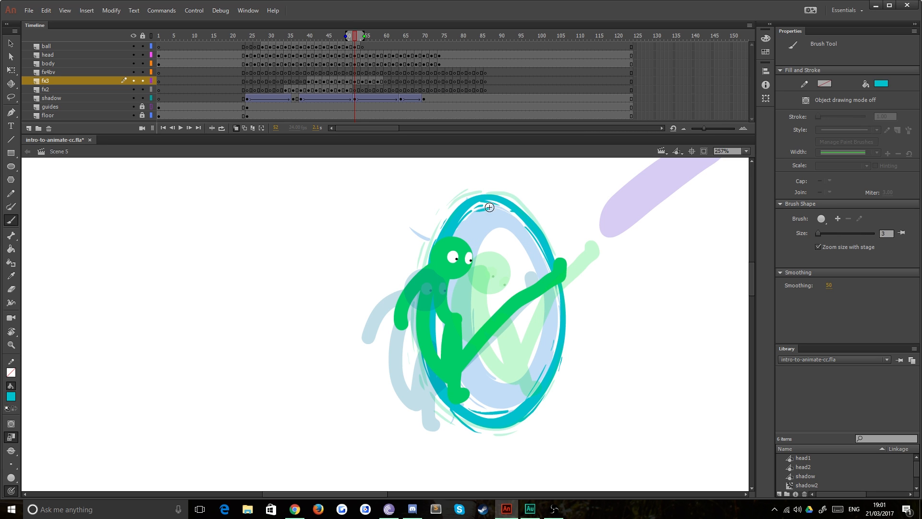
Step: Step forward from frame 52 to frame 54 and examine the thinning impact ring around the figure
{"action": "left_click", "coordinate": [356, 64]}
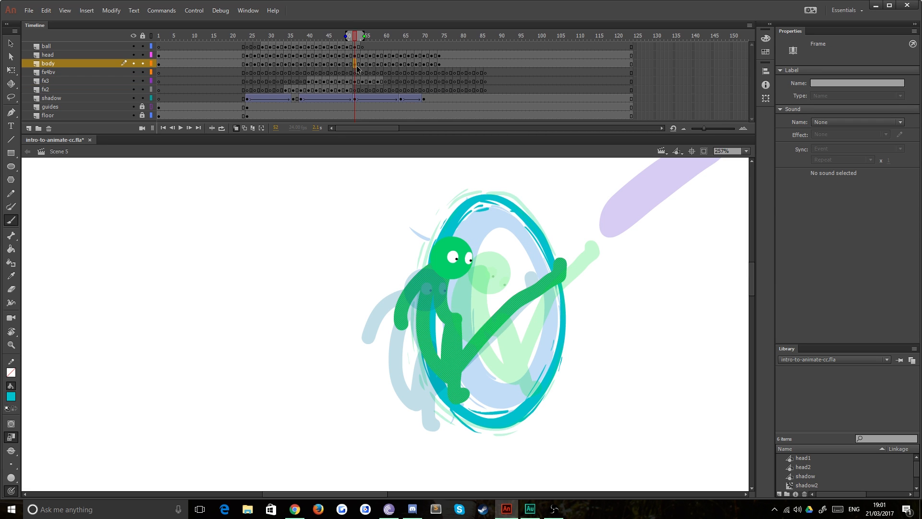
{"action": "key", "text": "Escape"}
{"action": "key", "text": "Escape"}
{"action": "key", "text": "period"}
{"action": "key", "text": "period"}
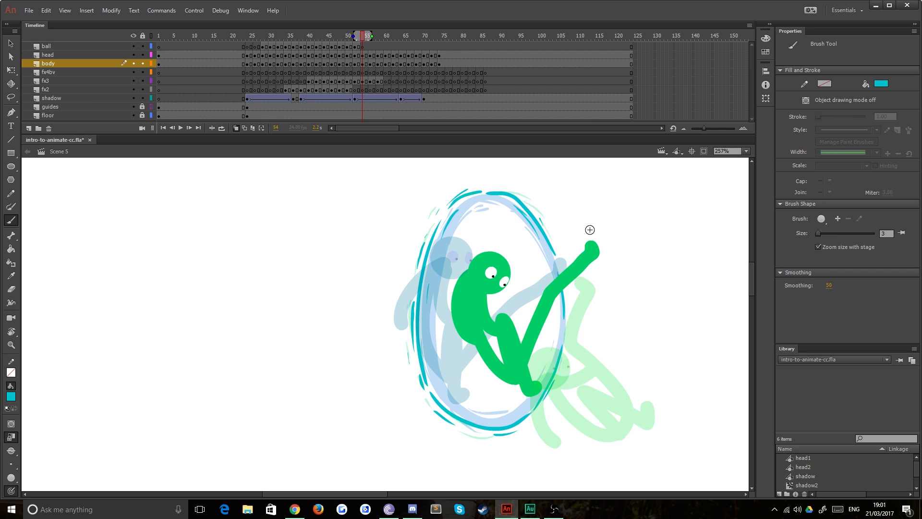
Step: Adjust the timeline's height so all layers down to floor are visible, and fit the whole stage in view at frame 24
{"action": "key", "text": "ctrl+minus"}
{"action": "key", "text": "ctrl+minus"}
{"action": "left_click_drag", "start_coordinate": [397, 331], "coordinate": [324, 216]}
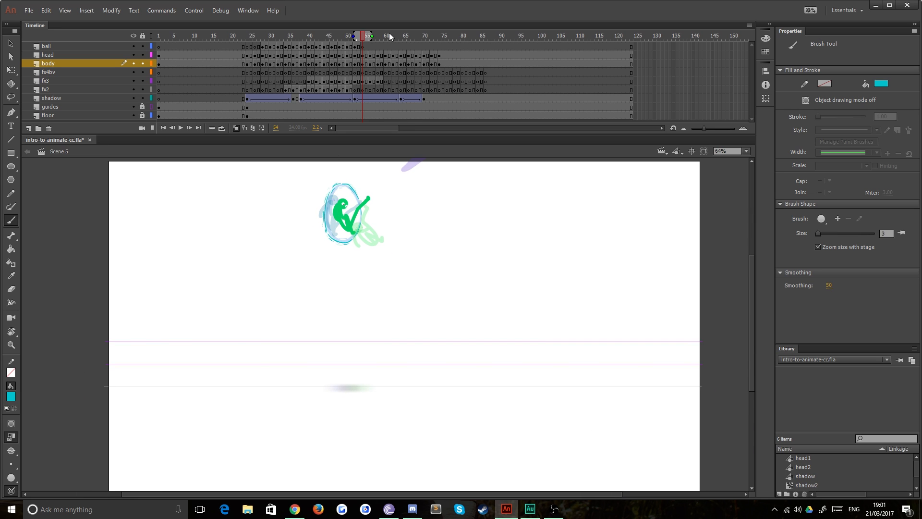
{"action": "key", "text": "ctrl+minus"}
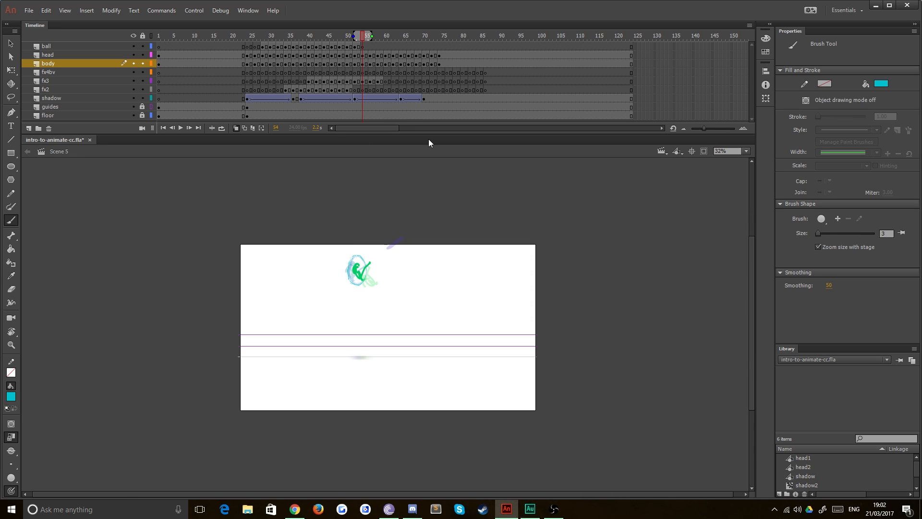
{"action": "key", "text": "ctrl+equal"}
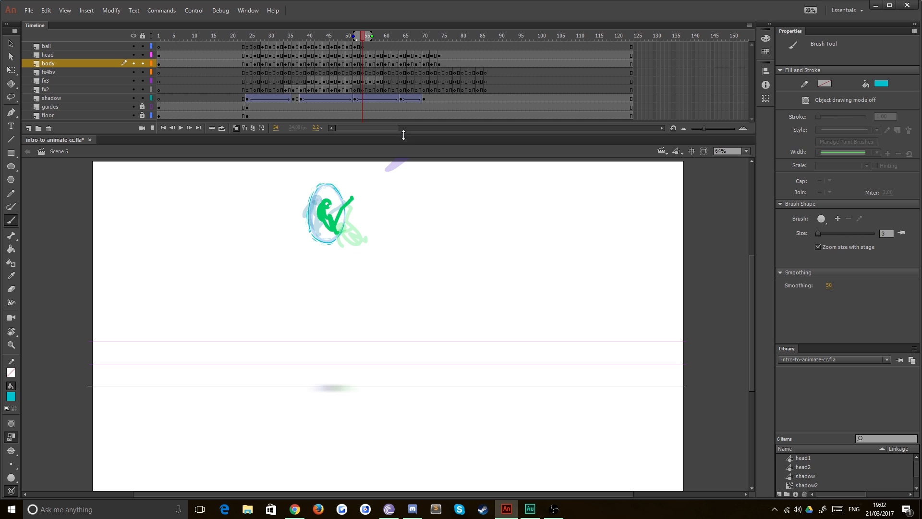
{"action": "left_click_drag", "start_coordinate": [403, 136], "coordinate": [400, 113]}
{"action": "left_click_drag", "start_coordinate": [384, 196], "coordinate": [393, 216]}
{"action": "left_click_drag", "start_coordinate": [406, 259], "coordinate": [402, 252]}
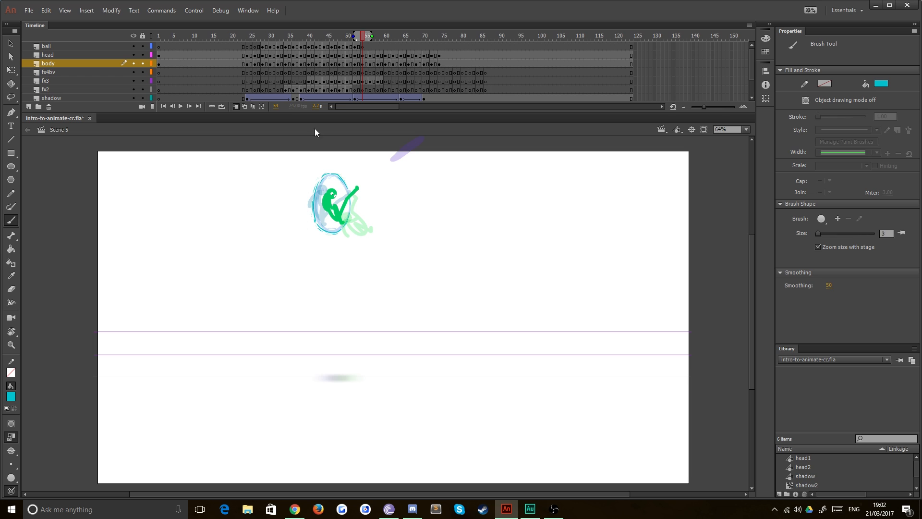
{"action": "left_click", "coordinate": [247, 48]}
{"action": "mouse_move", "coordinate": [263, 133]}
{"action": "left_mouse_down"}
{"action": "mouse_move", "coordinate": [262, 151]}
{"action": "mouse_move", "coordinate": [261, 142]}
{"action": "left_mouse_up"}
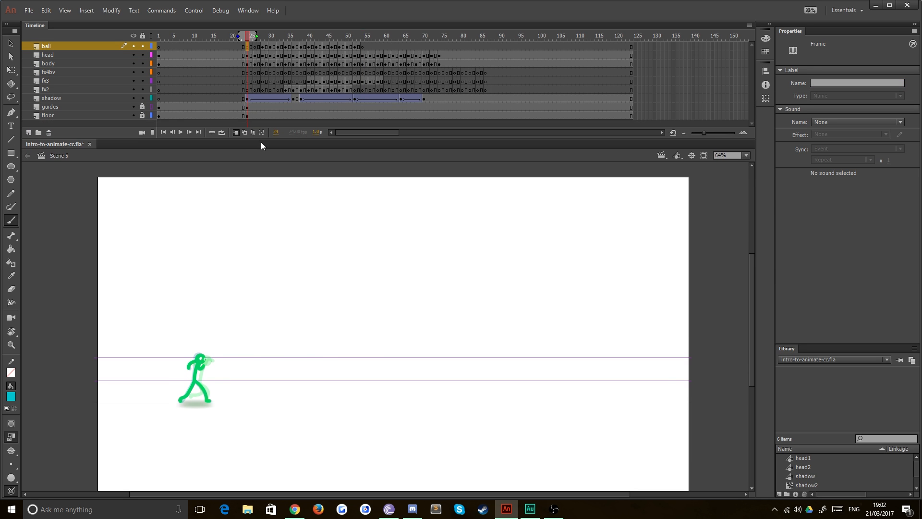
{"action": "left_click", "coordinate": [746, 156]}
{"action": "left_click", "coordinate": [727, 164]}
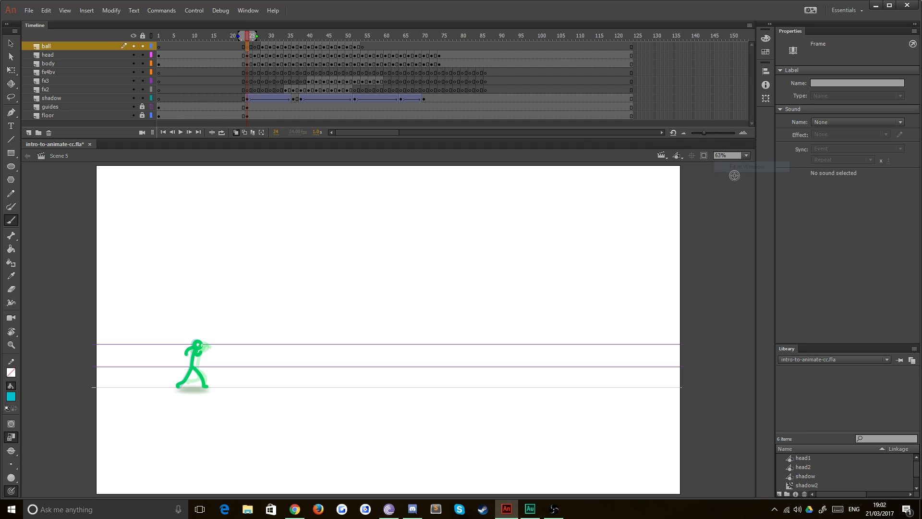
Step: Play the scene from frame 22 to review the full kick with its effects, and return to the ball layer's frame 23
{"action": "left_click", "coordinate": [244, 47]}
{"action": "left_click", "coordinate": [247, 47]}
{"action": "key", "text": "Return"}
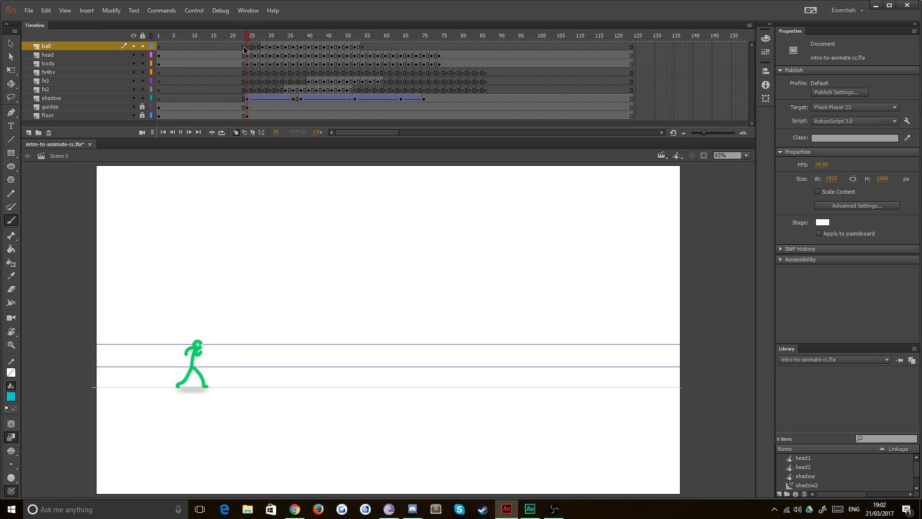
{"action": "left_click", "coordinate": [241, 38]}
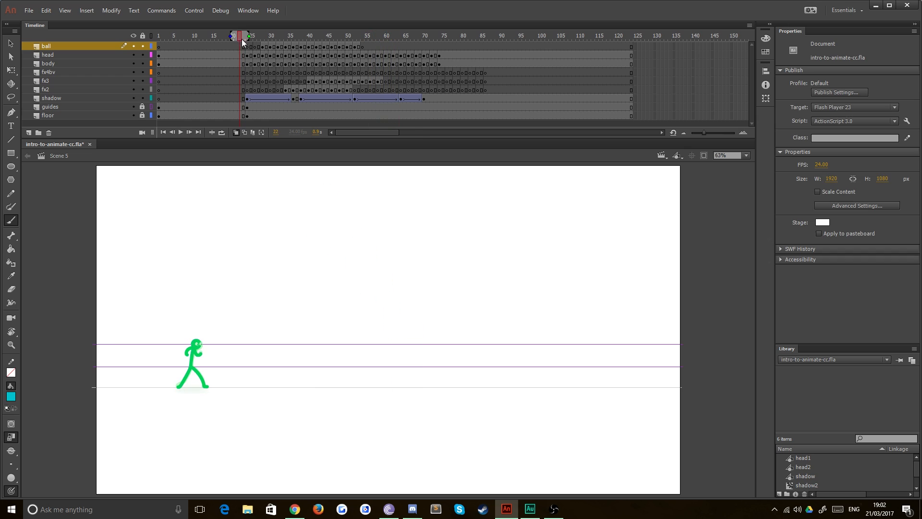
{"action": "key", "text": "Return"}
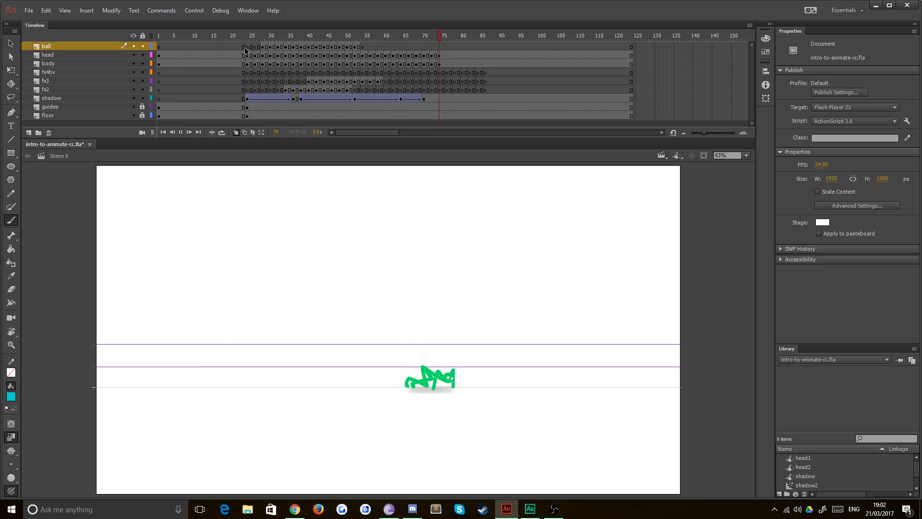
{"action": "left_click", "coordinate": [244, 47]}
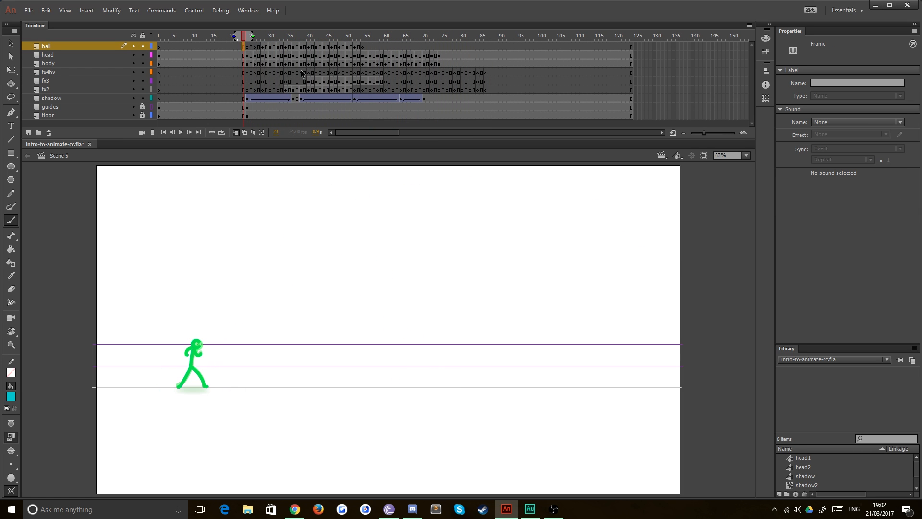